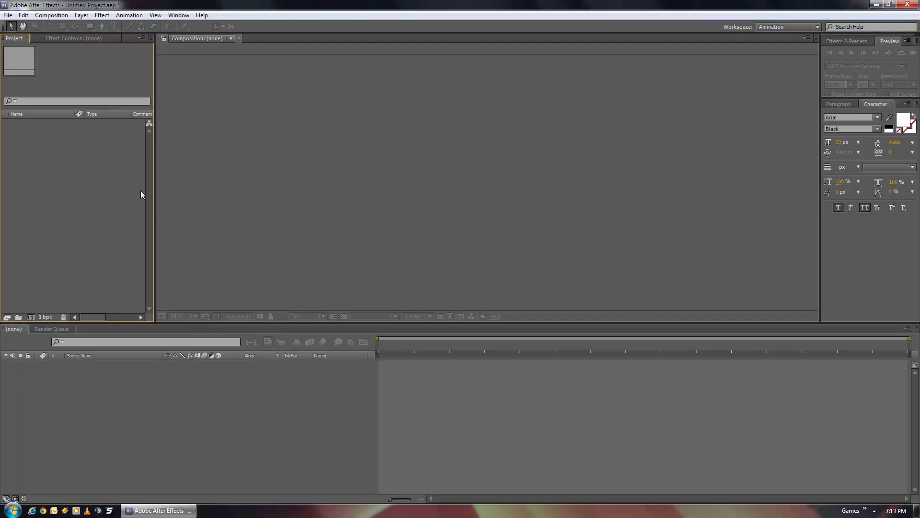
Import Render1.mp4 from the Desktop and create a new composition from it.
{"action": "right_click", "coordinate": [84, 142]}
{"action": "mouse_move", "coordinate": [174, 181]}
{"action": "left_click", "coordinate": [227, 178]}
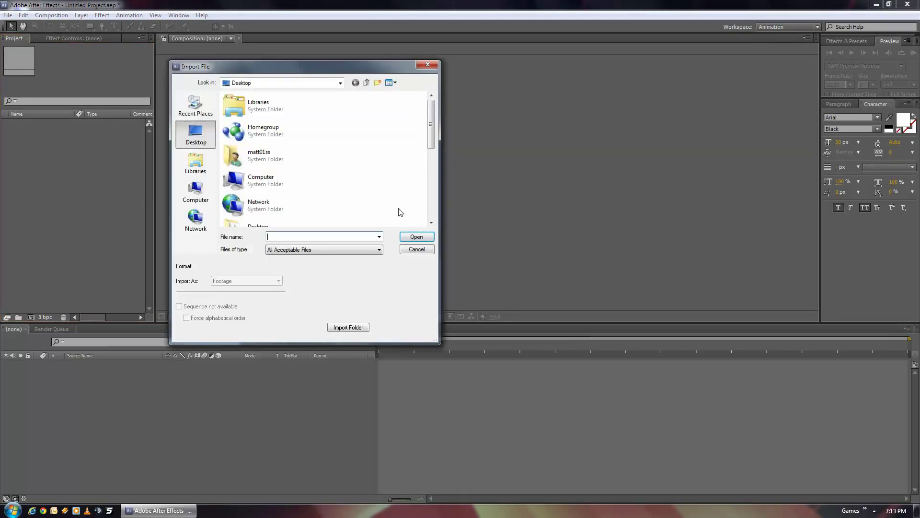
{"action": "scroll", "coordinate": [384, 201], "scroll_direction": "down", "scroll_amount": 5}
{"action": "double_click", "coordinate": [293, 144]}
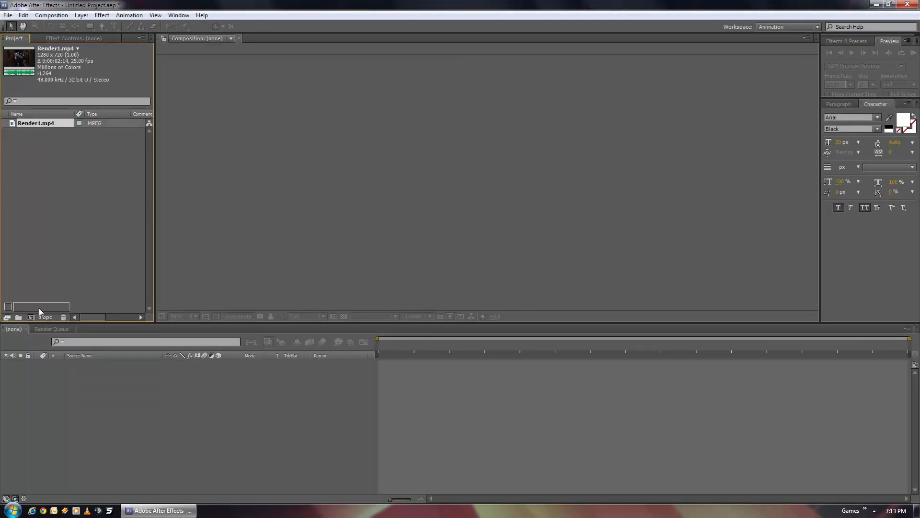
{"action": "left_click_drag", "start_coordinate": [39, 308], "coordinate": [30, 317]}
Import votedownlarge.png as footage from the Source Images folder inside GIF Fun.
{"action": "right_click", "coordinate": [75, 178]}
{"action": "mouse_move", "coordinate": [182, 222]}
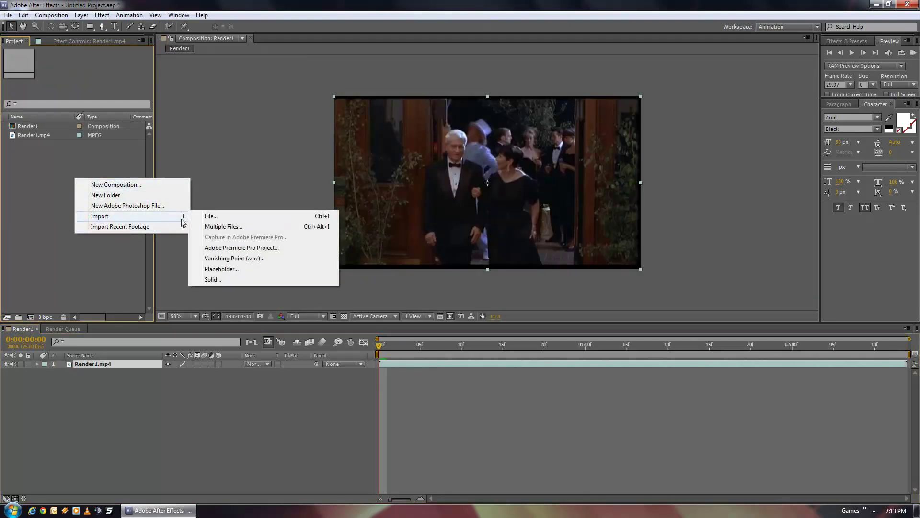
{"action": "left_click", "coordinate": [213, 217]}
{"action": "scroll", "coordinate": [362, 167], "scroll_direction": "down", "scroll_amount": 4}
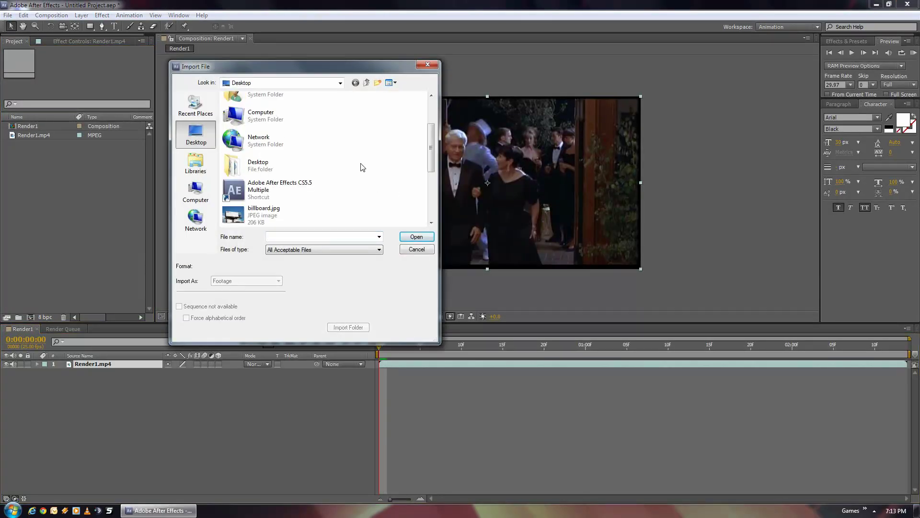
{"action": "double_click", "coordinate": [281, 171]}
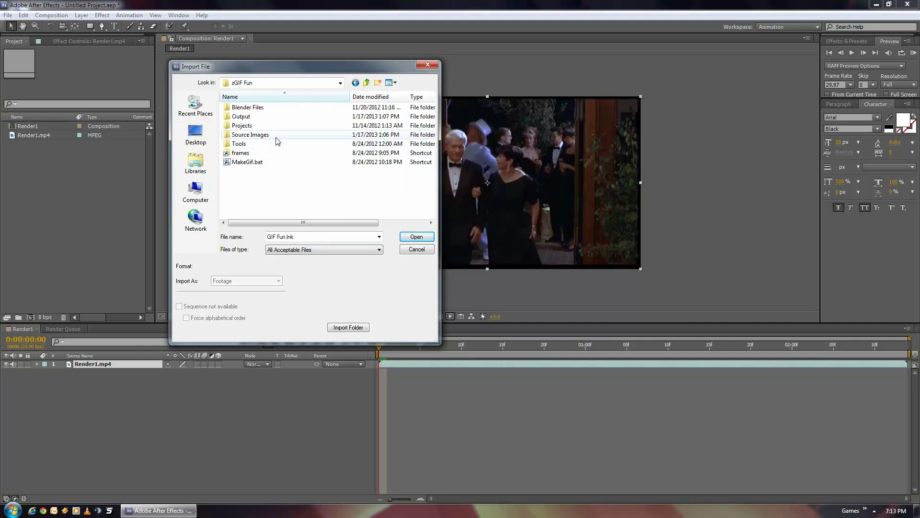
{"action": "double_click", "coordinate": [287, 143]}
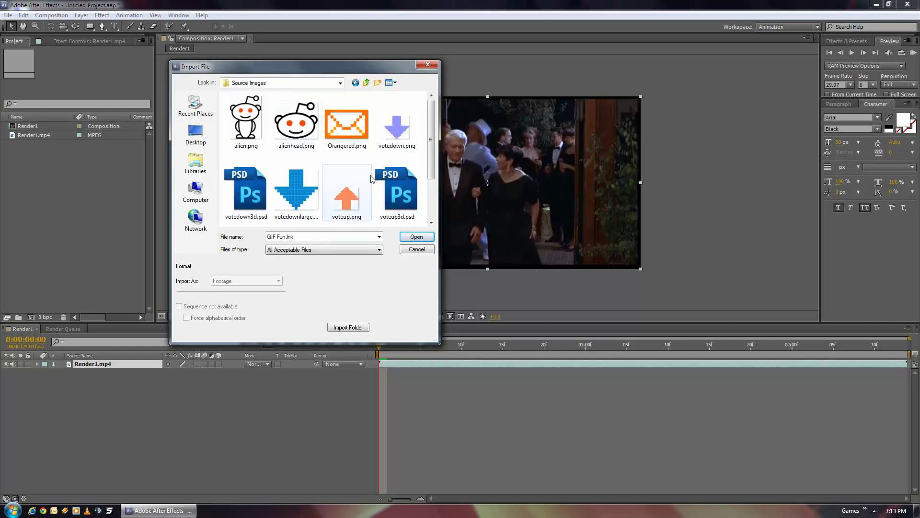
{"action": "scroll", "coordinate": [429, 180], "scroll_direction": "down", "scroll_amount": 3}
{"action": "left_click", "coordinate": [261, 190]}
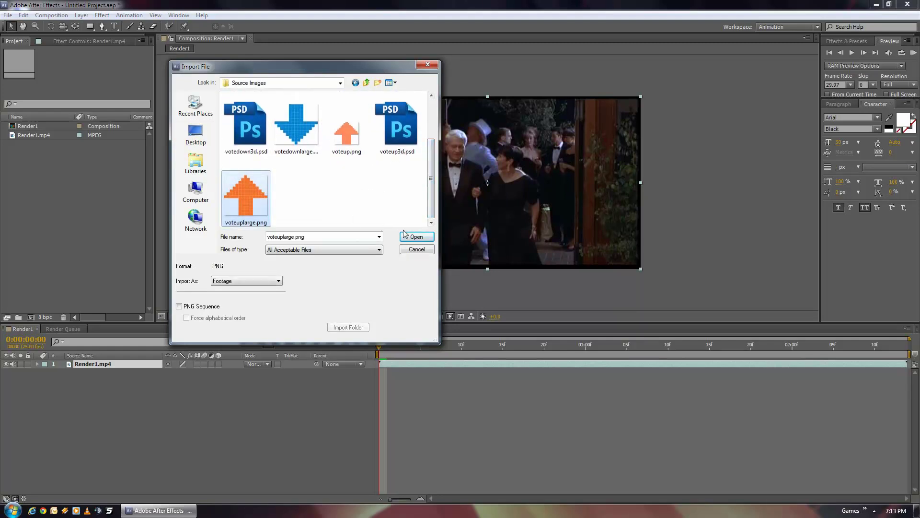
{"action": "left_click", "coordinate": [296, 125]}
{"action": "left_click", "coordinate": [415, 236]}
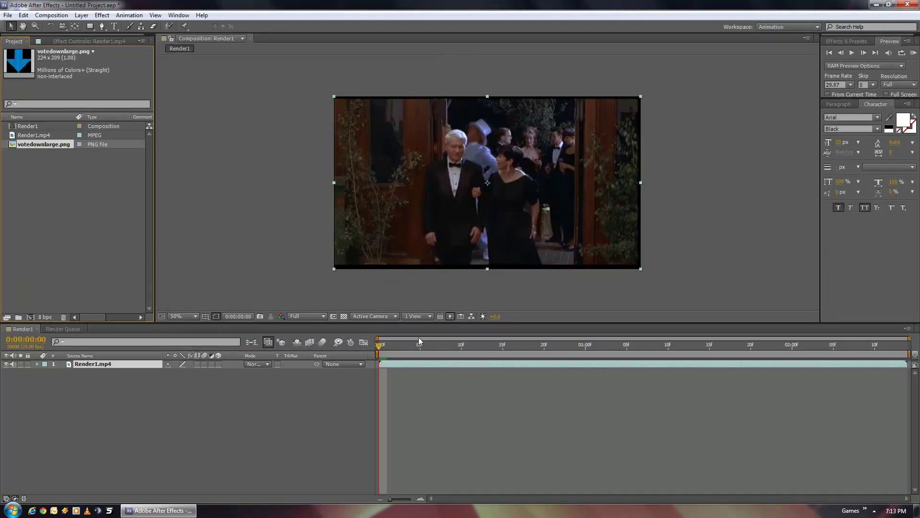
Go to 0:00:01:08 and place votedownlarge.png in the composition over the head of the man in the blue suit.
{"action": "key", "text": "space"}
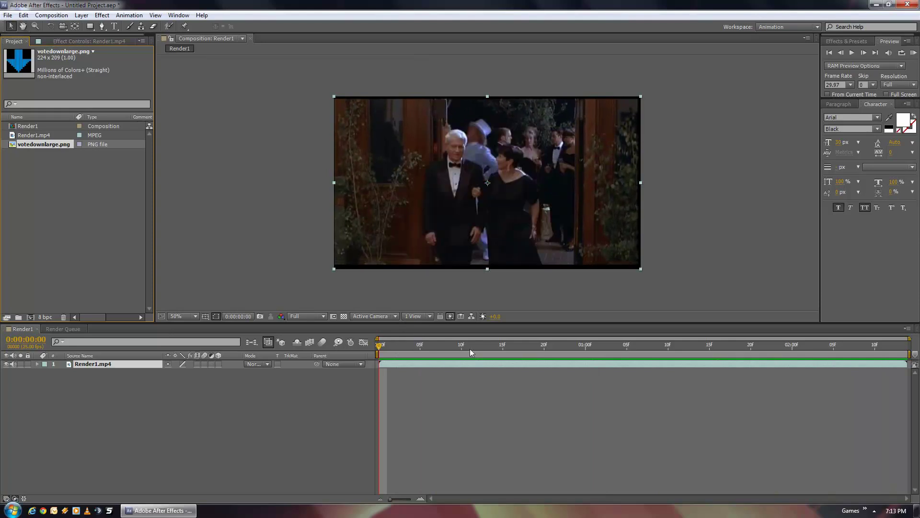
{"action": "left_click_drag", "start_coordinate": [380, 346], "coordinate": [651, 354]}
{"action": "key", "text": "period"}
{"action": "key", "text": "period"}
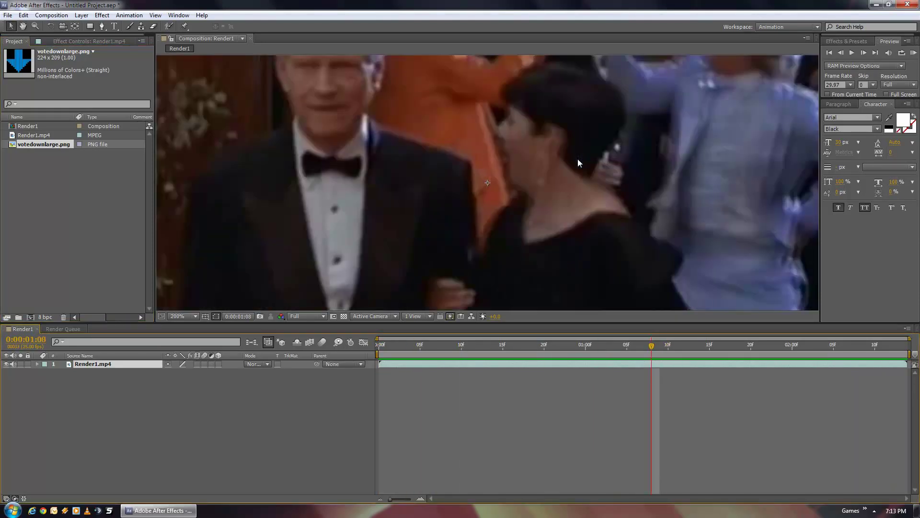
{"action": "left_click_drag", "start_coordinate": [637, 180], "coordinate": [618, 197]}
{"action": "key", "text": "ctrl+z"}
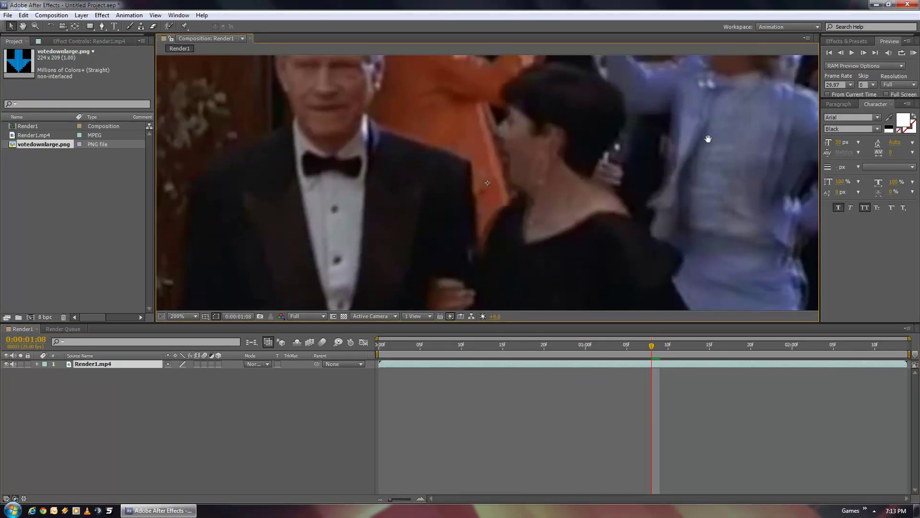
{"action": "left_click_drag", "start_coordinate": [708, 139], "coordinate": [453, 299]}
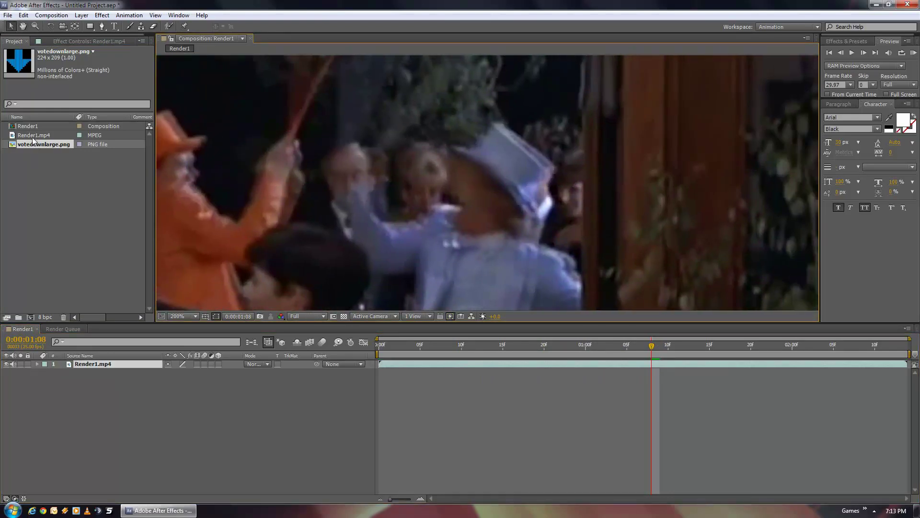
{"action": "left_click_drag", "start_coordinate": [33, 143], "coordinate": [468, 213]}
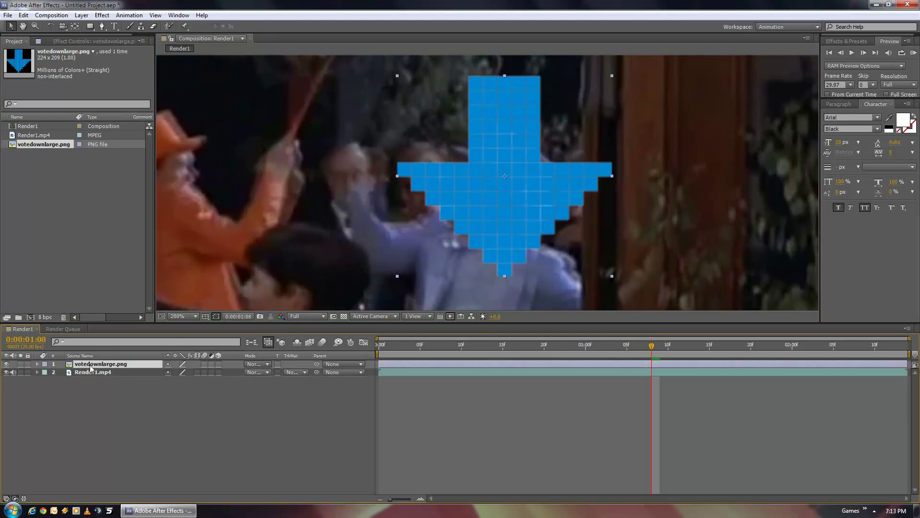
Scale the arrow layer to 44%, rotate it to 37° and keyframe its position on the blue hat at 0:00:01:08.
{"action": "left_click", "coordinate": [36, 365]}
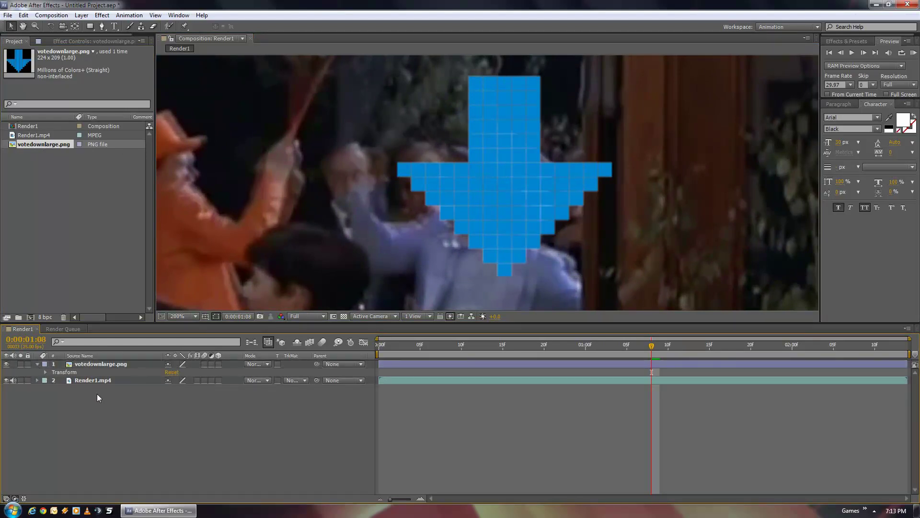
{"action": "left_click", "coordinate": [46, 372]}
{"action": "left_click_drag", "start_coordinate": [174, 398], "coordinate": [203, 405]}
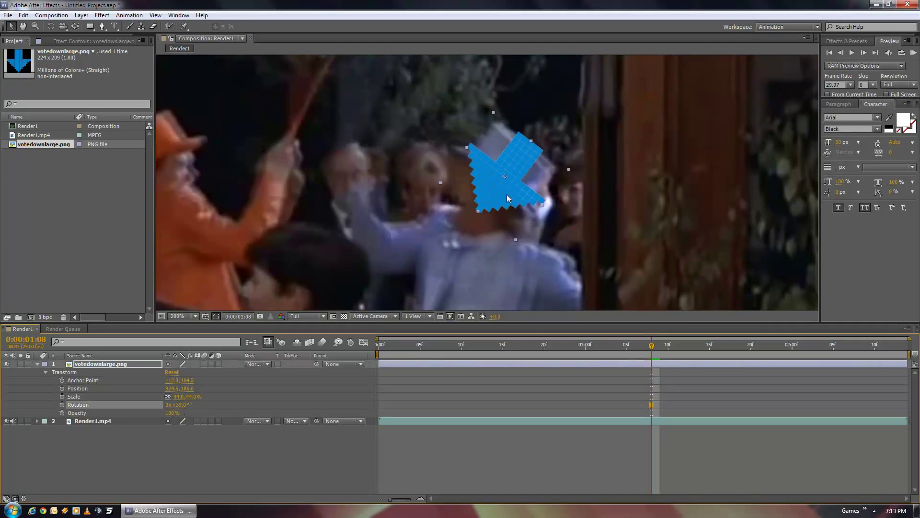
{"action": "left_click_drag", "start_coordinate": [507, 194], "coordinate": [519, 165]}
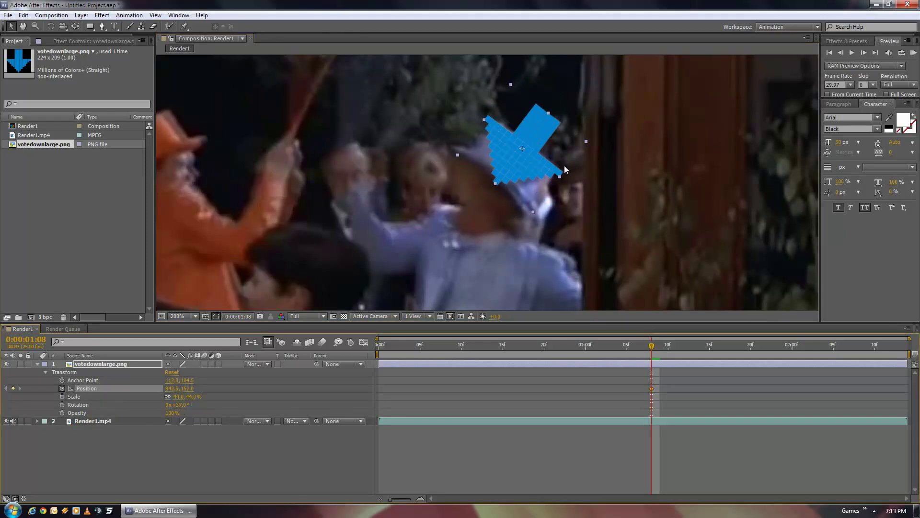
Keyframe the arrow's position frame by frame through 0:00:01:24 so it follows the man in the blue suit.
{"action": "key", "text": "Page_Down"}
{"action": "left_click_drag", "start_coordinate": [526, 159], "coordinate": [608, 159]}
{"action": "key", "text": "Page_Down"}
{"action": "key", "text": "Page_Down"}
{"action": "key", "text": "Page_Down"}
{"action": "key", "text": "Page_Down"}
{"action": "key", "text": "Page_Down"}
{"action": "key", "text": "Page_Down"}
{"action": "key", "text": "Page_Down"}
{"action": "key", "text": "Page_Down"}
{"action": "key", "text": "Page_Down"}
{"action": "key", "text": "Page_Down"}
{"action": "key", "text": "Page_Down"}
{"action": "key", "text": "Page_Down"}
{"action": "key", "text": "Page_Down"}
{"action": "key", "text": "Page_Down"}
{"action": "key", "text": "Page_Down"}
{"action": "key", "text": "Page_Down"}
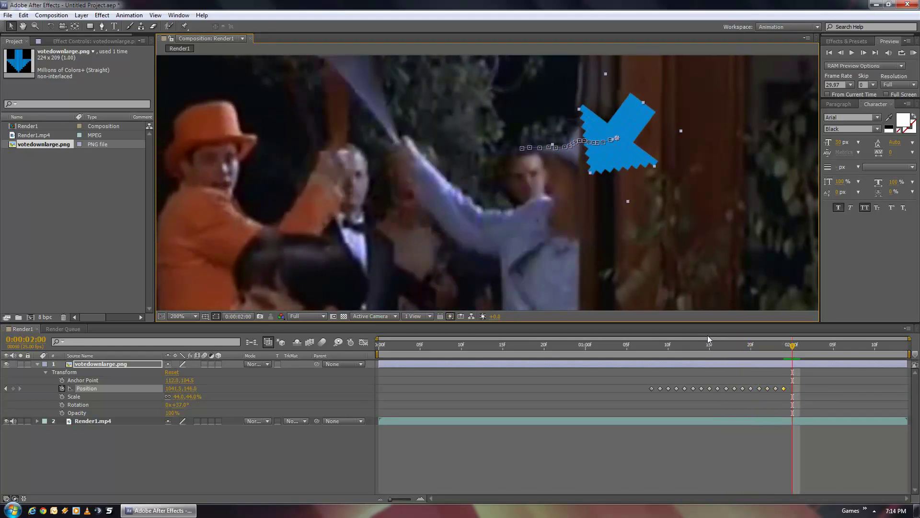
Play back the arrow's tracked motion from 0:00:01:05 with the whole frame in view.
{"action": "key", "text": "comma"}
{"action": "key", "text": "comma"}
{"action": "key", "text": "comma"}
{"action": "left_click_drag", "start_coordinate": [525, 249], "coordinate": [533, 236]}
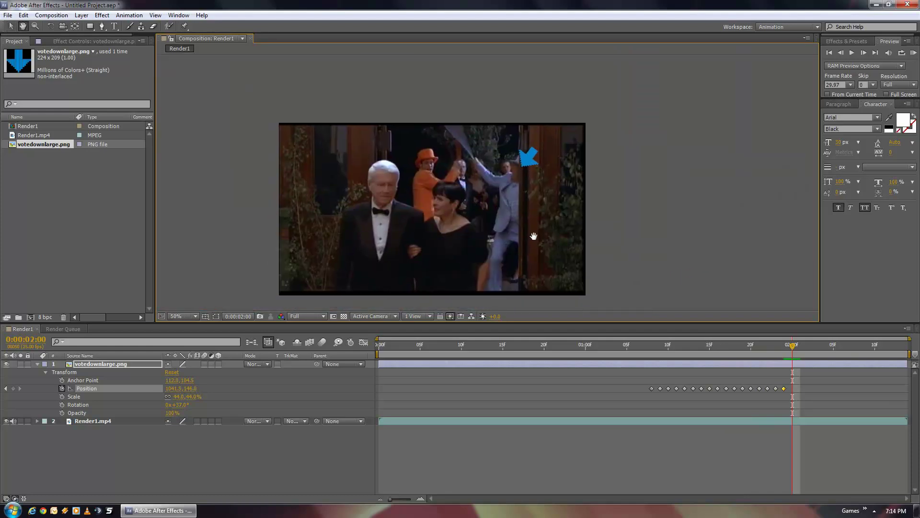
{"action": "left_click_drag", "start_coordinate": [653, 349], "coordinate": [627, 346]}
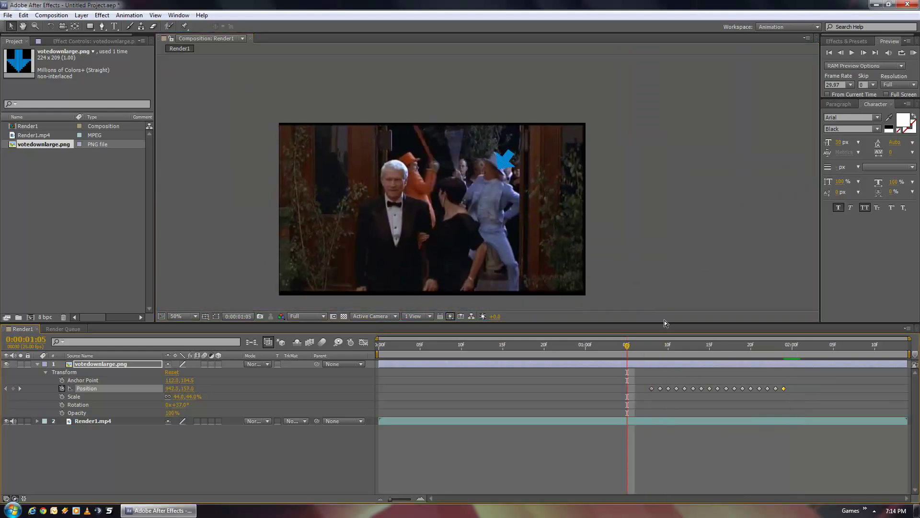
{"action": "key", "text": "space"}
{"action": "left_click", "coordinate": [653, 347]}
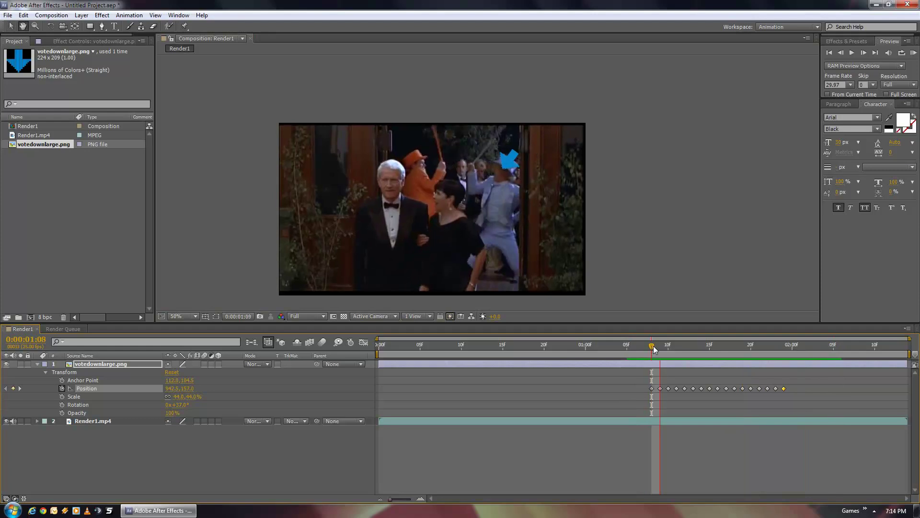
Examine the frames between 0:00:01:08 and 0:00:01:15 up close, checking the arrow against the hat and the door frame.
{"action": "left_click_drag", "start_coordinate": [655, 349], "coordinate": [710, 348]}
{"action": "scroll", "coordinate": [575, 201], "scroll_direction": "up", "scroll_amount": 4}
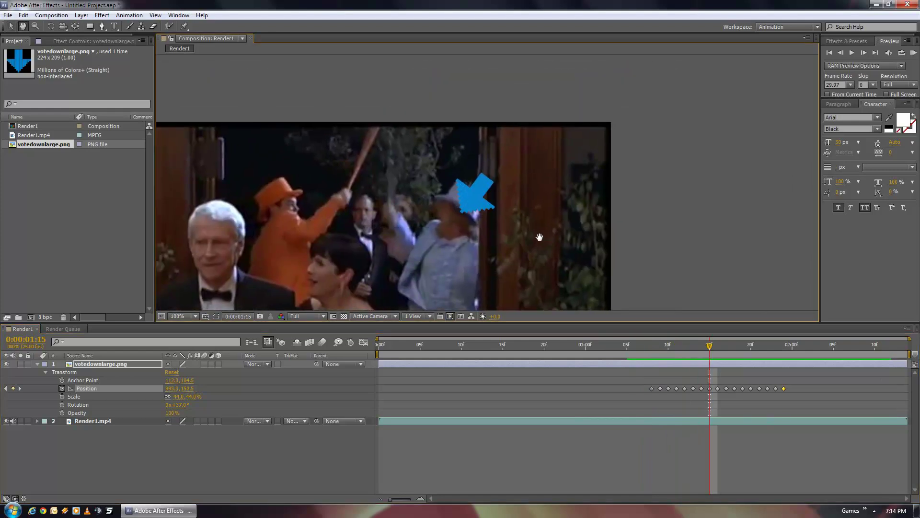
{"action": "scroll", "coordinate": [510, 219], "scroll_direction": "down", "scroll_amount": 2}
{"action": "mouse_move", "coordinate": [658, 344]}
{"action": "left_mouse_down"}
{"action": "mouse_move", "coordinate": [644, 346]}
{"action": "mouse_move", "coordinate": [710, 349]}
{"action": "mouse_move", "coordinate": [636, 350]}
{"action": "mouse_move", "coordinate": [801, 353]}
{"action": "mouse_move", "coordinate": [652, 350]}
{"action": "mouse_move", "coordinate": [767, 355]}
{"action": "mouse_move", "coordinate": [664, 351]}
{"action": "mouse_move", "coordinate": [777, 344]}
{"action": "mouse_move", "coordinate": [634, 349]}
{"action": "mouse_move", "coordinate": [771, 350]}
{"action": "mouse_move", "coordinate": [654, 348]}
{"action": "left_mouse_up"}
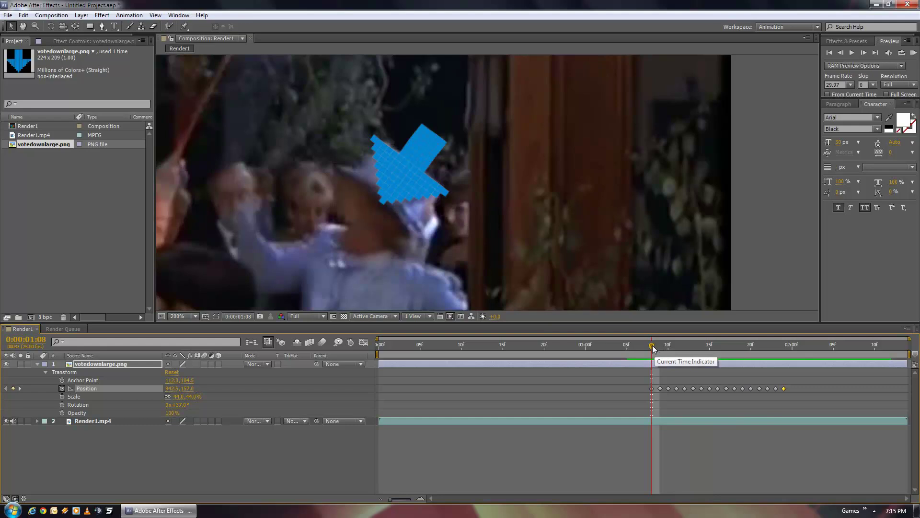
{"action": "mouse_move", "coordinate": [655, 345]}
{"action": "left_mouse_down"}
{"action": "mouse_move", "coordinate": [775, 347]}
{"action": "mouse_move", "coordinate": [626, 346]}
{"action": "mouse_move", "coordinate": [800, 351]}
{"action": "mouse_move", "coordinate": [653, 347]}
{"action": "mouse_move", "coordinate": [703, 346]}
{"action": "mouse_move", "coordinate": [670, 346]}
{"action": "left_mouse_up"}
{"action": "key", "text": "space"}
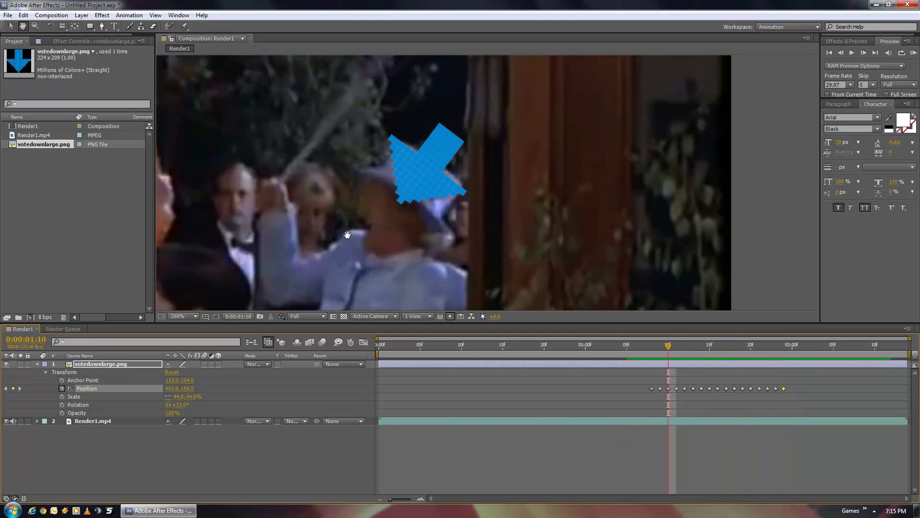
{"action": "left_click_drag", "start_coordinate": [347, 235], "coordinate": [708, 202]}
{"action": "left_click_drag", "start_coordinate": [667, 346], "coordinate": [701, 353]}
{"action": "key", "text": "h"}
{"action": "left_click_drag", "start_coordinate": [815, 202], "coordinate": [509, 243]}
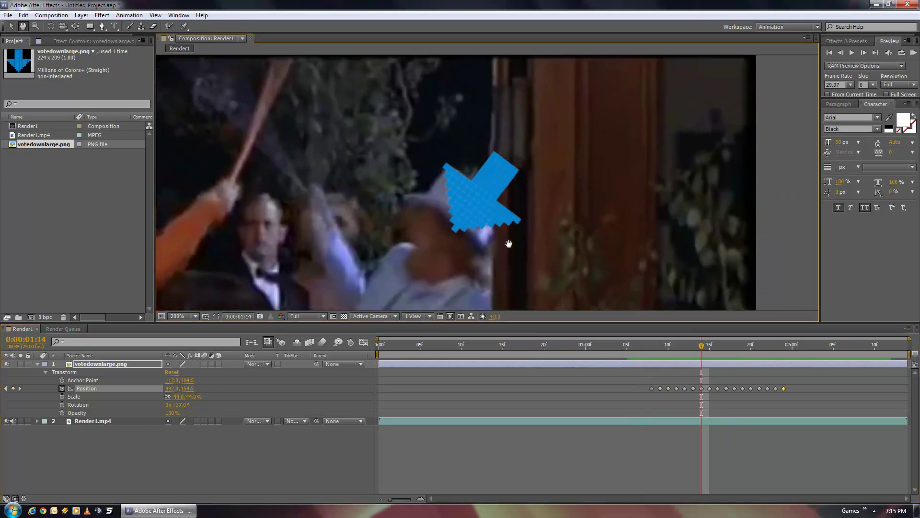
{"action": "left_click_drag", "start_coordinate": [690, 345], "coordinate": [662, 349]}
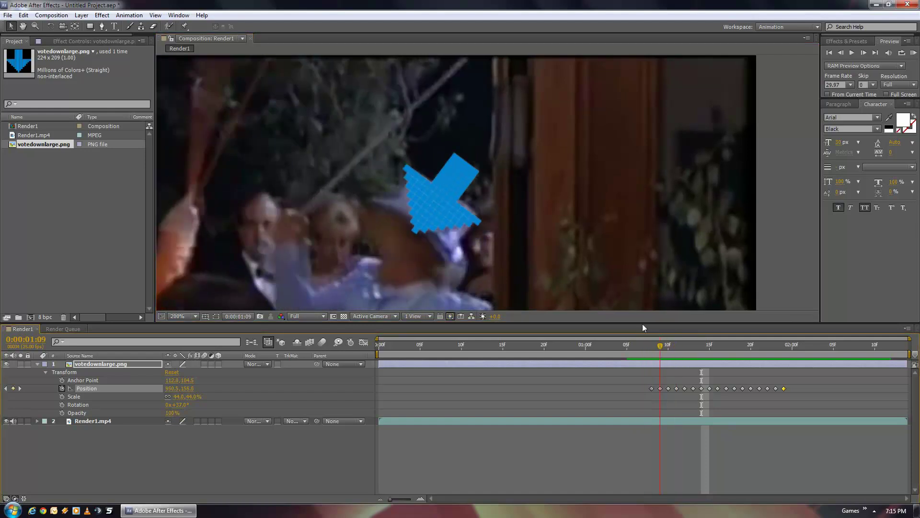
{"action": "key", "text": "space"}
{"action": "left_click_drag", "start_coordinate": [569, 240], "coordinate": [512, 261]}
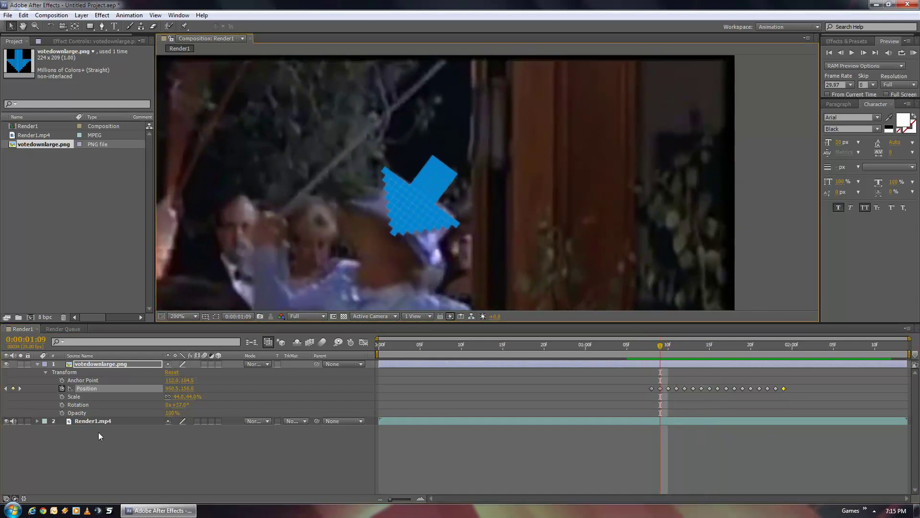
Collapse the arrow layer's properties and create a black solid layer at full composition size.
{"action": "left_click", "coordinate": [38, 364]}
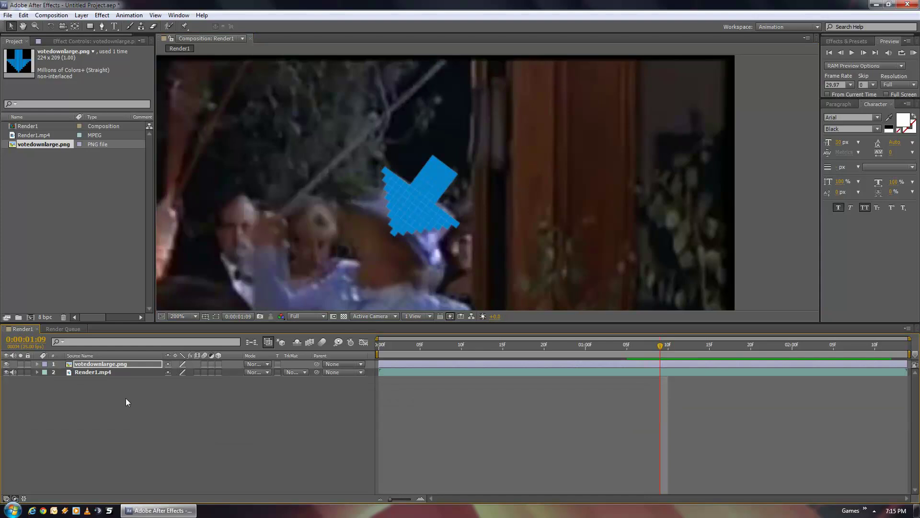
{"action": "right_click", "coordinate": [132, 396]}
{"action": "mouse_move", "coordinate": [244, 403]}
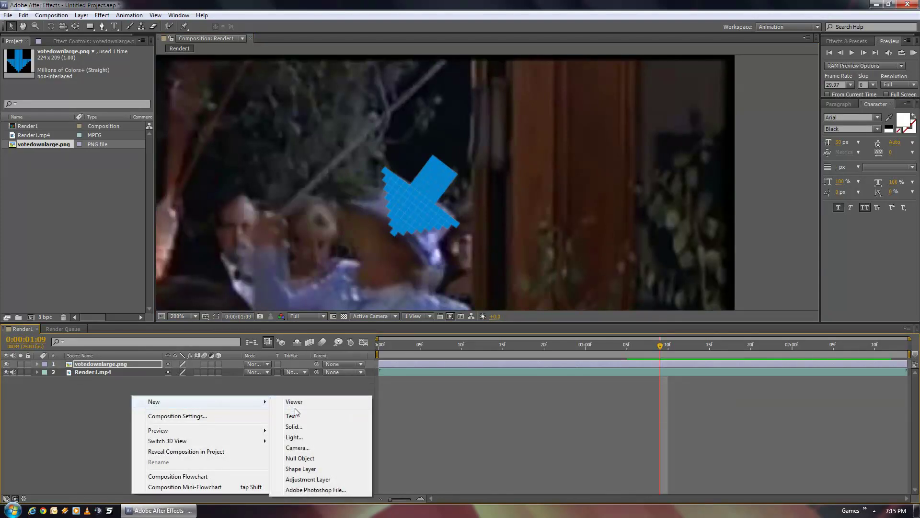
{"action": "left_click", "coordinate": [294, 427]}
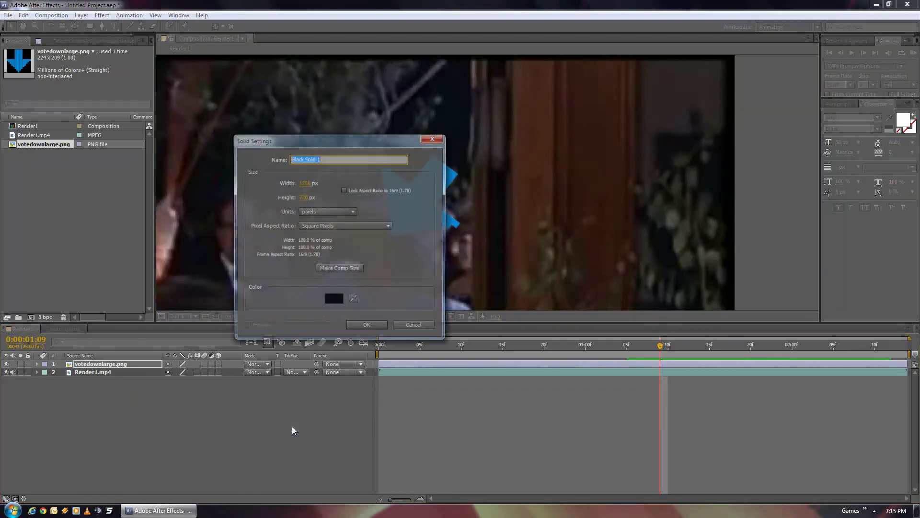
{"action": "left_click", "coordinate": [361, 325]}
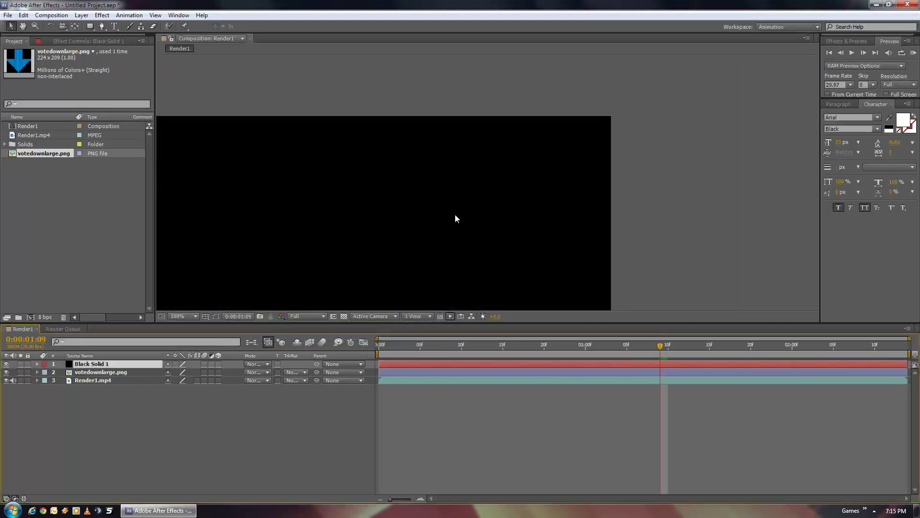
Add a new mask covering the whole black solid layer.
{"action": "key", "text": "h"}
{"action": "left_click_drag", "start_coordinate": [436, 231], "coordinate": [528, 175]}
{"action": "scroll", "coordinate": [492, 197], "scroll_direction": "down", "scroll_amount": 2}
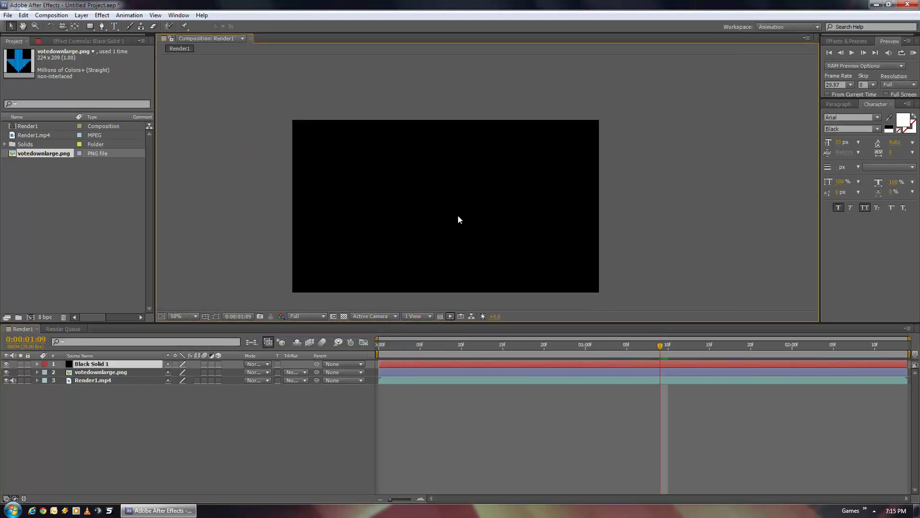
{"action": "left_click", "coordinate": [37, 363]}
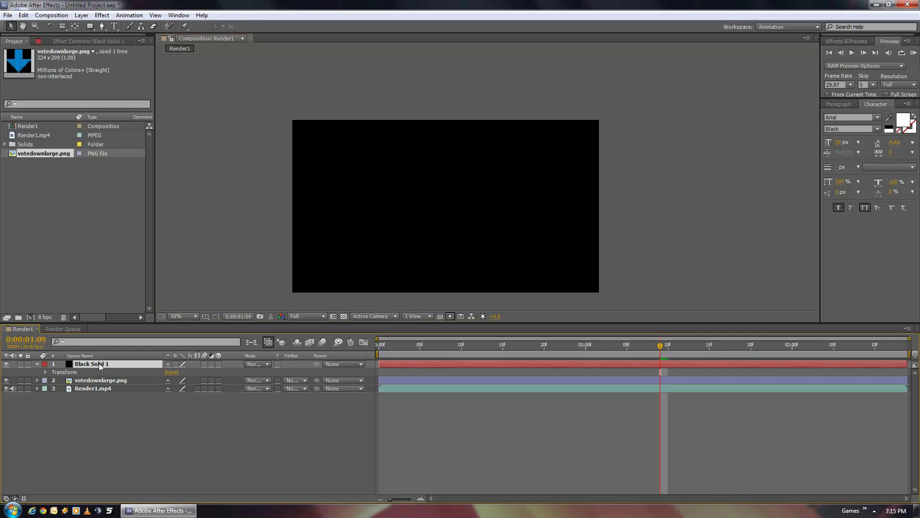
{"action": "key", "text": "ctrl+shift+n"}
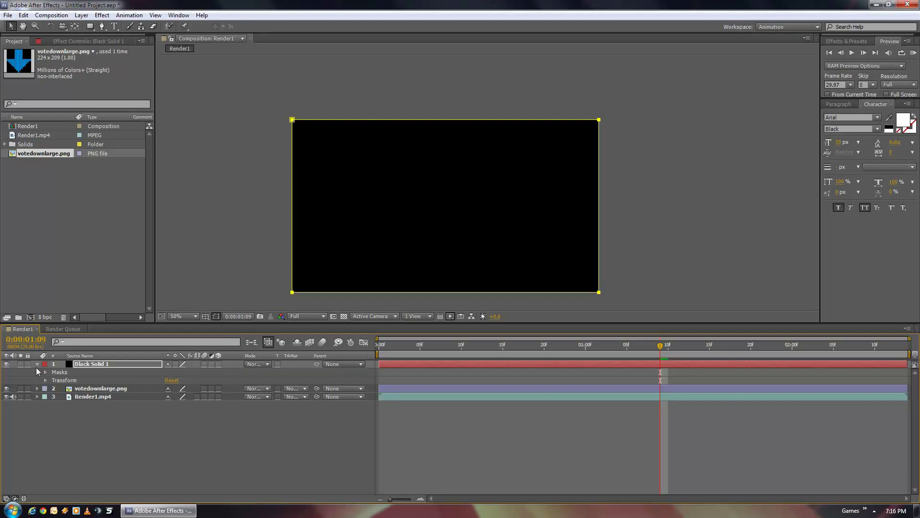
Rename the black solid layer as "masking object".
{"action": "right_click", "coordinate": [94, 364]}
{"action": "left_click", "coordinate": [127, 360]}
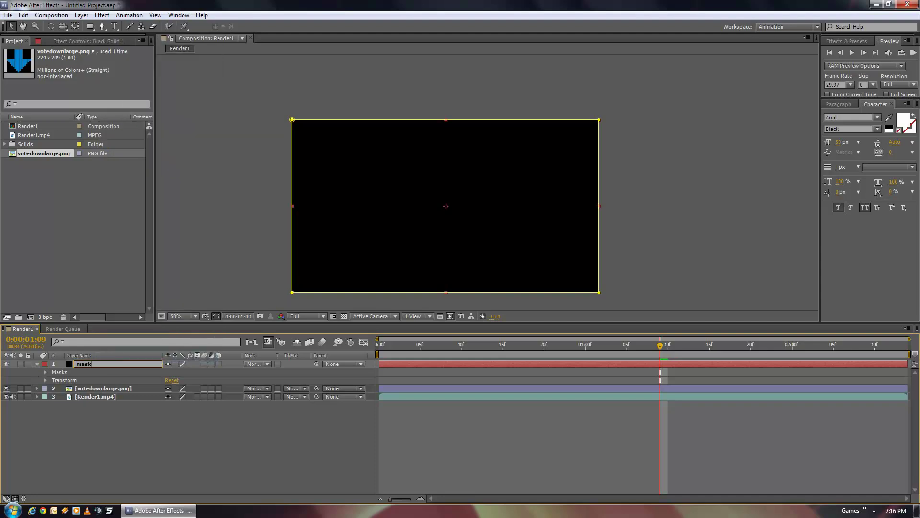
{"action": "type", "text": "masking object"}
{"action": "key", "text": "Return"}
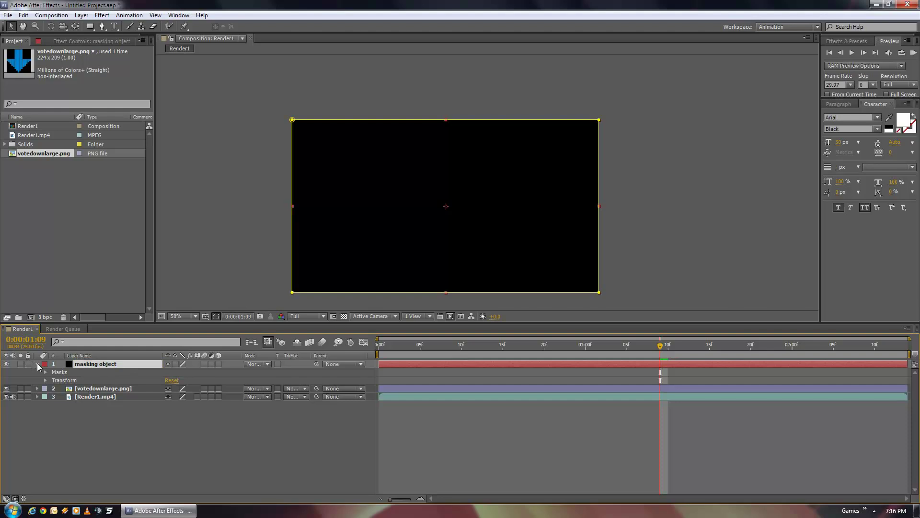
Rename the votedownlarge.png layer as "arrow".
{"action": "right_click", "coordinate": [99, 387]}
{"action": "left_click", "coordinate": [110, 381]}
{"action": "type", "text": "arrow"}
{"action": "key", "text": "Return"}
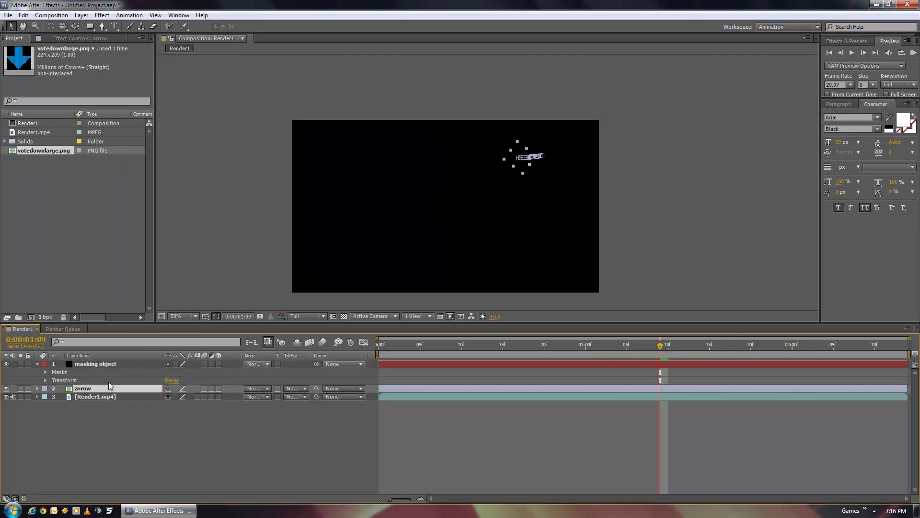
{"action": "left_click", "coordinate": [108, 364]}
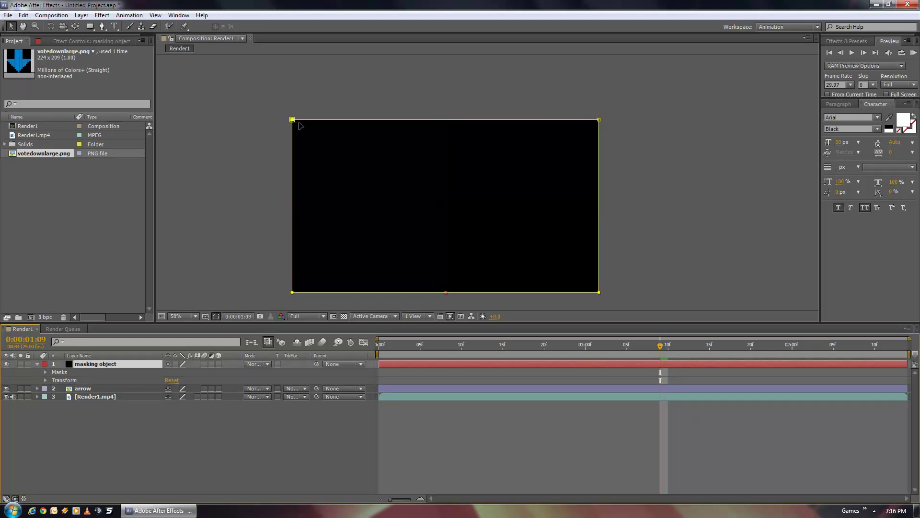
{"action": "left_click_drag", "start_coordinate": [294, 120], "coordinate": [345, 150]}
{"action": "key", "text": "ctrl+z"}
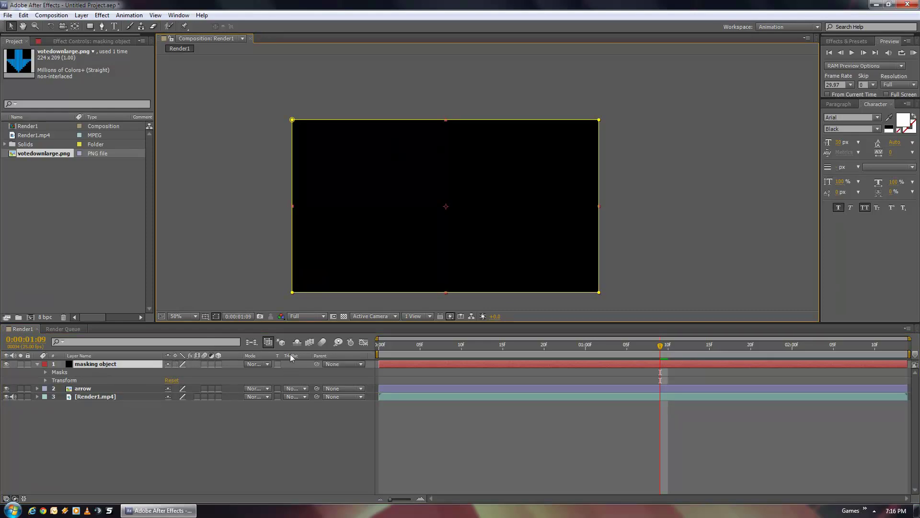
Set the arrow layer's track matte to Alpha Matte "masking object" and collapse the masking object's properties.
{"action": "left_click", "coordinate": [304, 388]}
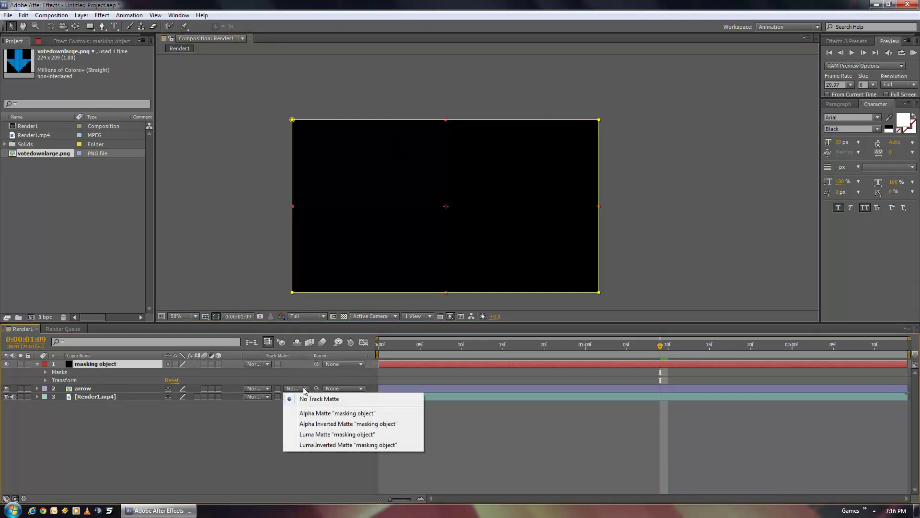
{"action": "left_click", "coordinate": [362, 413]}
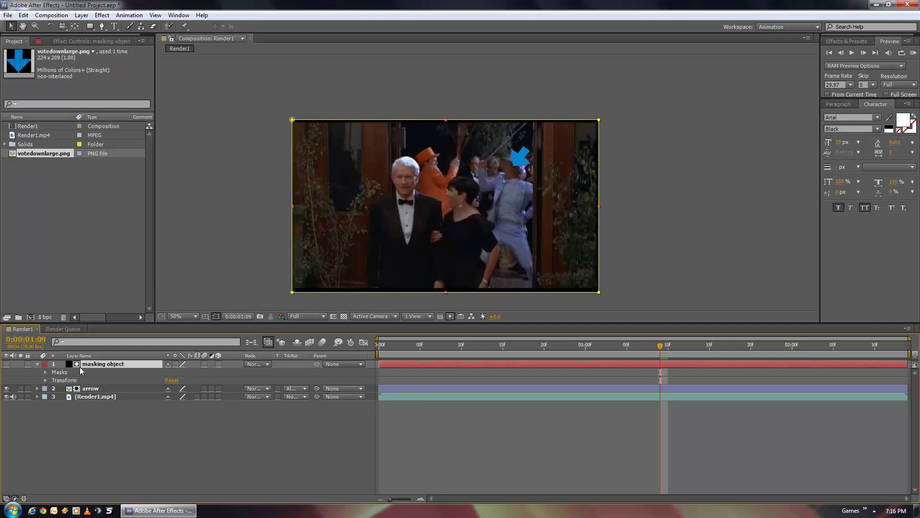
{"action": "left_click", "coordinate": [37, 364]}
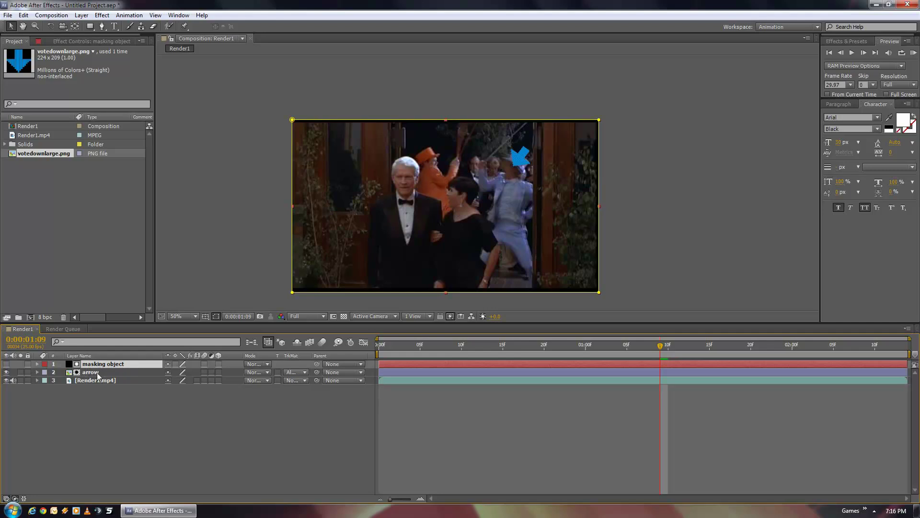
{"action": "key", "text": "h"}
{"action": "left_click_drag", "start_coordinate": [534, 224], "coordinate": [491, 214]}
{"action": "key", "text": "v"}
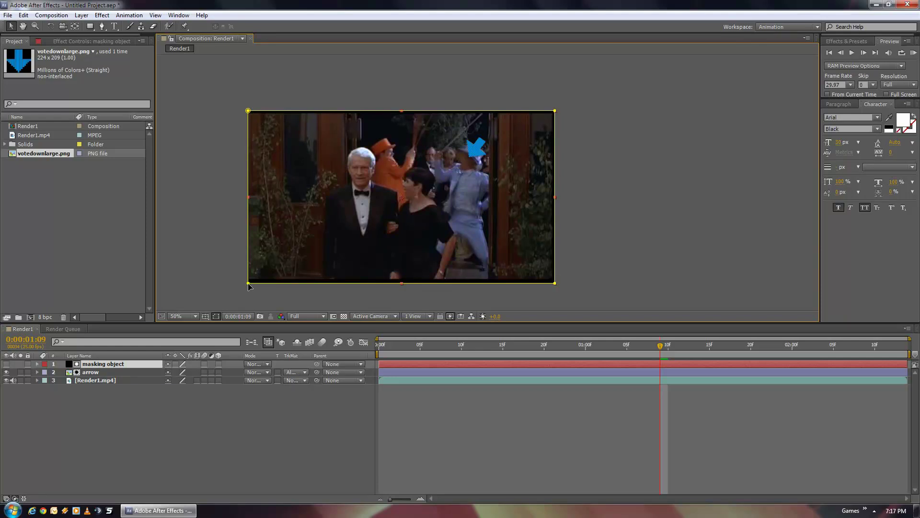
{"action": "left_click_drag", "start_coordinate": [249, 284], "coordinate": [308, 229]}
{"action": "key", "text": "ctrl+z"}
{"action": "key", "text": "ctrl+z"}
{"action": "key", "text": "ctrl+shift+z"}
{"action": "left_click_drag", "start_coordinate": [248, 283], "coordinate": [303, 237]}
{"action": "key", "text": "ctrl+z"}
{"action": "left_click", "coordinate": [249, 283]}
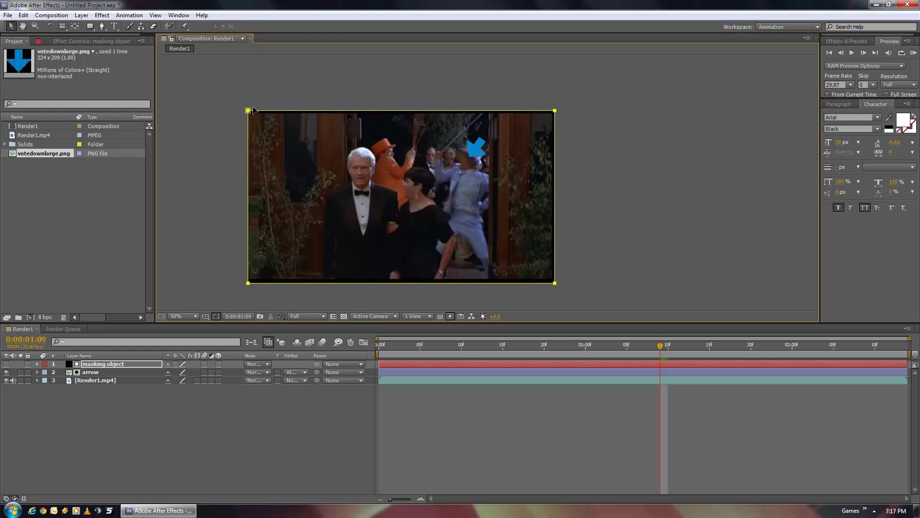
{"action": "left_click_drag", "start_coordinate": [250, 283], "coordinate": [301, 248]}
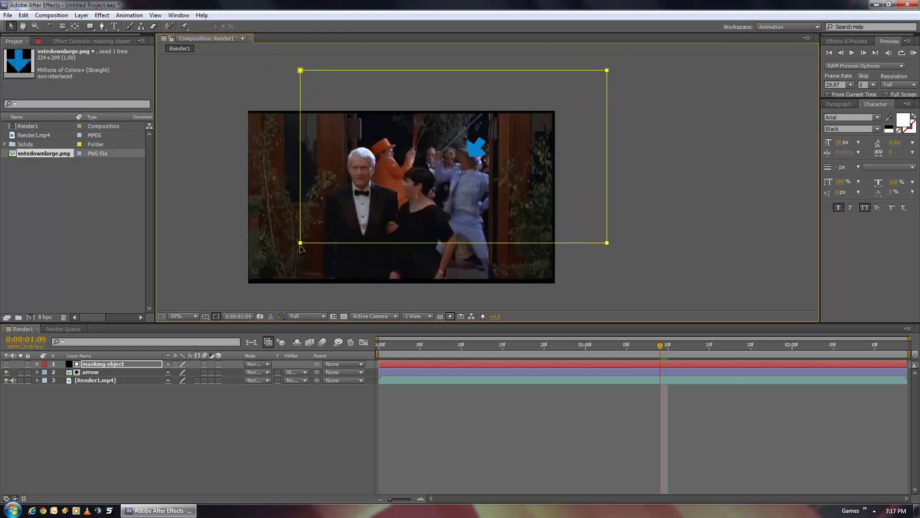
{"action": "key", "text": "ctrl+z"}
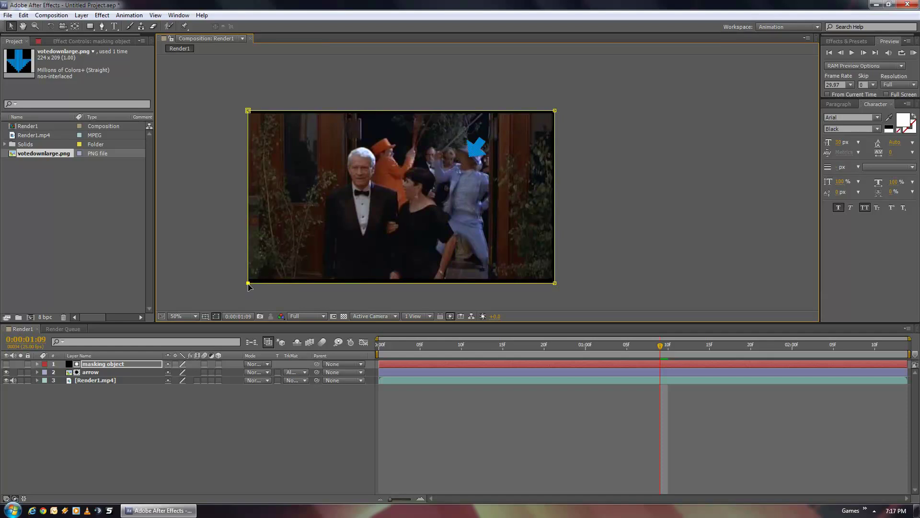
Move the four mask corners inward so the mask forms a tall quadrilateral around the door frame beside the arrow.
{"action": "left_click_drag", "start_coordinate": [249, 283], "coordinate": [312, 242]}
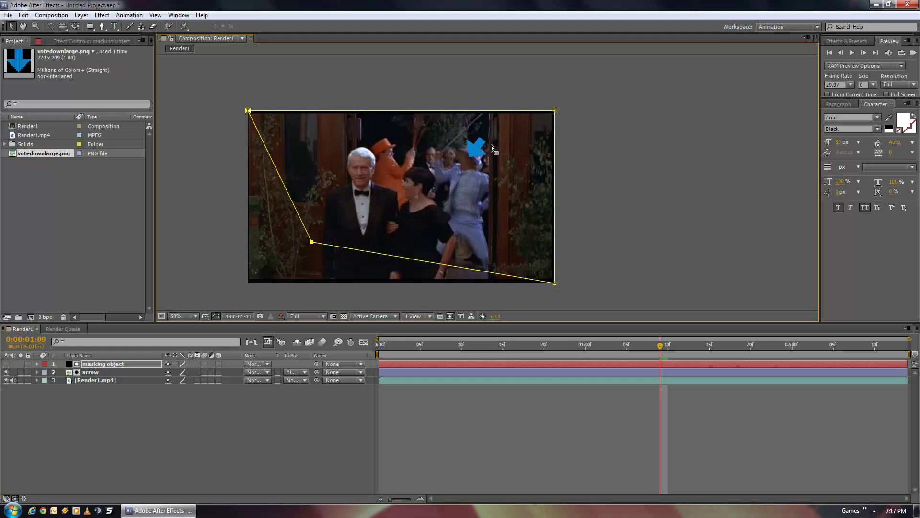
{"action": "left_click_drag", "start_coordinate": [248, 111], "coordinate": [484, 99]}
{"action": "left_click_drag", "start_coordinate": [554, 111], "coordinate": [529, 98]}
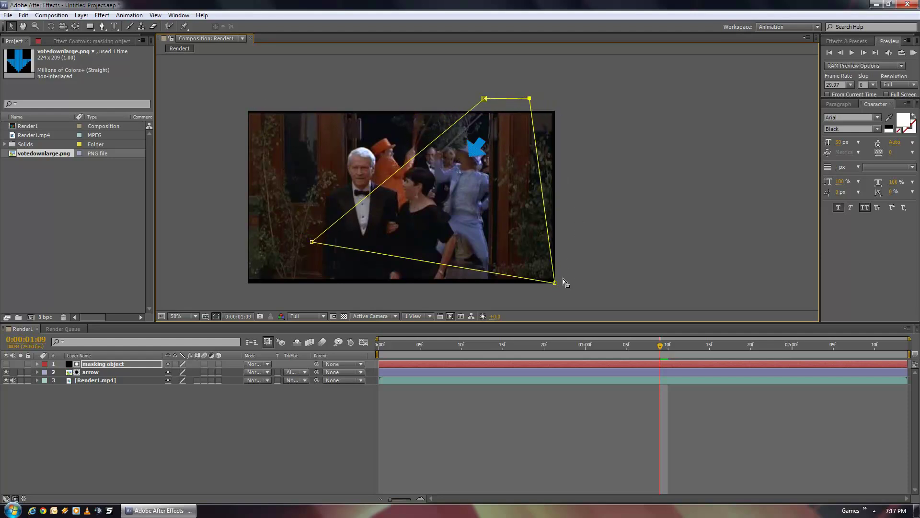
{"action": "left_click_drag", "start_coordinate": [554, 282], "coordinate": [535, 276]}
{"action": "left_click_drag", "start_coordinate": [312, 242], "coordinate": [457, 269]}
Raise the mask's two lower corners so its bottom edge crosses the door frame at about the height of the man's chest.
{"action": "key", "text": "period"}
{"action": "left_click_drag", "start_coordinate": [514, 149], "coordinate": [439, 271]}
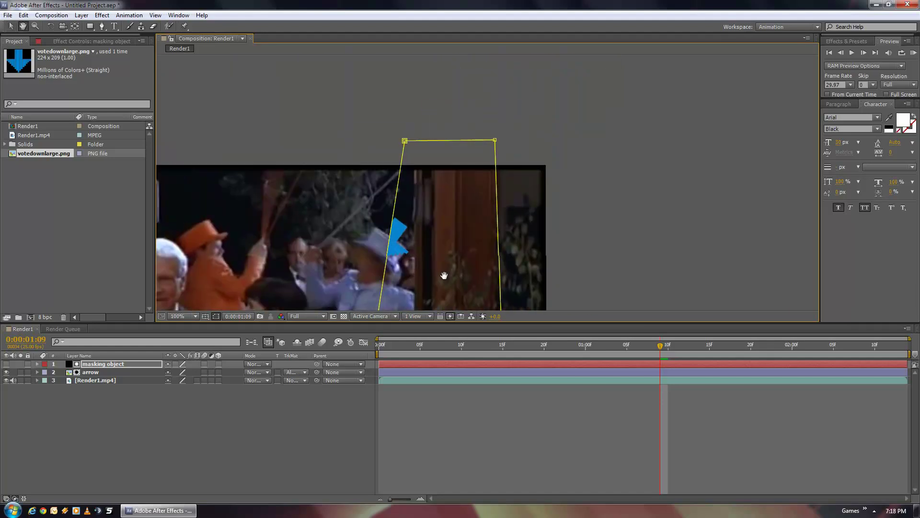
{"action": "key", "text": "period"}
{"action": "scroll", "coordinate": [439, 227], "scroll_direction": "down", "scroll_amount": 3}
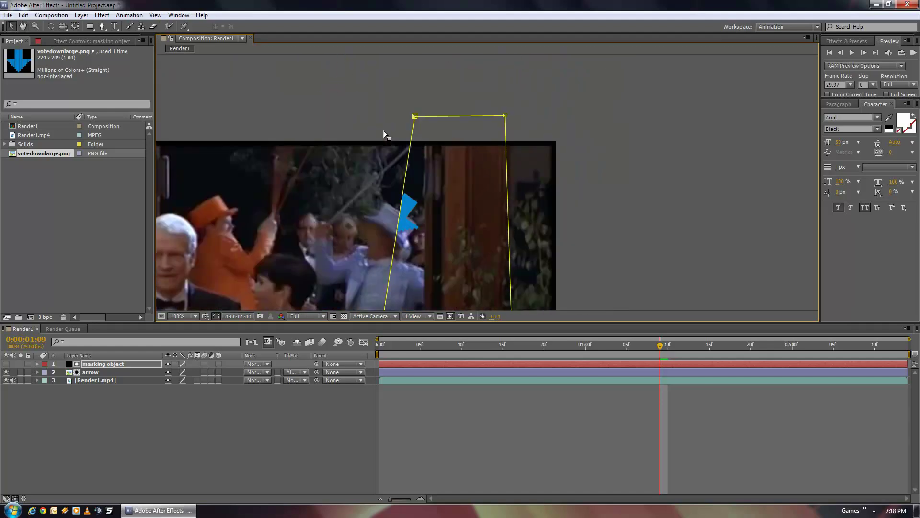
{"action": "key", "text": "v"}
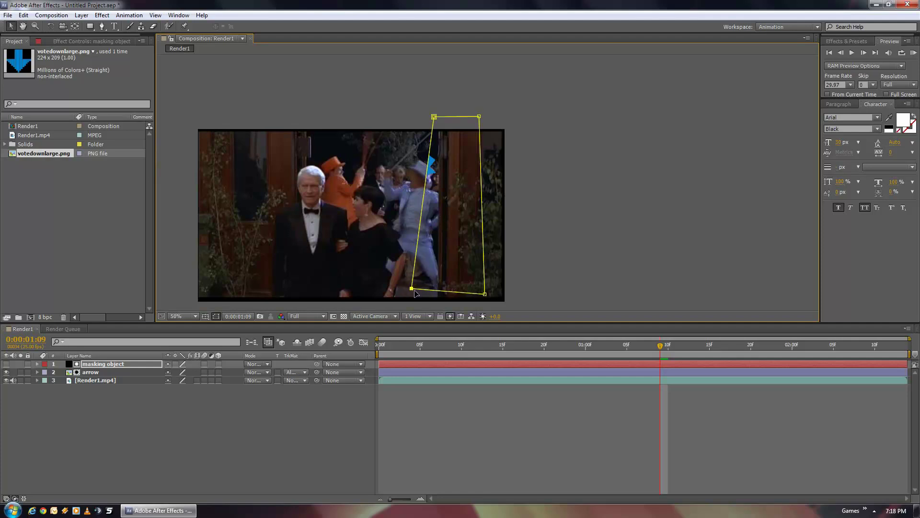
{"action": "left_click_drag", "start_coordinate": [407, 288], "coordinate": [442, 186]}
{"action": "left_click_drag", "start_coordinate": [484, 295], "coordinate": [473, 191]}
{"action": "scroll", "coordinate": [467, 185], "scroll_direction": "up", "scroll_amount": 1}
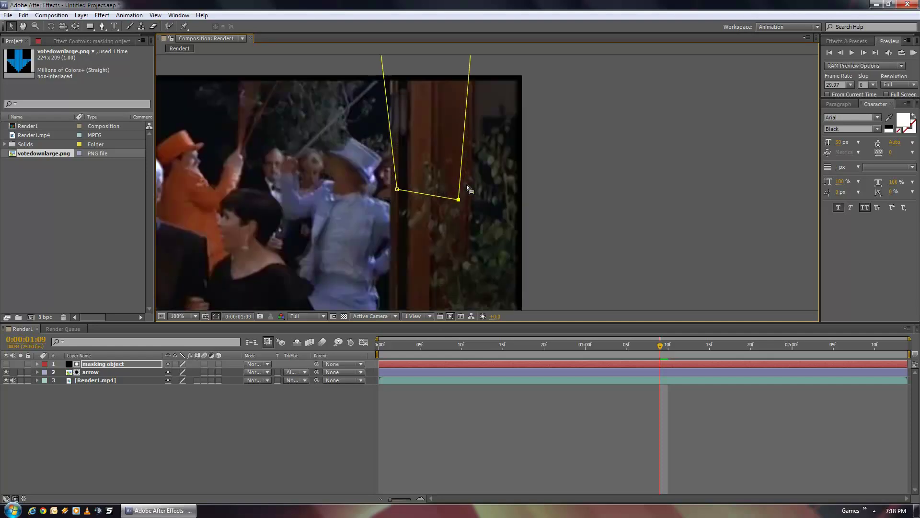
Refine the mask corners so the left edge runs vertically along the door frame's inner edge and the bottom edge sits lower.
{"action": "left_click_drag", "start_coordinate": [498, 154], "coordinate": [481, 233]}
{"action": "left_click_drag", "start_coordinate": [363, 130], "coordinate": [372, 126]}
{"action": "left_click_drag", "start_coordinate": [378, 273], "coordinate": [372, 304]}
{"action": "left_click_drag", "start_coordinate": [442, 281], "coordinate": [460, 303]}
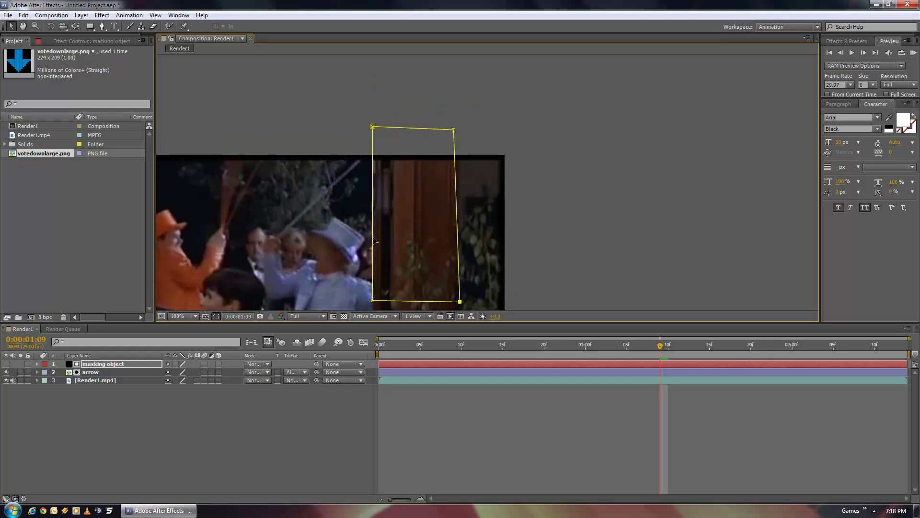
{"action": "scroll", "coordinate": [459, 302], "scroll_direction": "up", "scroll_amount": 1}
{"action": "left_click_drag", "start_coordinate": [387, 242], "coordinate": [454, 155]}
{"action": "scroll", "coordinate": [368, 168], "scroll_direction": "down", "scroll_amount": 1}
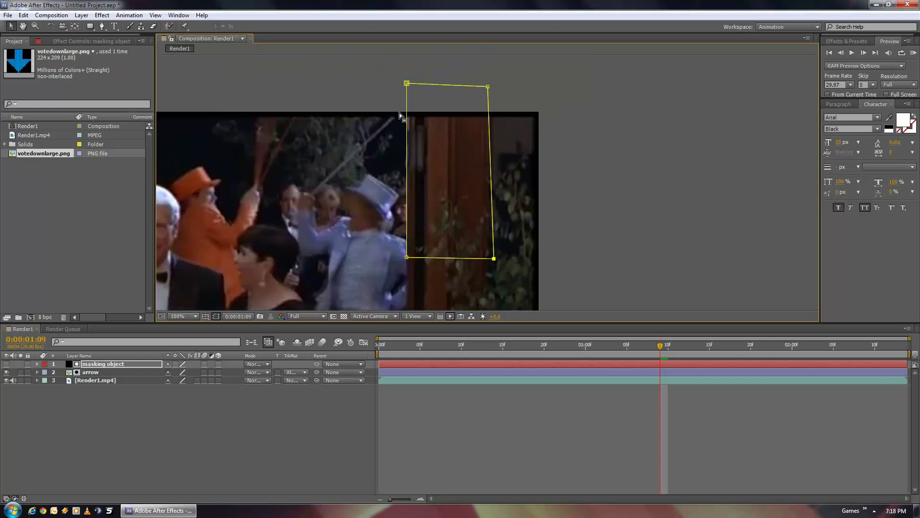
{"action": "scroll", "coordinate": [410, 208], "scroll_direction": "up", "scroll_amount": 1}
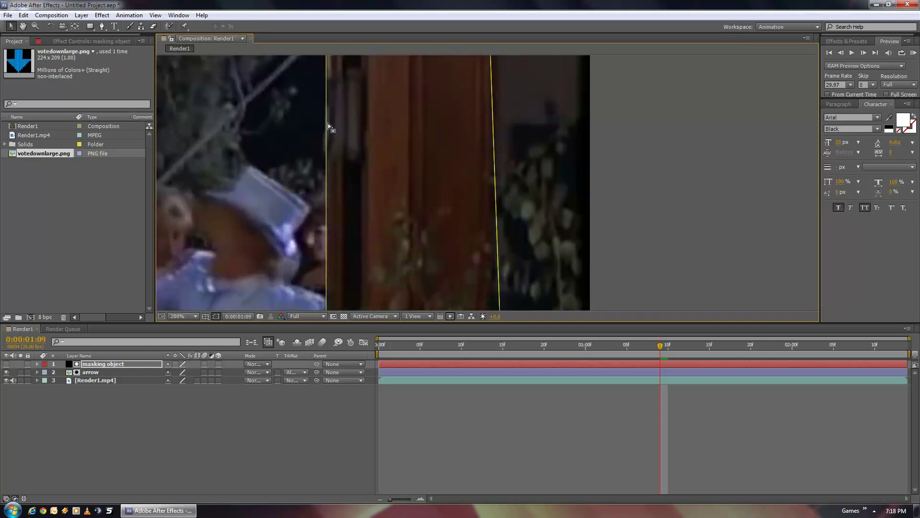
{"action": "scroll", "coordinate": [340, 152], "scroll_direction": "down", "scroll_amount": 1}
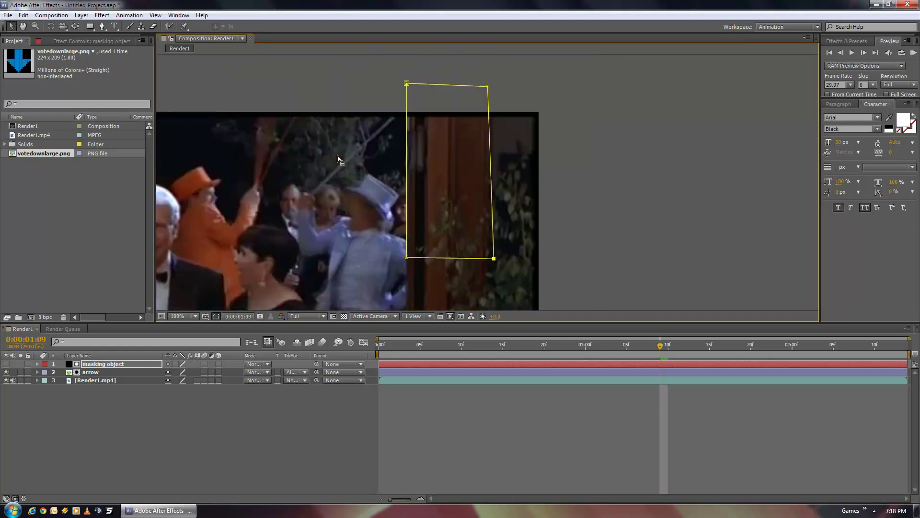
Expand the masking object's Mask 1 properties and set the mask mode to Subtract.
{"action": "left_click", "coordinate": [38, 364]}
{"action": "left_click", "coordinate": [45, 372]}
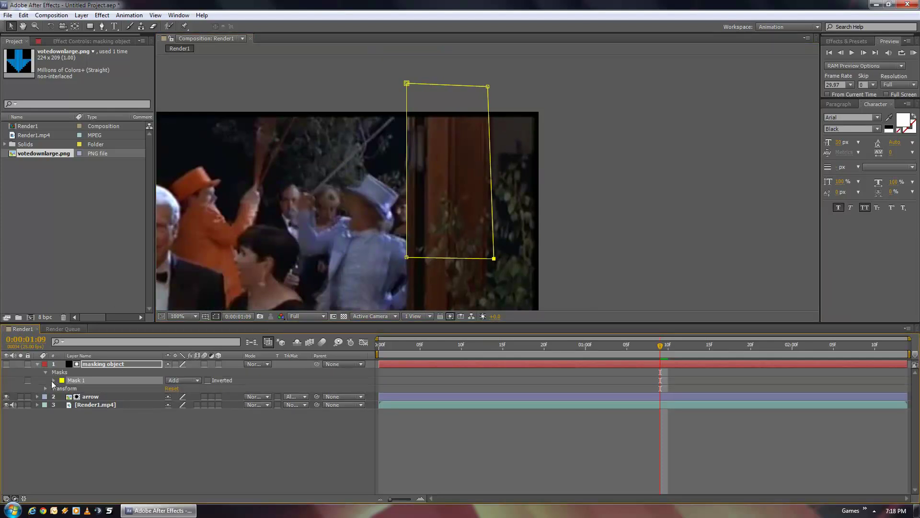
{"action": "left_click", "coordinate": [54, 380]}
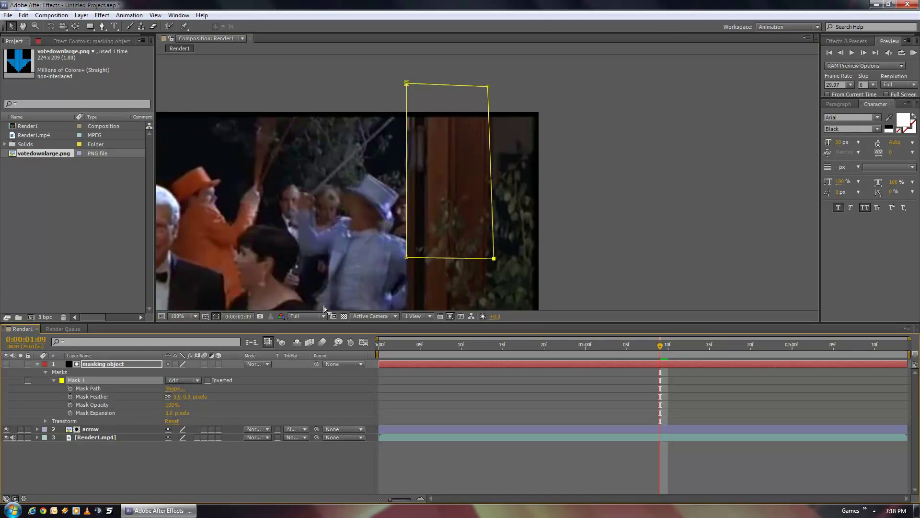
{"action": "left_click", "coordinate": [196, 381]}
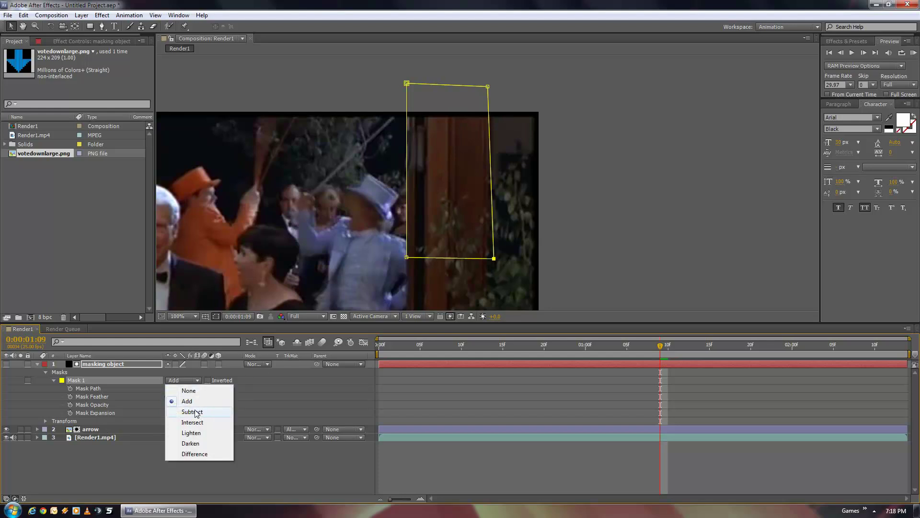
{"action": "left_click", "coordinate": [79, 382]}
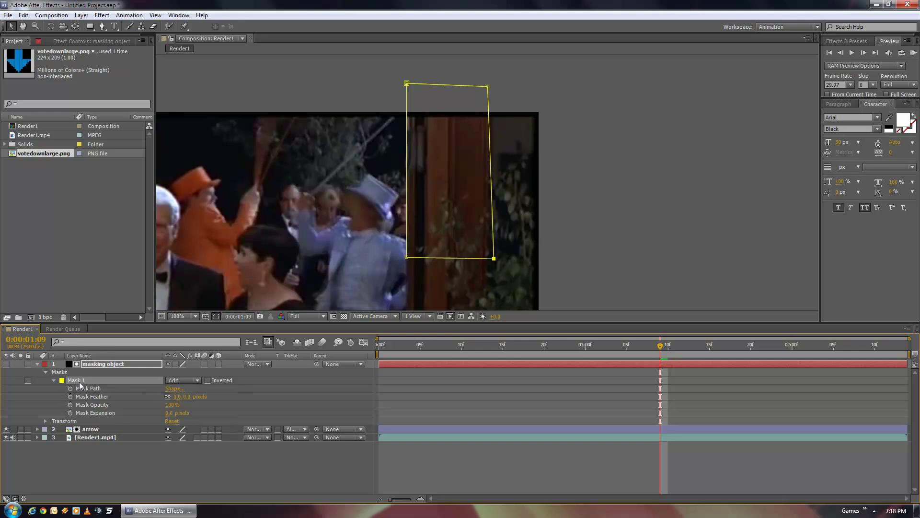
{"action": "left_click", "coordinate": [198, 378]}
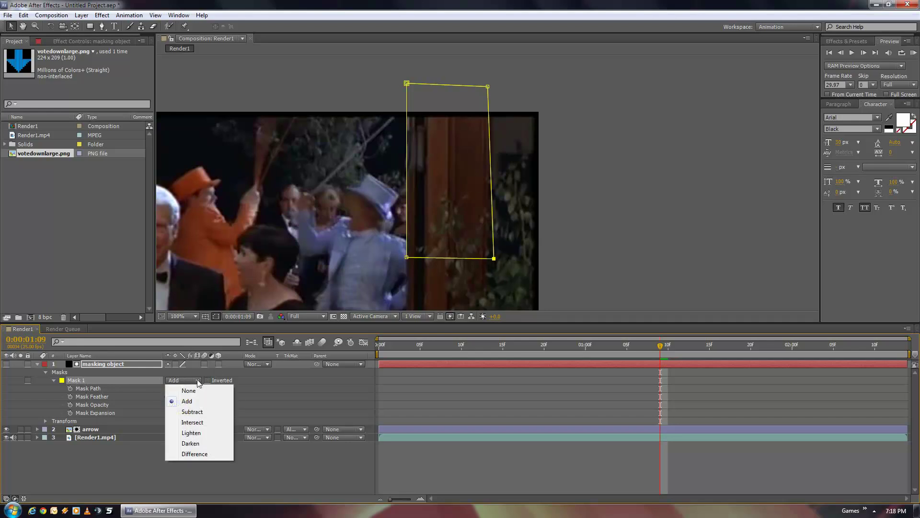
{"action": "left_click", "coordinate": [187, 412]}
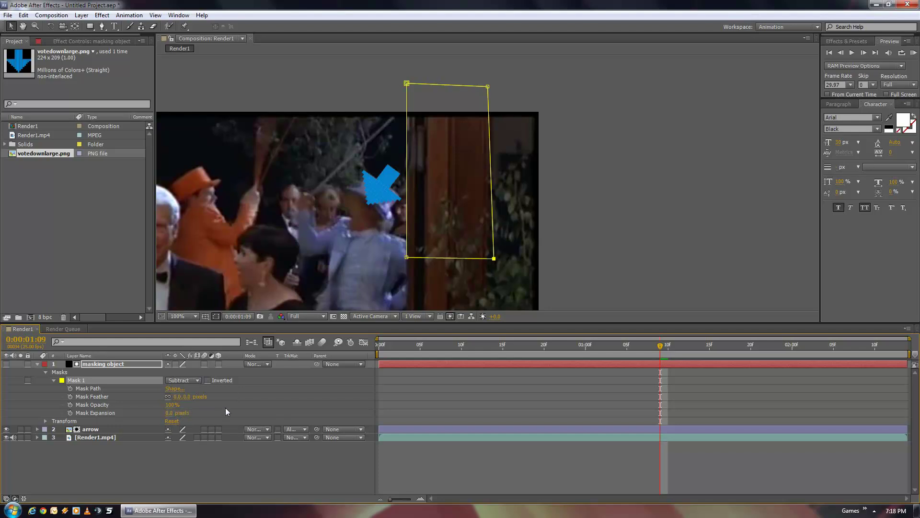
Step through the frames from 0:00:01:09 to 0:00:01:24, checking how the arrow passes behind the masked door frame.
{"action": "left_click", "coordinate": [90, 431]}
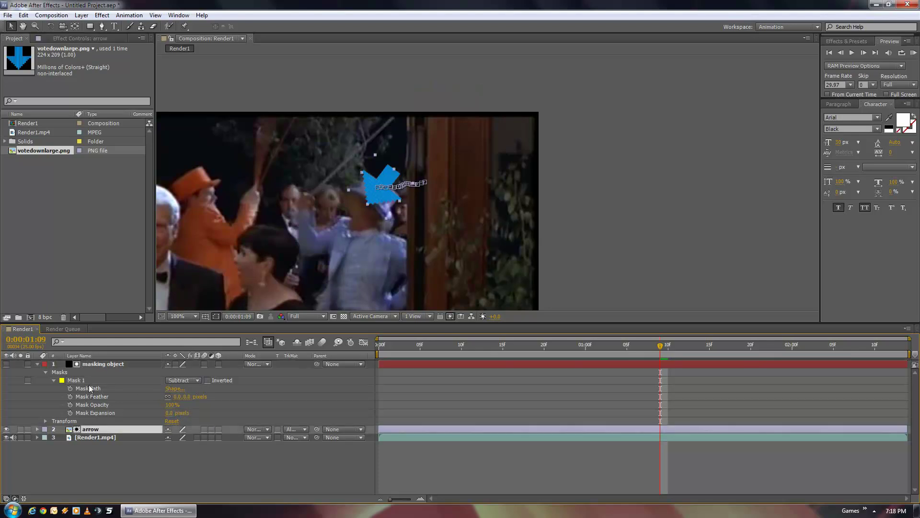
{"action": "left_click", "coordinate": [109, 364]}
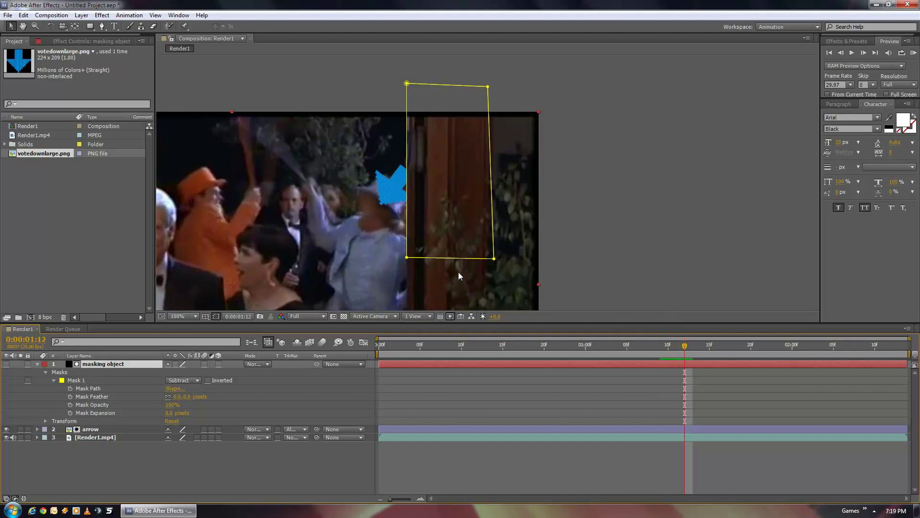
{"action": "key", "text": "period"}
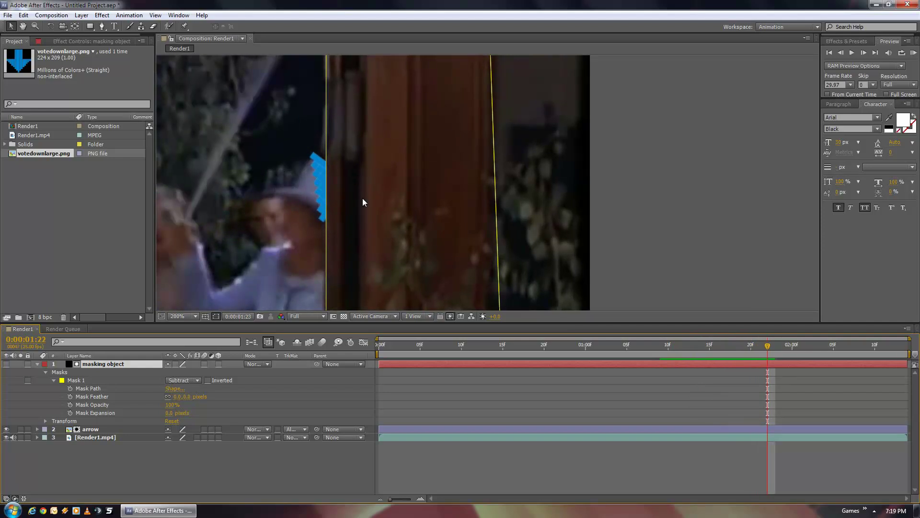
{"action": "scroll", "coordinate": [372, 235], "scroll_direction": "down", "scroll_amount": 1}
{"action": "left_click_drag", "start_coordinate": [372, 234], "coordinate": [424, 235]}
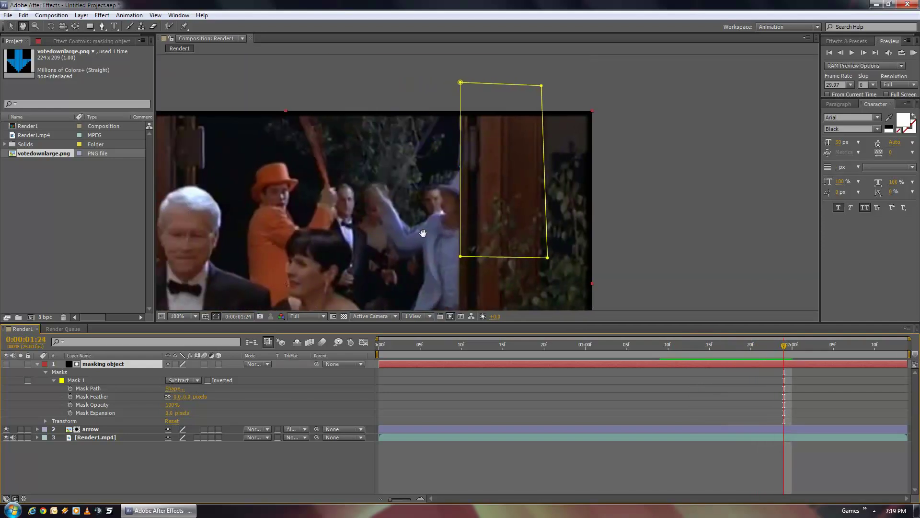
Hide the mask outline in the composition view and play the clip from 0:00:01:08 to preview the masked arrow.
{"action": "left_click", "coordinate": [216, 316]}
{"action": "mouse_move", "coordinate": [686, 345]}
{"action": "left_mouse_down"}
{"action": "mouse_move", "coordinate": [797, 346]}
{"action": "mouse_move", "coordinate": [648, 347]}
{"action": "mouse_move", "coordinate": [795, 345]}
{"action": "mouse_move", "coordinate": [717, 355]}
{"action": "mouse_move", "coordinate": [646, 336]}
{"action": "mouse_move", "coordinate": [685, 345]}
{"action": "left_mouse_up"}
{"action": "scroll", "coordinate": [456, 224], "scroll_direction": "down", "scroll_amount": 2}
{"action": "left_click", "coordinate": [650, 346]}
{"action": "key", "text": "space"}
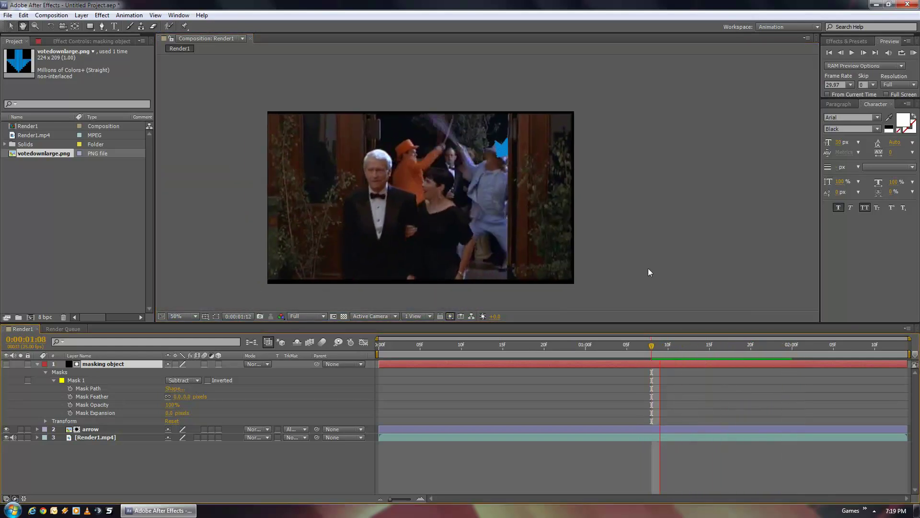
{"action": "key", "text": "space"}
{"action": "left_click", "coordinate": [654, 346]}
{"action": "key", "text": "space"}
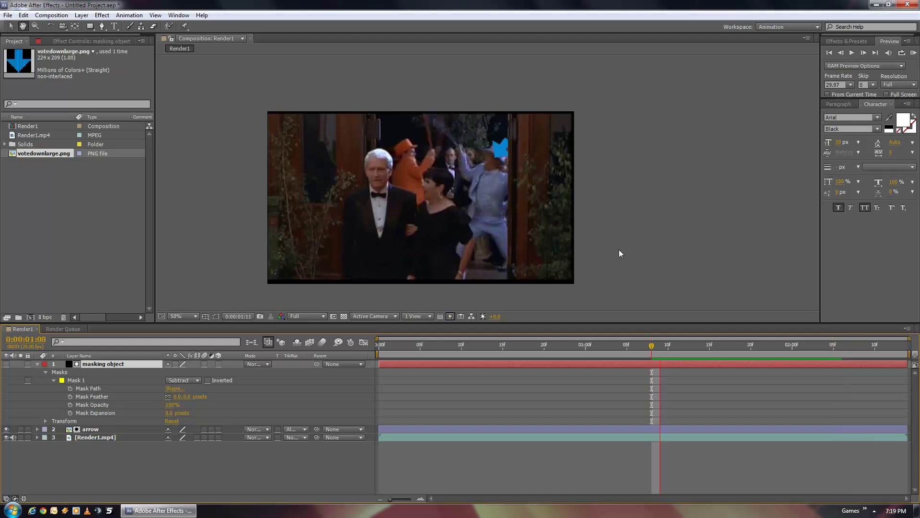
{"action": "key", "text": "space"}
Examine the frames between 0:00:01:10 and 0:00:01:21 up close, checking the arrow's cut edge against the door frame.
{"action": "left_click", "coordinate": [660, 345]}
{"action": "left_click_drag", "start_coordinate": [659, 344], "coordinate": [785, 356]}
{"action": "left_click_drag", "start_coordinate": [742, 352], "coordinate": [701, 341]}
{"action": "scroll", "coordinate": [568, 159], "scroll_direction": "up", "scroll_amount": 2}
{"action": "left_click_drag", "start_coordinate": [568, 159], "coordinate": [444, 233]}
{"action": "scroll", "coordinate": [431, 218], "scroll_direction": "up", "scroll_amount": 2}
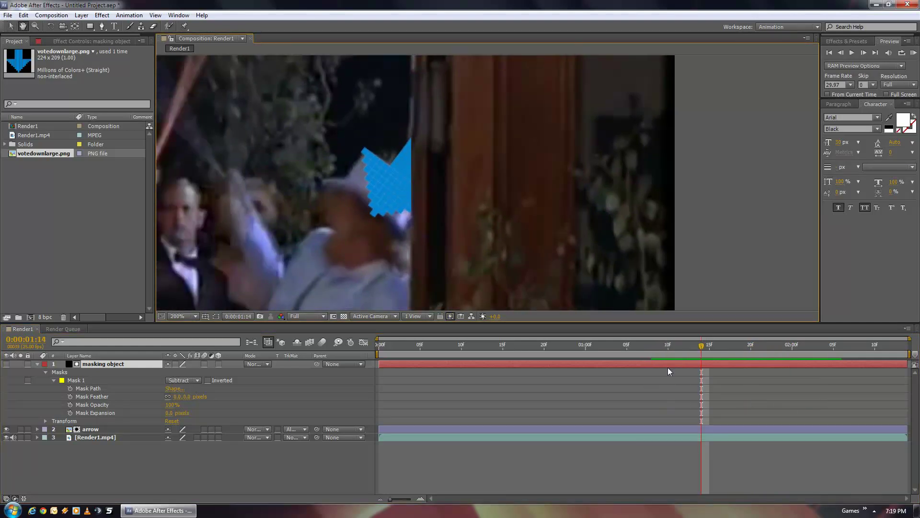
{"action": "key", "text": "space"}
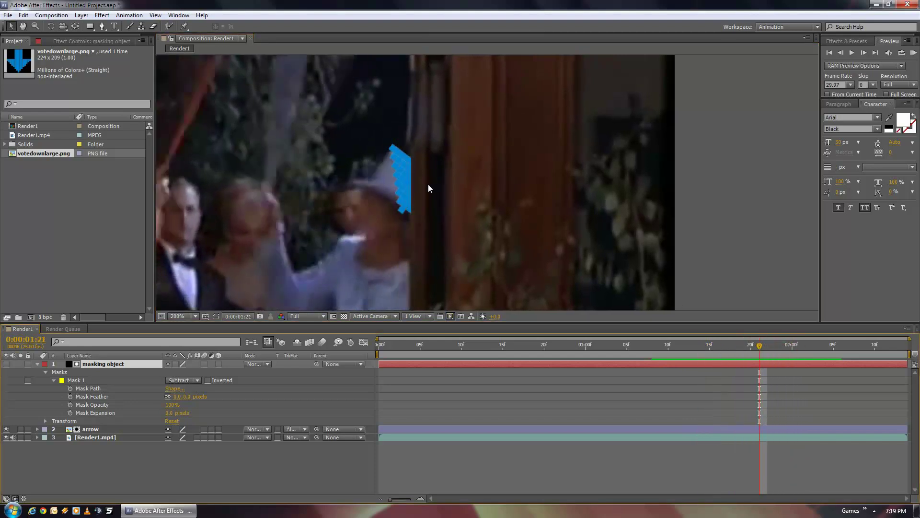
{"action": "left_click_drag", "start_coordinate": [722, 355], "coordinate": [670, 347]}
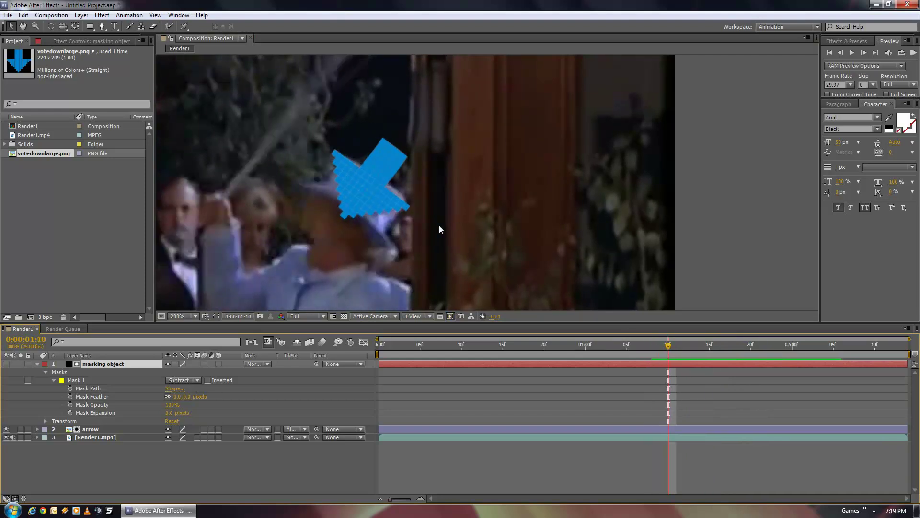
Delete the masking object layer from the Render1 composition.
{"action": "scroll", "coordinate": [437, 227], "scroll_direction": "up", "scroll_amount": 1}
{"action": "key", "text": "space"}
{"action": "left_click_drag", "start_coordinate": [374, 234], "coordinate": [441, 201]}
{"action": "scroll", "coordinate": [441, 200], "scroll_direction": "down", "scroll_amount": 1}
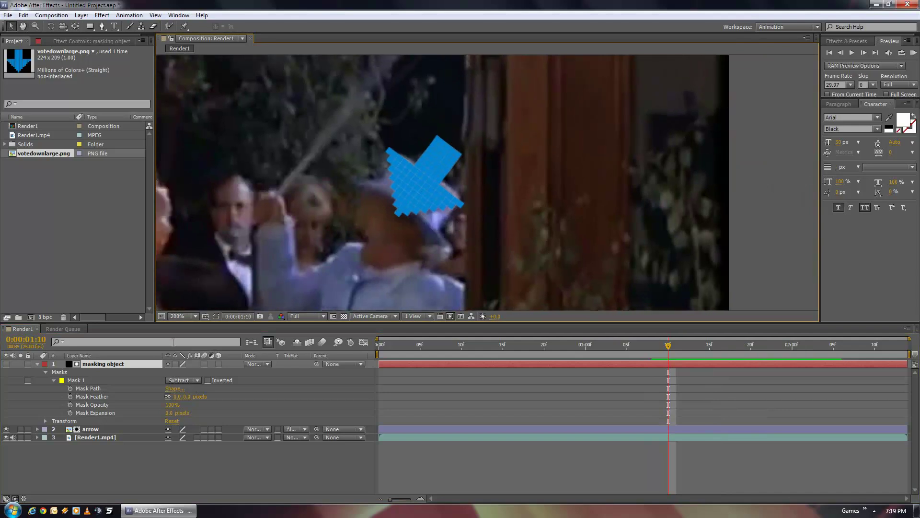
{"action": "key", "text": "Delete"}
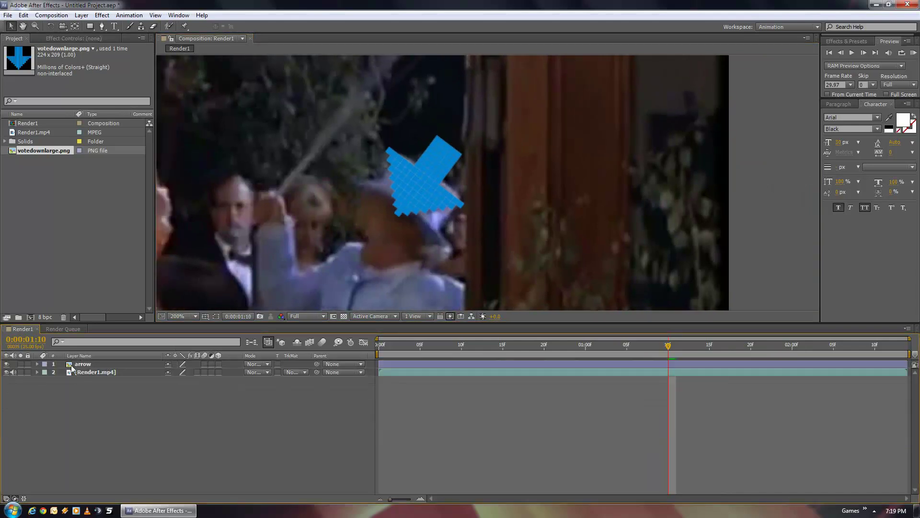
Add a mask to the arrow layer and move its four corners to cover the door frame at 0:00:01:10.
{"action": "left_click", "coordinate": [90, 364]}
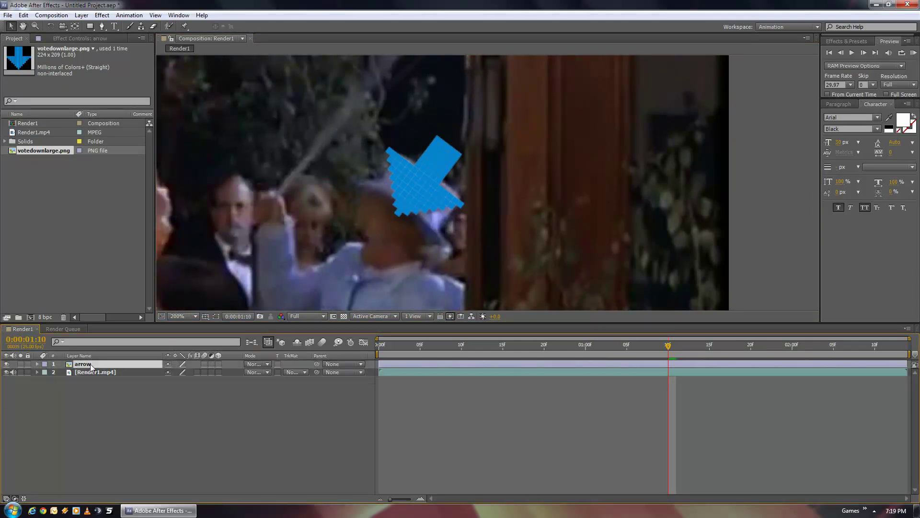
{"action": "left_click", "coordinate": [402, 194]}
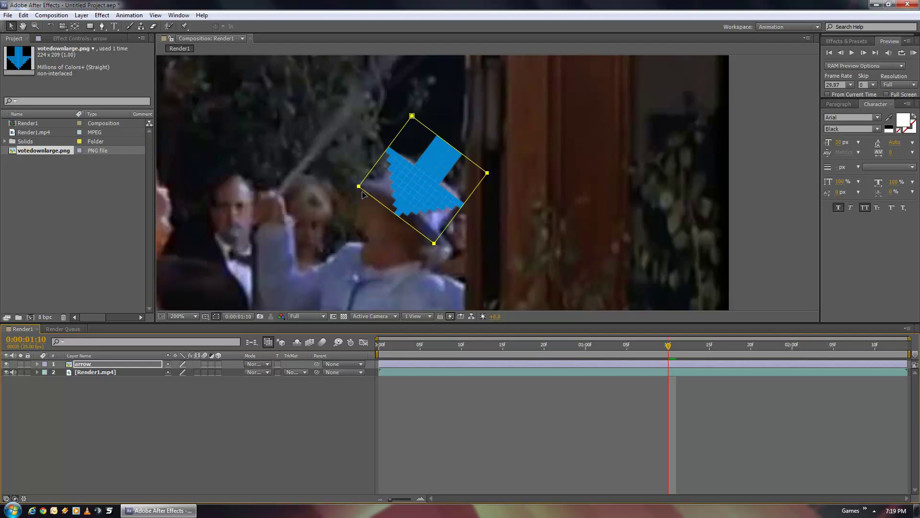
{"action": "left_click_drag", "start_coordinate": [363, 194], "coordinate": [428, 191]}
{"action": "left_click_drag", "start_coordinate": [479, 118], "coordinate": [500, 254]}
{"action": "left_click_drag", "start_coordinate": [554, 176], "coordinate": [531, 94]}
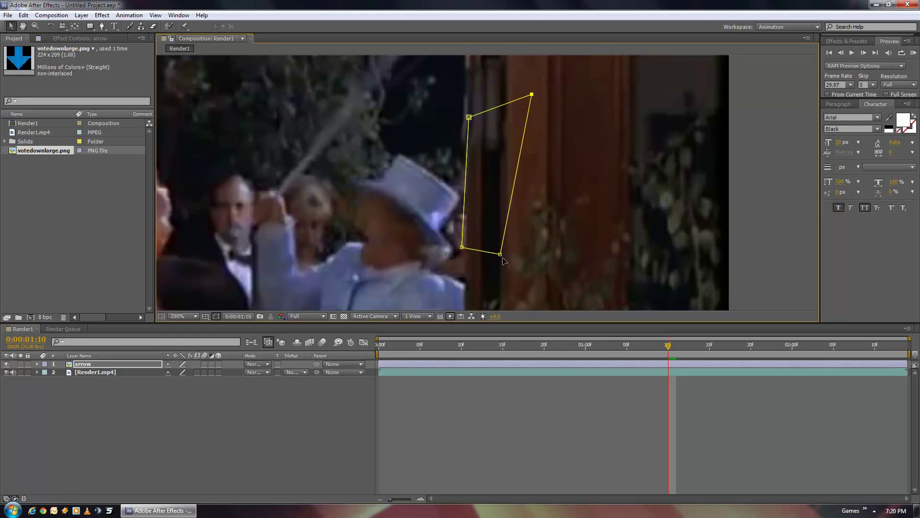
{"action": "left_click_drag", "start_coordinate": [501, 255], "coordinate": [551, 272]}
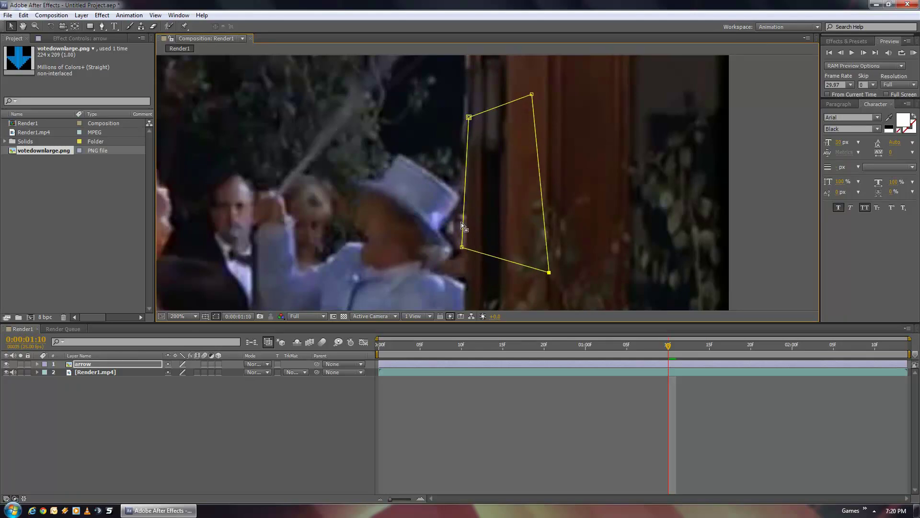
At 0:00:01:12, set the mode of the arrow layer's Mask 1 to Subtract.
{"action": "key", "text": "Page_Down"}
{"action": "key", "text": "Page_Down"}
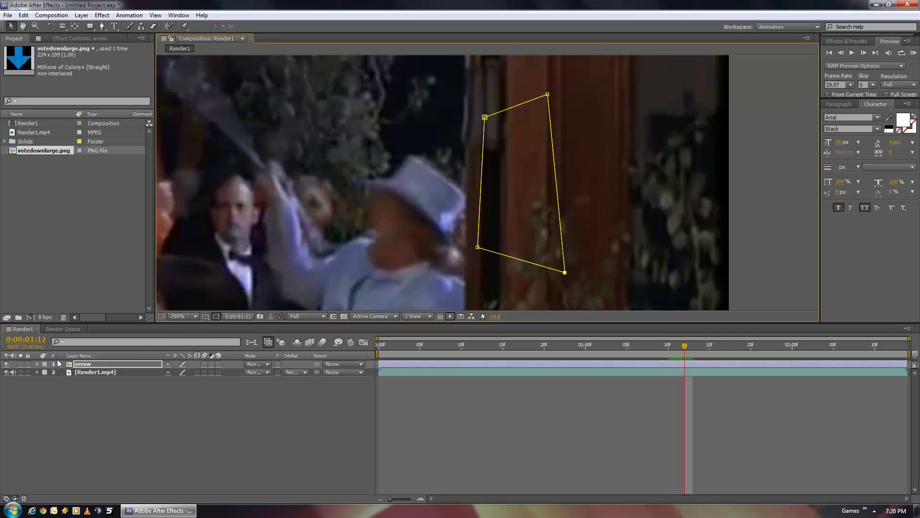
{"action": "left_click", "coordinate": [37, 364]}
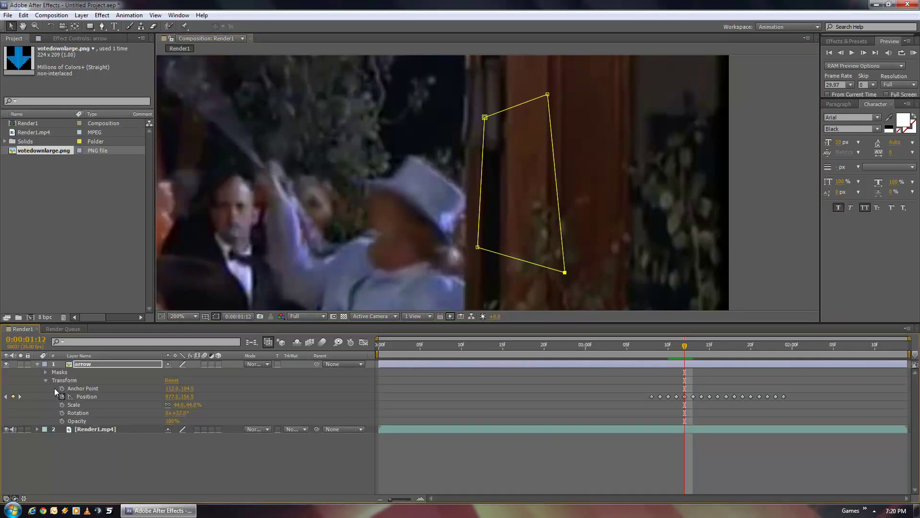
{"action": "left_click", "coordinate": [46, 372]}
{"action": "left_click", "coordinate": [191, 380]}
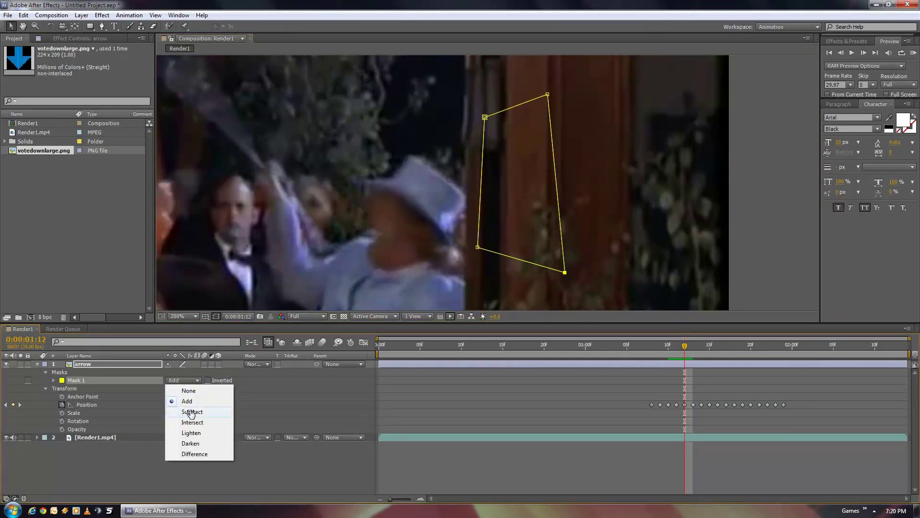
{"action": "left_click", "coordinate": [190, 412]}
Adjust the mask's corner points at 0:00:01:12 so its near side lines up with the door frame's edge.
{"action": "left_click", "coordinate": [485, 118]}
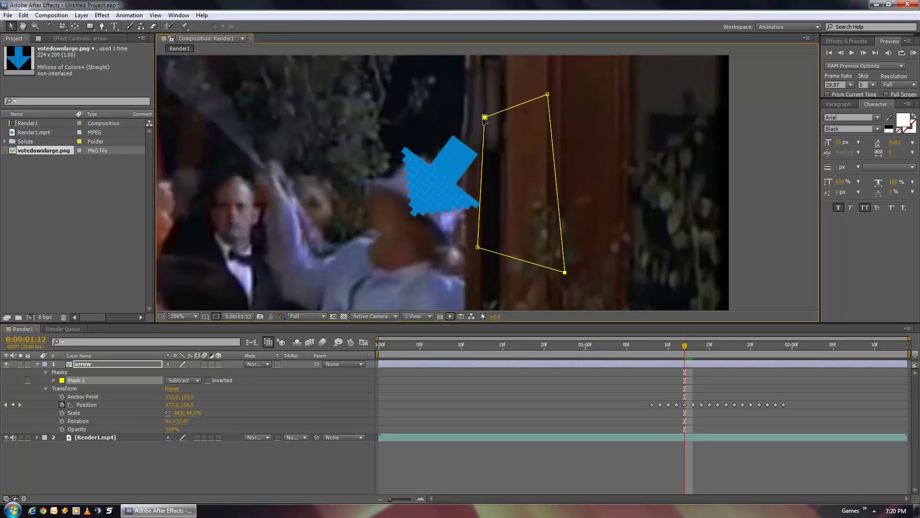
{"action": "left_click_drag", "start_coordinate": [486, 119], "coordinate": [468, 118]}
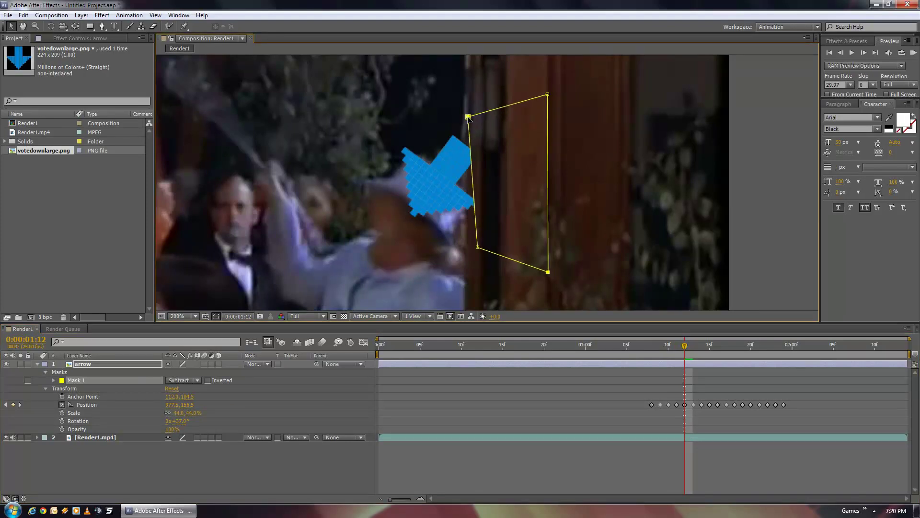
{"action": "left_click", "coordinate": [478, 248]}
{"action": "left_click_drag", "start_coordinate": [478, 247], "coordinate": [466, 255]}
{"action": "left_click_drag", "start_coordinate": [468, 118], "coordinate": [469, 118]}
{"action": "left_click_drag", "start_coordinate": [548, 95], "coordinate": [544, 89]}
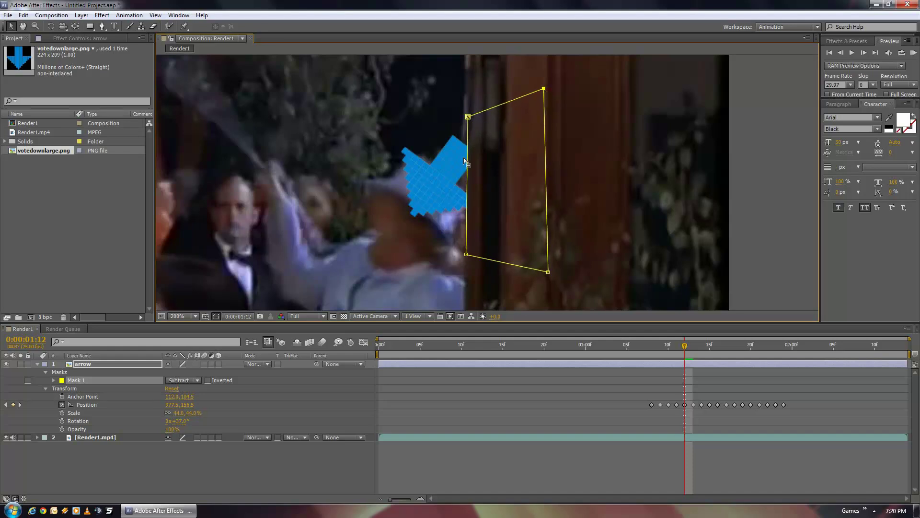
Compare frames 0:00:01:12 and 0:00:01:13, checking how the mask shifts together with the arrow.
{"action": "scroll", "coordinate": [464, 157], "scroll_direction": "up", "scroll_amount": 1}
{"action": "scroll", "coordinate": [441, 182], "scroll_direction": "down", "scroll_amount": 1}
{"action": "key", "text": "Page_Down"}
{"action": "key", "text": "Page_Up"}
{"action": "key", "text": "Page_Down"}
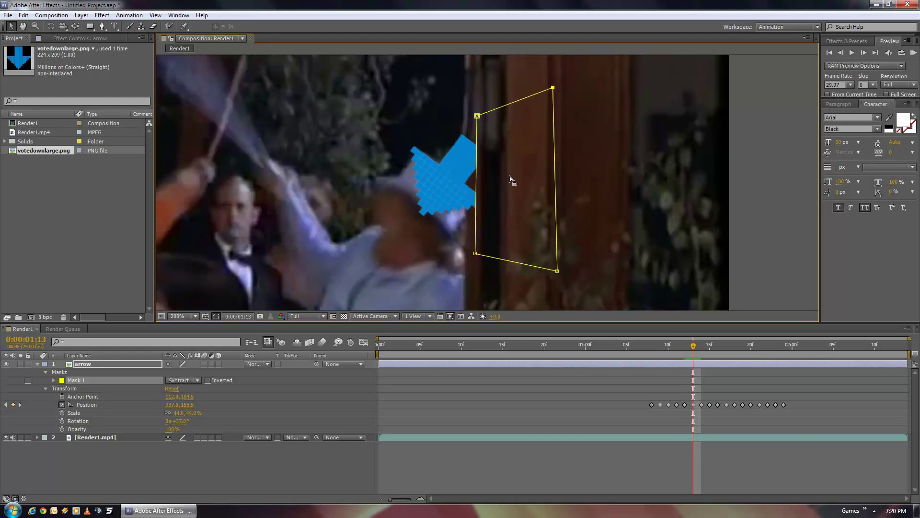
{"action": "key", "text": "Page_Up"}
{"action": "key", "text": "Page_Down"}
{"action": "key", "text": "Page_Up"}
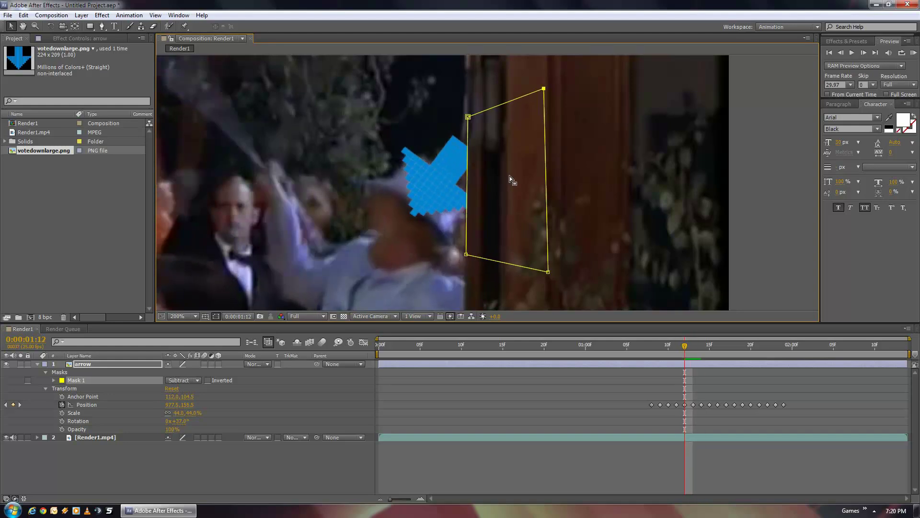
{"action": "key", "text": "Page_Down"}
{"action": "key", "text": "Page_Up"}
Start keyframing Mask 1's Mask Path at 0:00:01:12 and move the mask back onto the door edge at 0:00:01:13.
{"action": "left_click", "coordinate": [53, 380]}
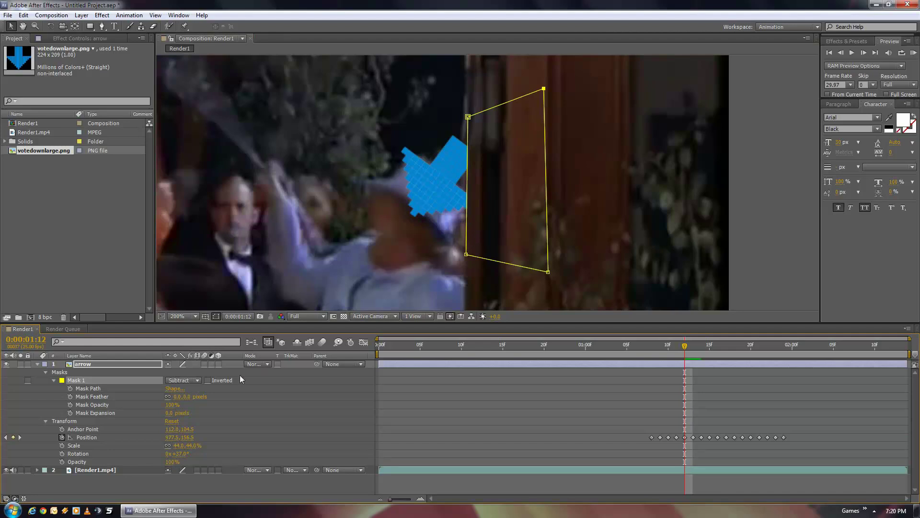
{"action": "left_click", "coordinate": [70, 388]}
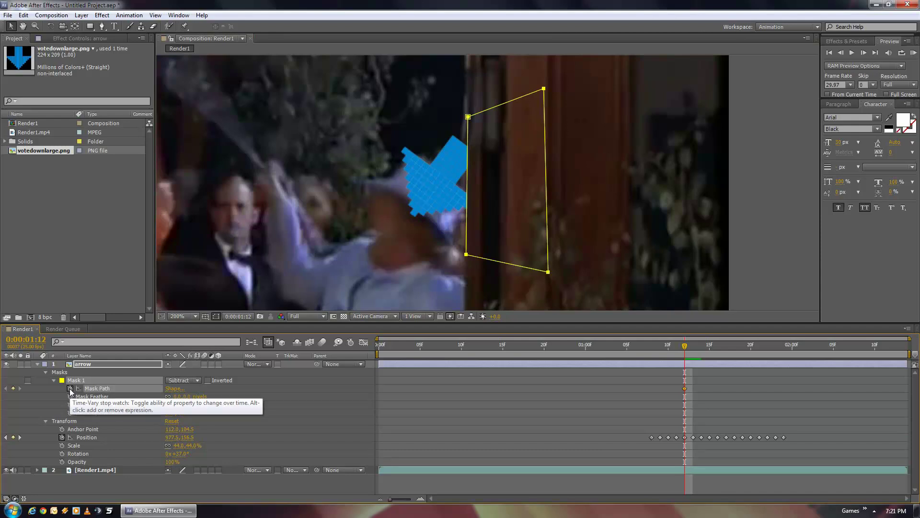
{"action": "key", "text": "Page_Down"}
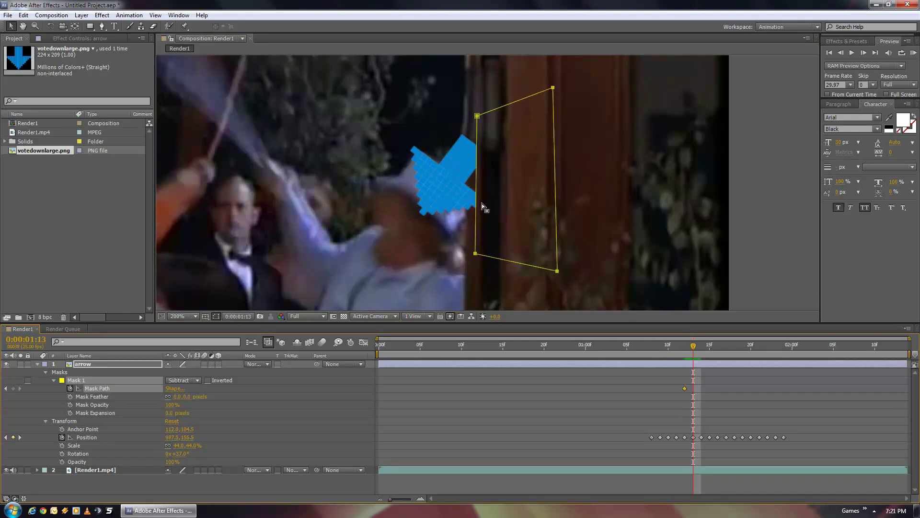
{"action": "left_click_drag", "start_coordinate": [476, 255], "coordinate": [469, 262]}
Keyframe the mask path against the door frame's edge on each frame from 0:00:01:14 to 0:00:01:18.
{"action": "key", "text": "Page_Down"}
{"action": "key", "text": "Page_Down"}
{"action": "key", "text": "Page_Down"}
{"action": "key", "text": "Page_Down"}
{"action": "key", "text": "Page_Down"}
Step back and forth through the frames between 0:00:01:12 and 0:00:01:20, checking the mask's alignment with the door edge.
{"action": "key", "text": "Page_Up"}
{"action": "key", "text": "Page_Up"}
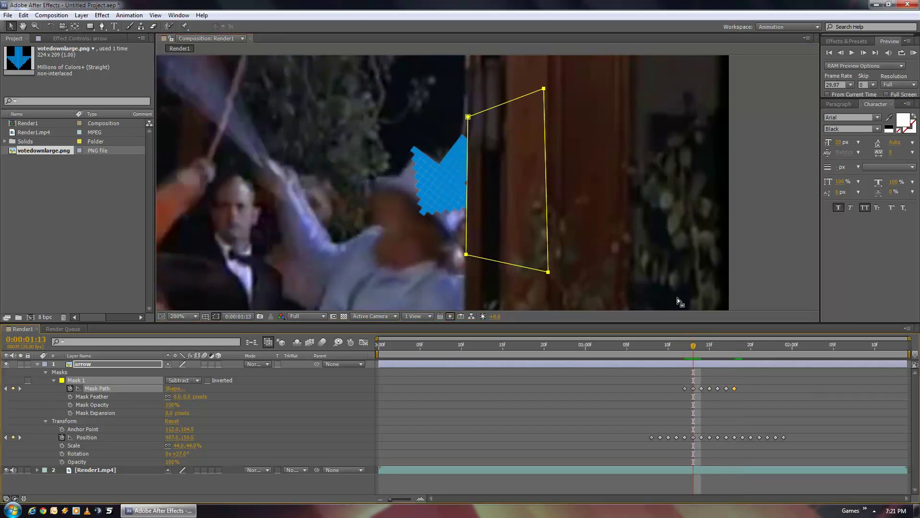
{"action": "key", "text": "Page_Up"}
{"action": "key", "text": "Page_Up"}
{"action": "key", "text": "Page_Up"}
{"action": "key", "text": "Page_Up"}
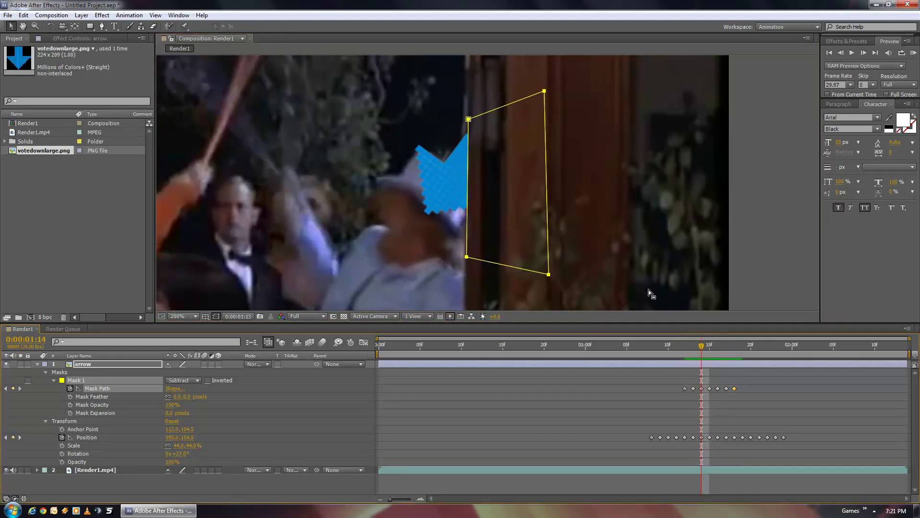
{"action": "key", "text": "Page_Down"}
{"action": "key", "text": "Page_Down"}
{"action": "key", "text": "Page_Down"}
{"action": "key", "text": "Page_Down"}
{"action": "key", "text": "Page_Down"}
{"action": "key", "text": "Page_Down"}
{"action": "key", "text": "Page_Down"}
{"action": "key", "text": "Page_Down"}
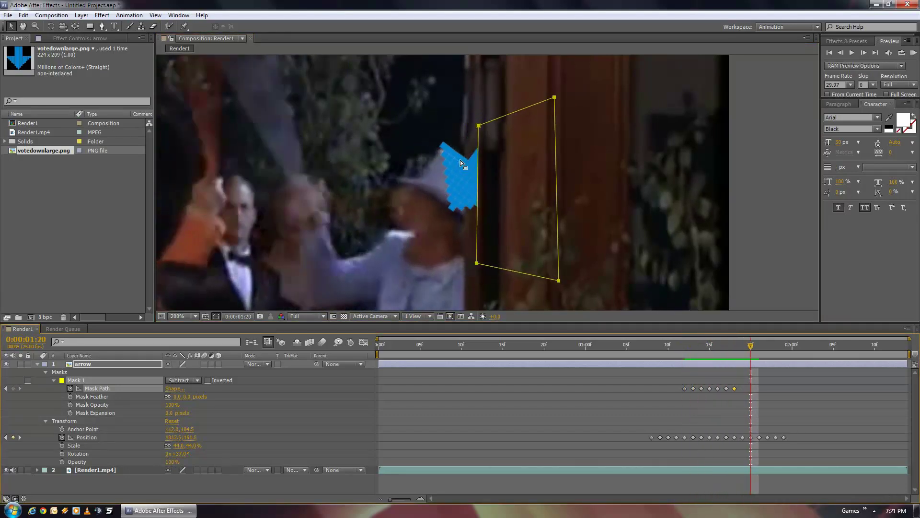
{"action": "key", "text": "Page_Up"}
{"action": "key", "text": "Page_Up"}
{"action": "key", "text": "Page_Up"}
{"action": "key", "text": "Page_Up"}
{"action": "key", "text": "Page_Up"}
{"action": "key", "text": "Page_Up"}
{"action": "key", "text": "Page_Up"}
{"action": "key", "text": "Page_Up"}
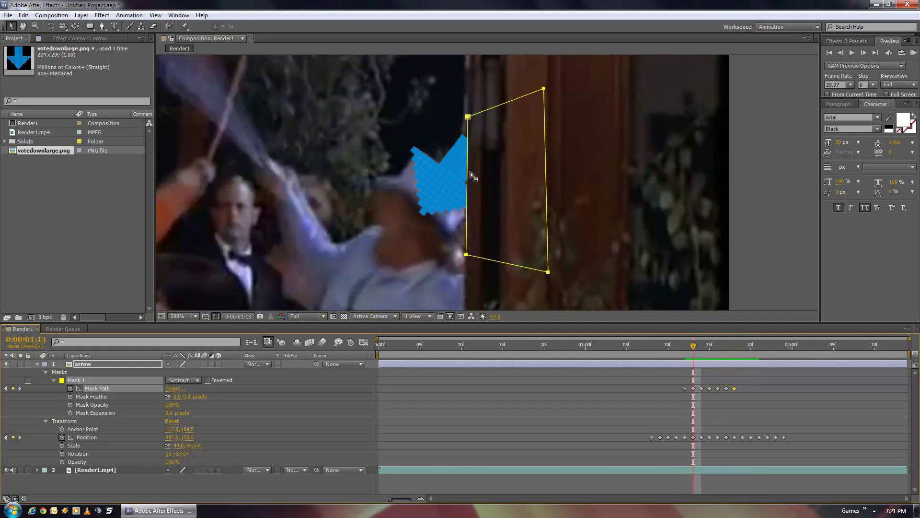
{"action": "key", "text": "Page_Down"}
{"action": "key", "text": "Page_Down"}
{"action": "key", "text": "Page_Down"}
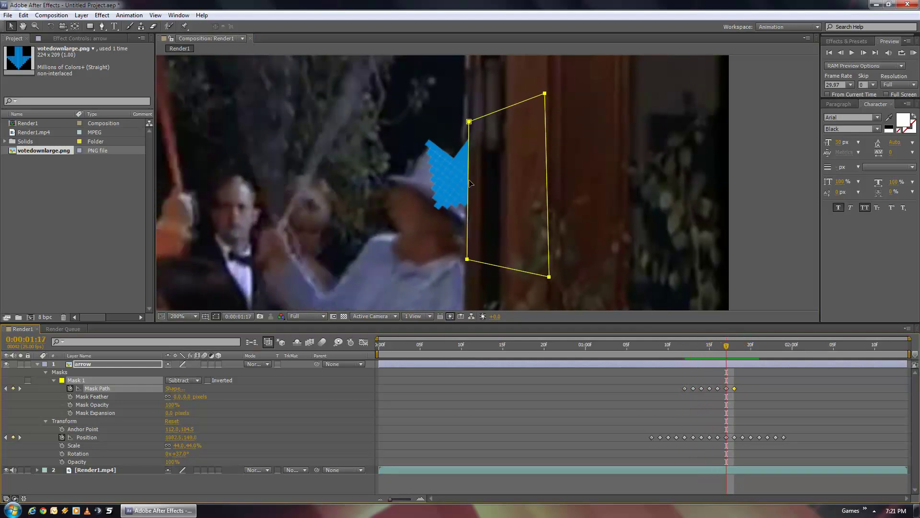
{"action": "key", "text": "Page_Up"}
{"action": "key", "text": "Page_Up"}
{"action": "key", "text": "Page_Up"}
{"action": "key", "text": "Page_Down"}
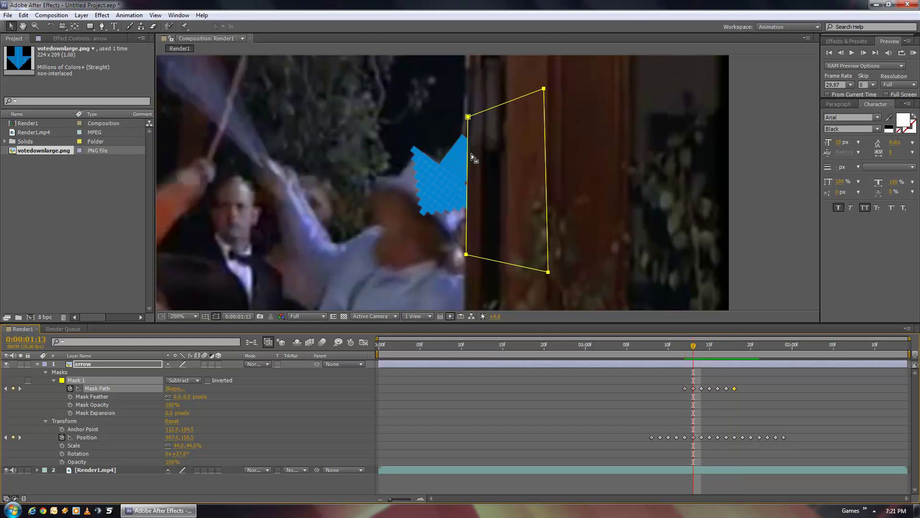
{"action": "key", "text": "Page_Down"}
{"action": "key", "text": "Page_Down"}
{"action": "key", "text": "Page_Down"}
{"action": "key", "text": "Page_Down"}
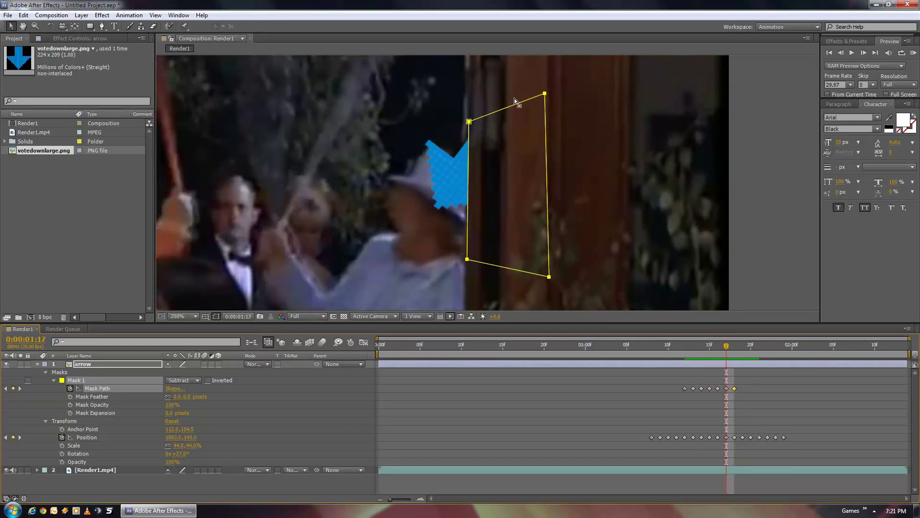
Move the mask onto the door frame's edge at 0:00:01:11 and 0:00:01:10, adding a Mask Path keyframe on each.
{"action": "key", "text": "Page_Up"}
{"action": "key", "text": "Page_Up"}
{"action": "key", "text": "Page_Up"}
{"action": "key", "text": "Page_Up"}
{"action": "key", "text": "Page_Up"}
{"action": "key", "text": "Page_Up"}
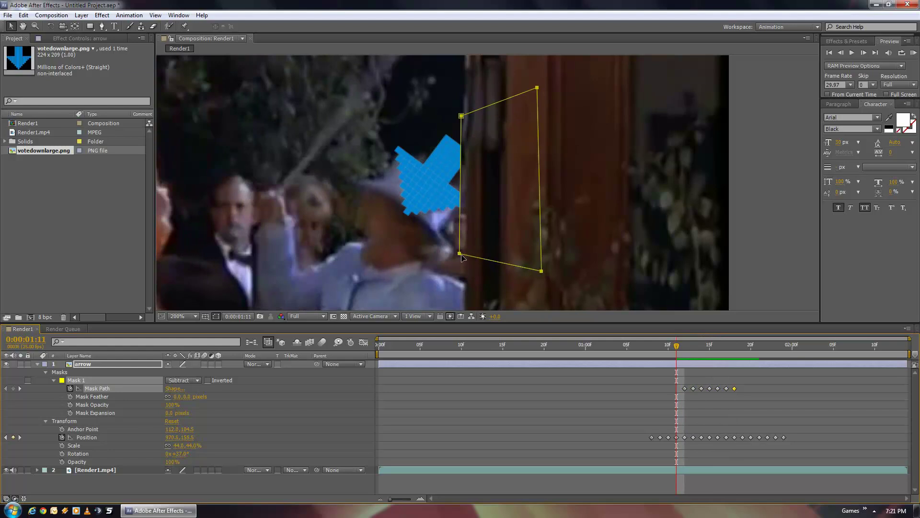
{"action": "left_click_drag", "start_coordinate": [460, 257], "coordinate": [474, 260]}
{"action": "key", "text": "Page_Up"}
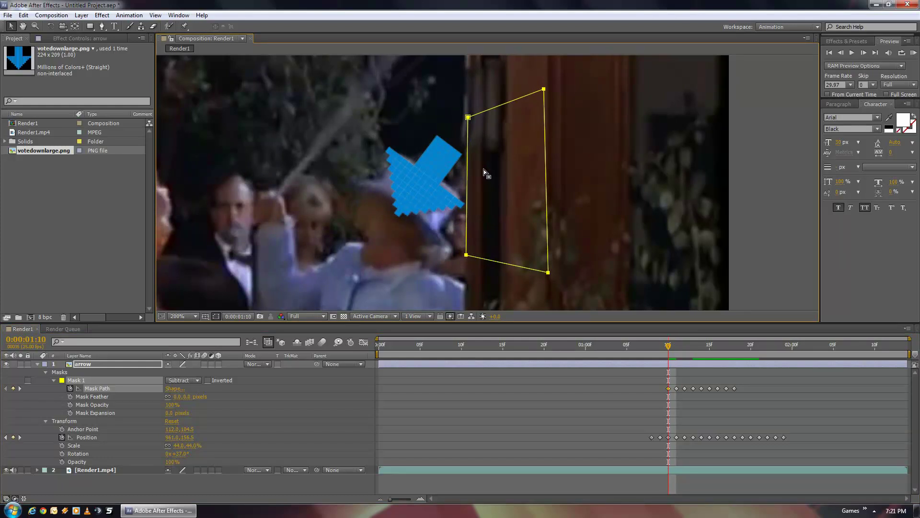
Review the frames from 0:00:01:09 to 0:00:01:14 and inspect the arrow's tip near the mask edge at 0:00:01:10 up close.
{"action": "key", "text": "Page_Down"}
{"action": "key", "text": "Page_Down"}
{"action": "key", "text": "Page_Down"}
{"action": "key", "text": "Page_Down"}
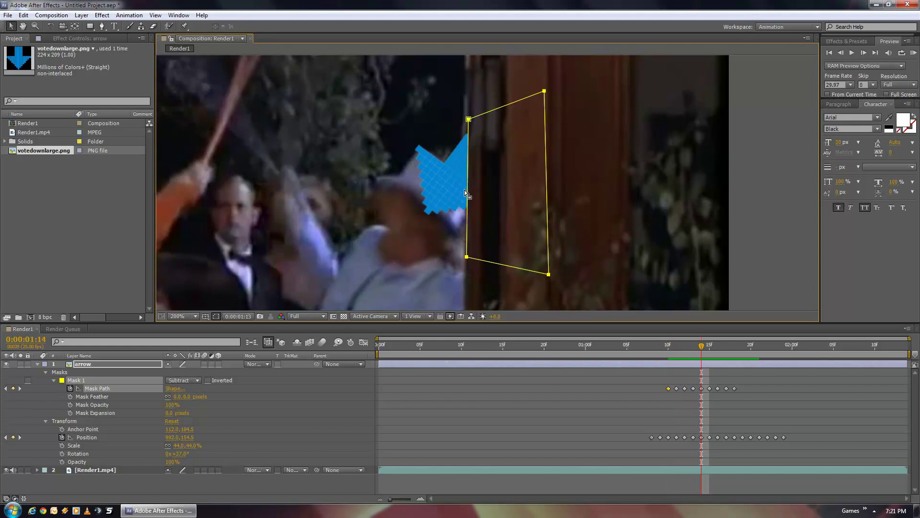
{"action": "key", "text": "Page_Up"}
{"action": "key", "text": "Page_Up"}
{"action": "key", "text": "Page_Up"}
{"action": "key", "text": "Page_Up"}
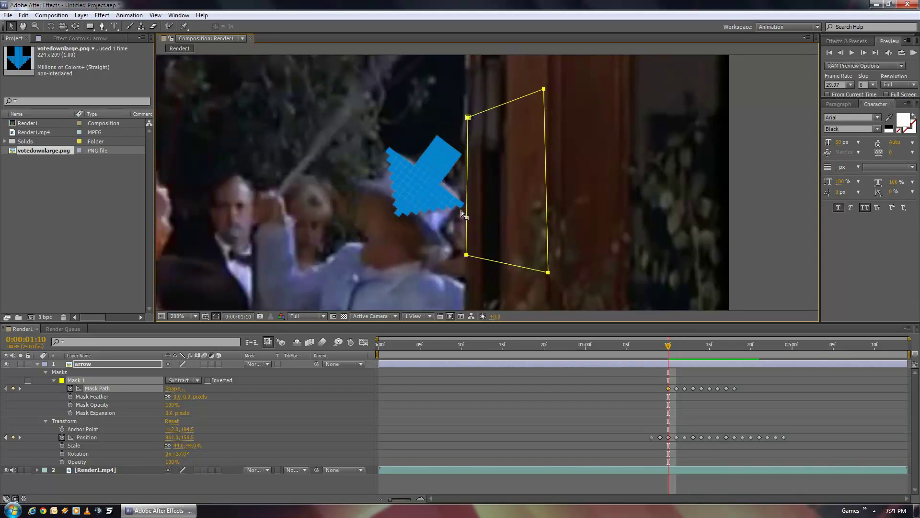
{"action": "key", "text": "Page_Up"}
{"action": "key", "text": "Page_Down"}
{"action": "key", "text": "Page_Up"}
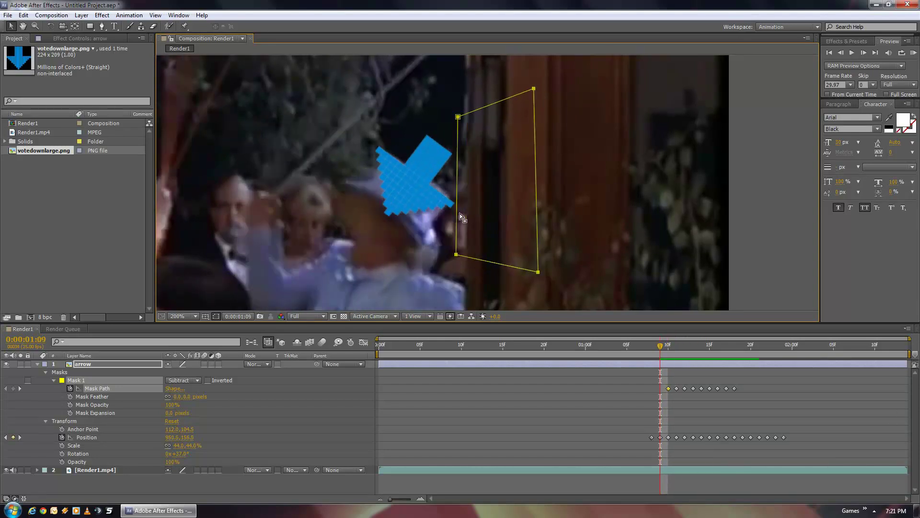
{"action": "key", "text": "Page_Down"}
{"action": "scroll", "coordinate": [460, 215], "scroll_direction": "up", "scroll_amount": 2}
{"action": "key", "text": "h"}
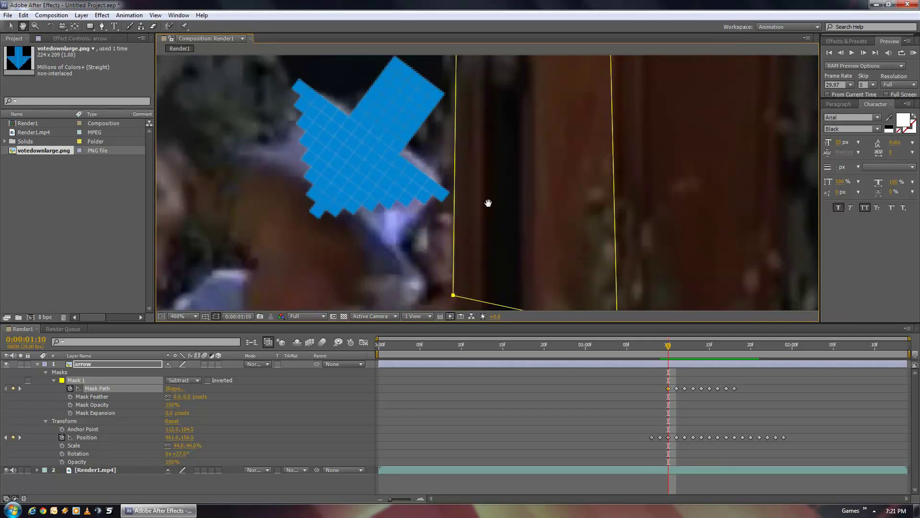
{"action": "key", "text": "v"}
{"action": "scroll", "coordinate": [488, 203], "scroll_direction": "down", "scroll_amount": 2}
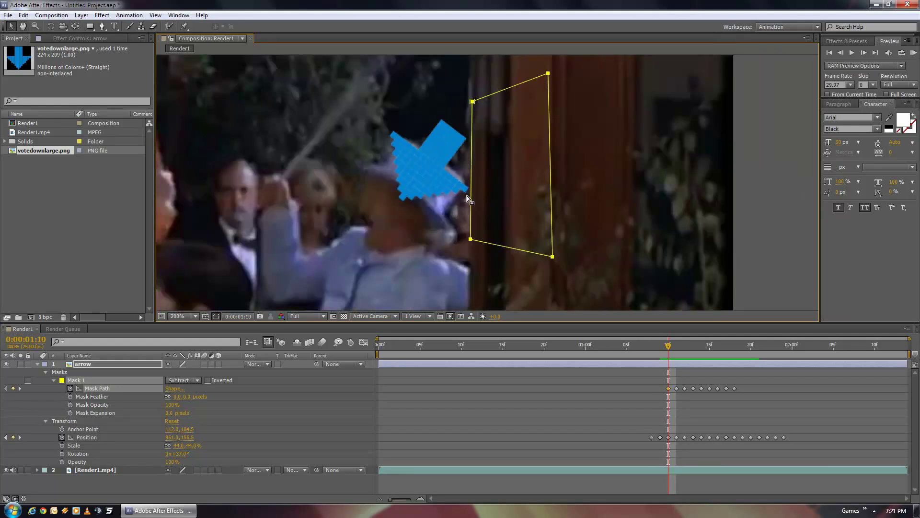
Start keyframing Mask 1's Mask Expansion at 0:00:01:11 and open the expansion value for editing at 0:00:01:10.
{"action": "key", "text": "Page_Down"}
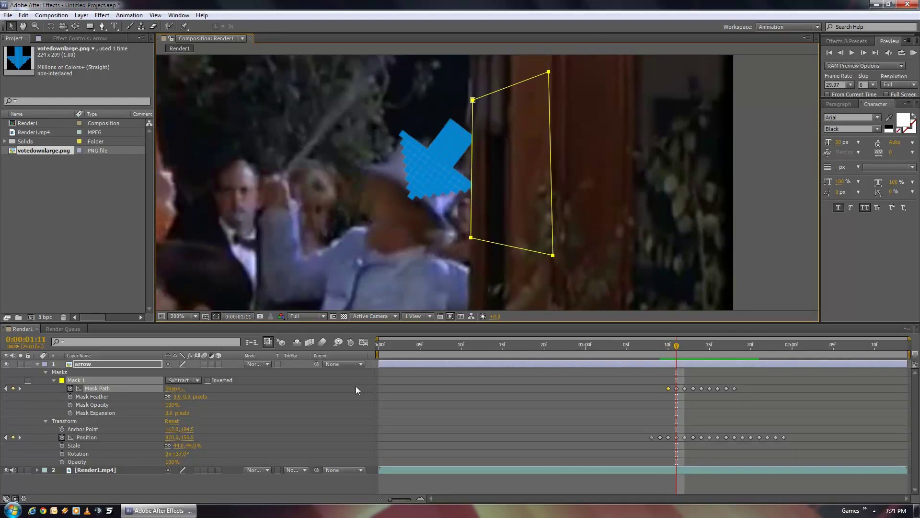
{"action": "left_click", "coordinate": [69, 413]}
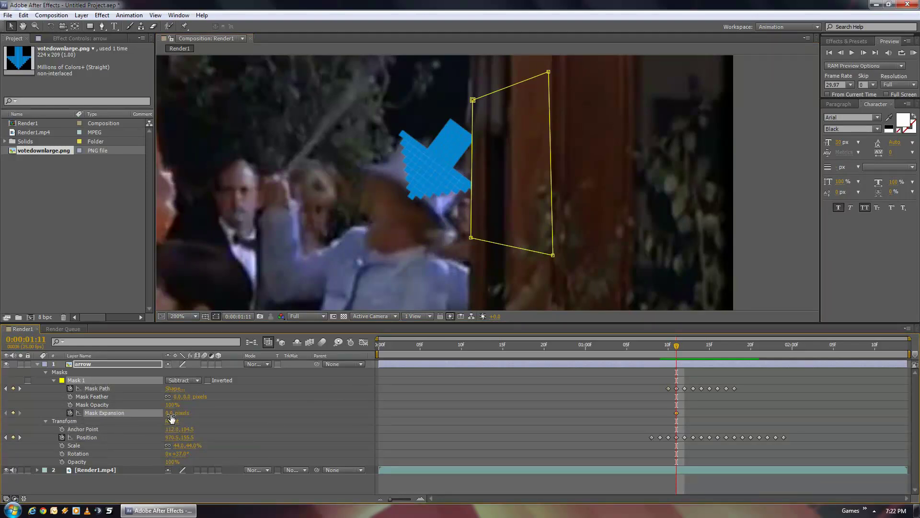
{"action": "key", "text": "Page_Up"}
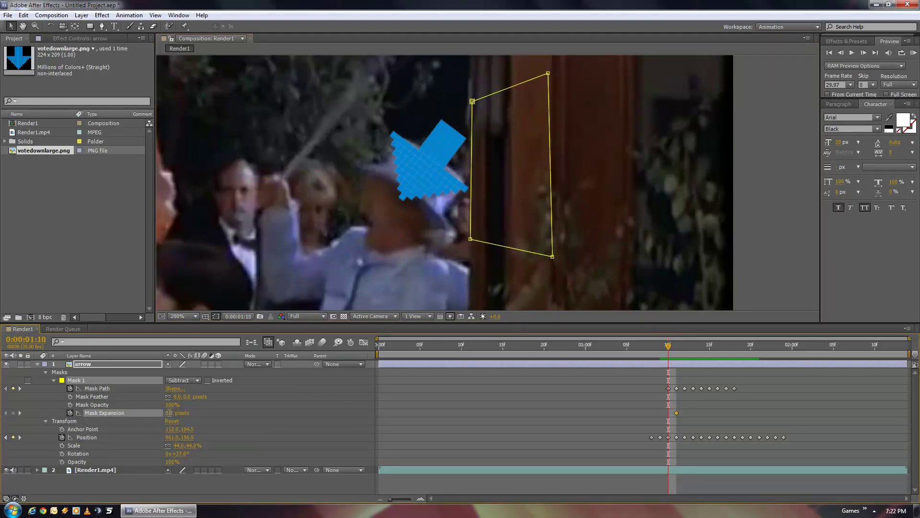
{"action": "left_click", "coordinate": [171, 416]}
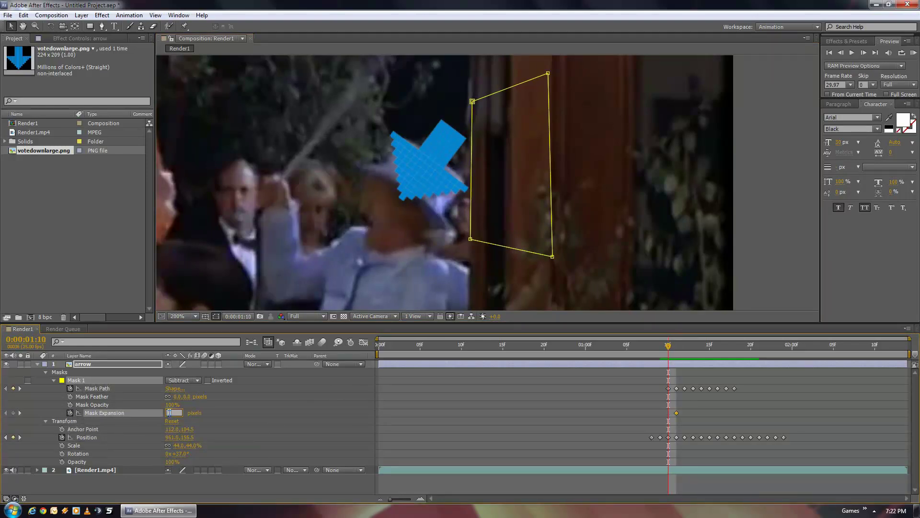
Move the whole mask left over the arrow's right side at 0:00:01:10 and compare the frame with 0:00:01:11.
{"action": "left_click", "coordinate": [470, 239]}
{"action": "left_click_drag", "start_coordinate": [470, 239], "coordinate": [451, 239]}
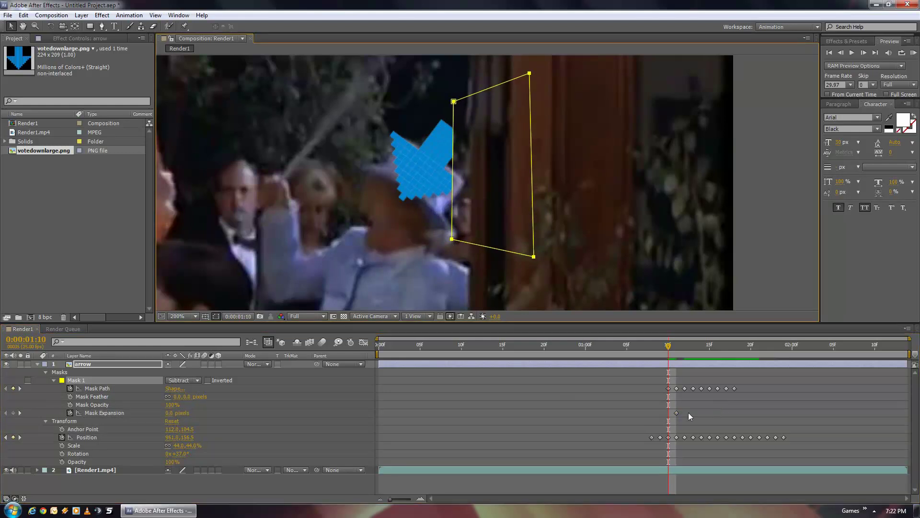
{"action": "key", "text": "Page_Down"}
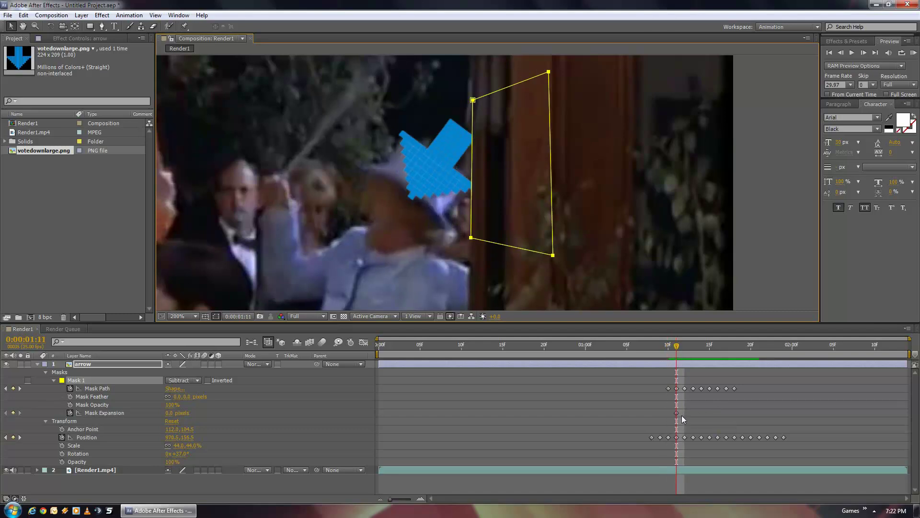
{"action": "key", "text": "Page_Up"}
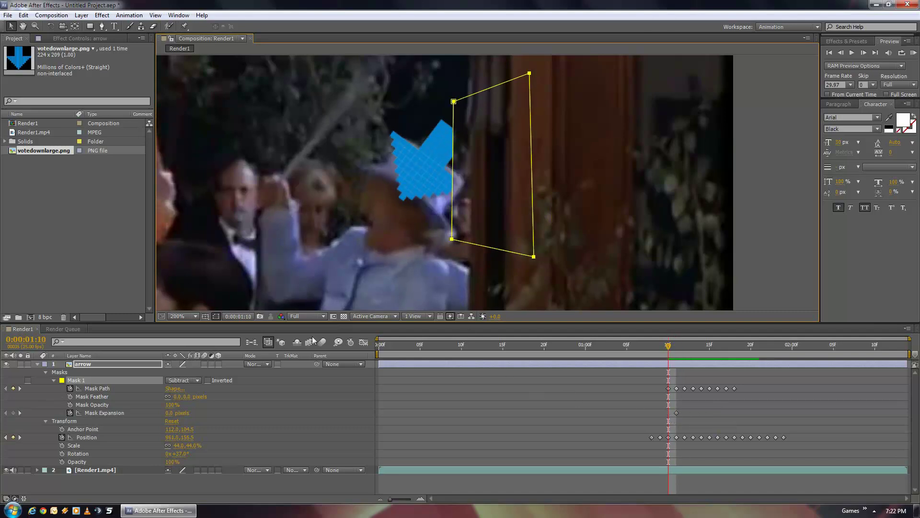
Set Mask Expansion to -500 pixels at 0:00:01:10 and compare the frame with 0:00:01:11.
{"action": "left_click", "coordinate": [171, 413]}
{"action": "type", "text": "600"}
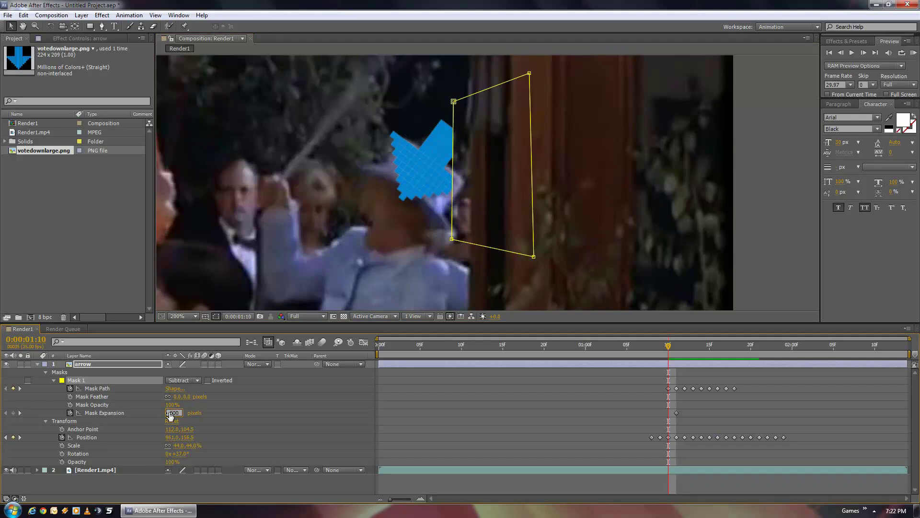
{"action": "key", "text": "Return"}
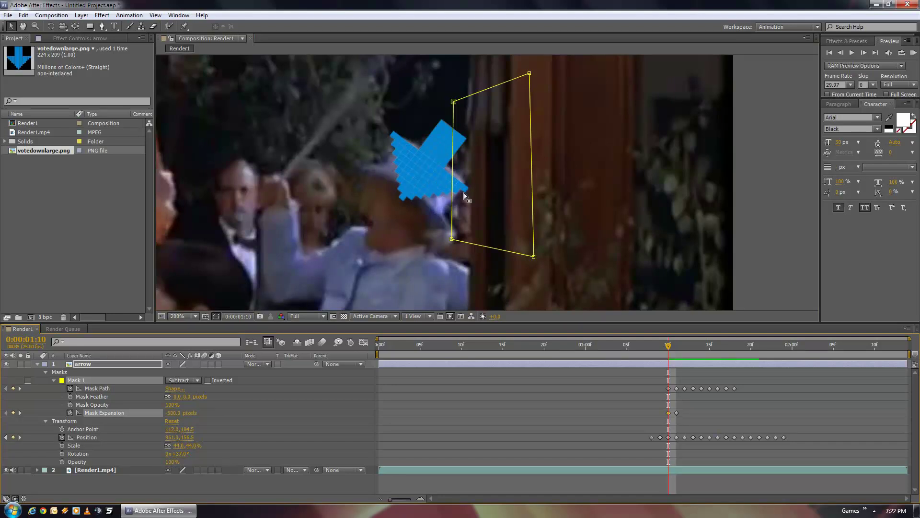
{"action": "key", "text": "Page_Down"}
{"action": "key", "text": "Page_Up"}
{"action": "key", "text": "Page_Down"}
Shift the mask's two left corner points slightly left at 0:00:01:11 and compare the frame with 0:00:01:10.
{"action": "left_click", "coordinate": [471, 239]}
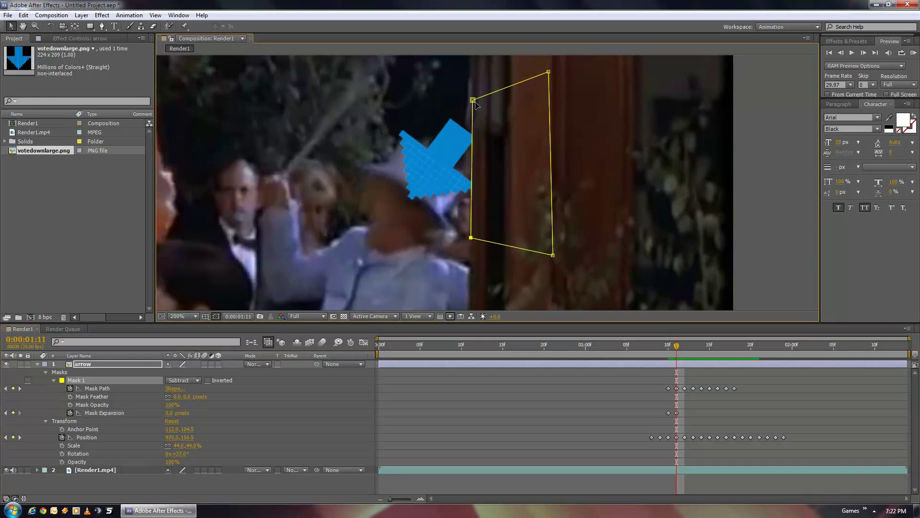
{"action": "left_click_drag", "start_coordinate": [473, 101], "coordinate": [468, 101]}
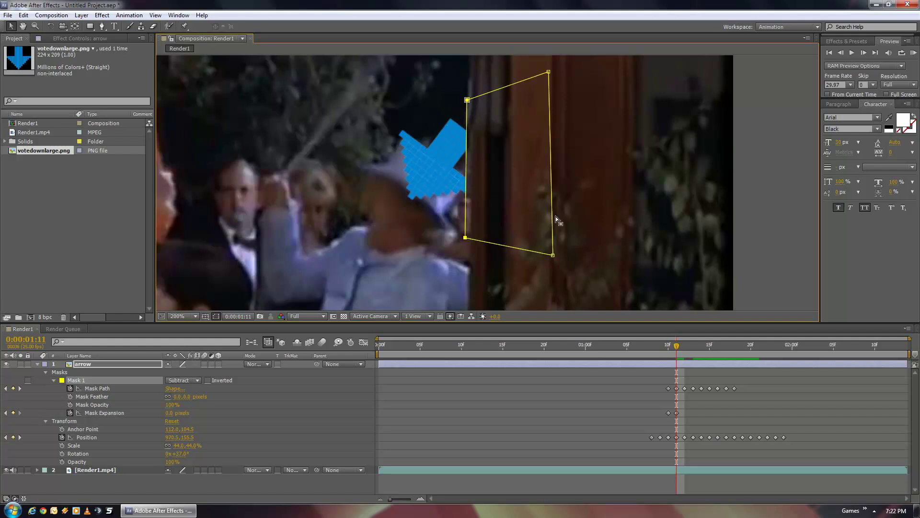
{"action": "key", "text": "Page_Up"}
{"action": "key", "text": "Page_Down"}
{"action": "key", "text": "Page_Up"}
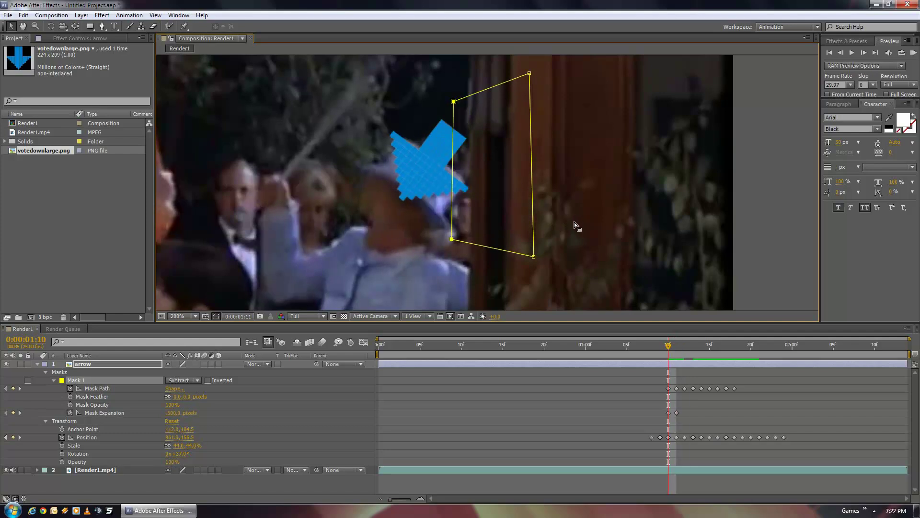
{"action": "key", "text": "Page_Down"}
{"action": "key", "text": "Page_Up"}
Make the Mask Expansion keyframe at 0:00:01:11 a hold keyframe and add a negative Mask Expansion keyframe at 0:00:01:16.
{"action": "key", "text": "Page_Down"}
{"action": "key", "text": "Page_Down"}
{"action": "key", "text": "Page_Down"}
{"action": "key", "text": "Page_Down"}
{"action": "key", "text": "Page_Down"}
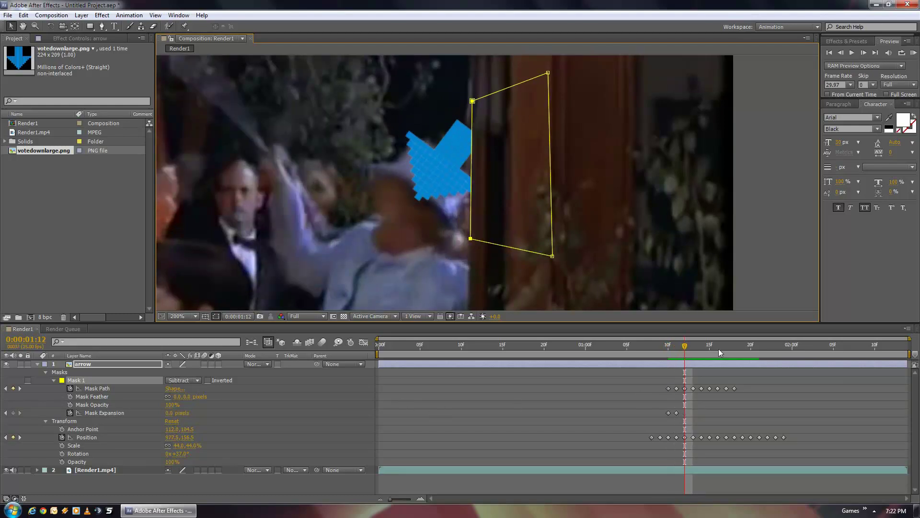
{"action": "key", "text": "Page_Down"}
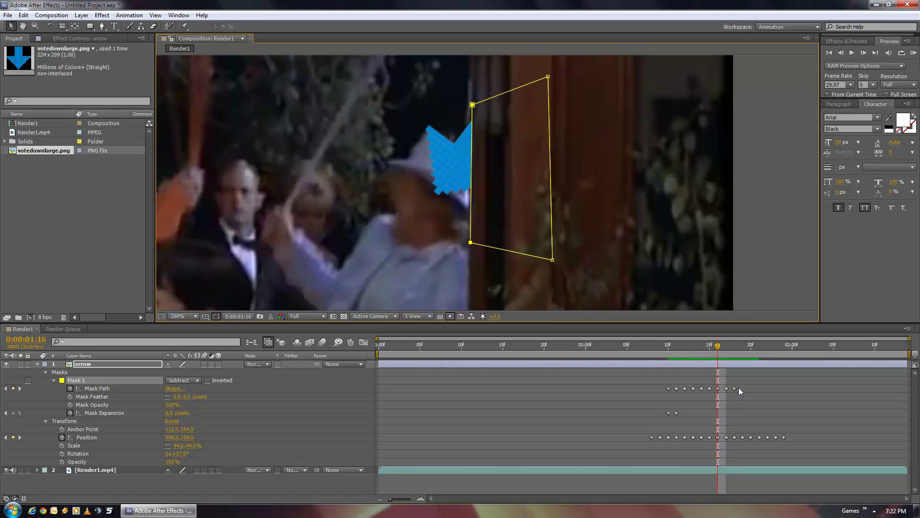
{"action": "right_click", "coordinate": [674, 415]}
{"action": "right_click", "coordinate": [676, 413]}
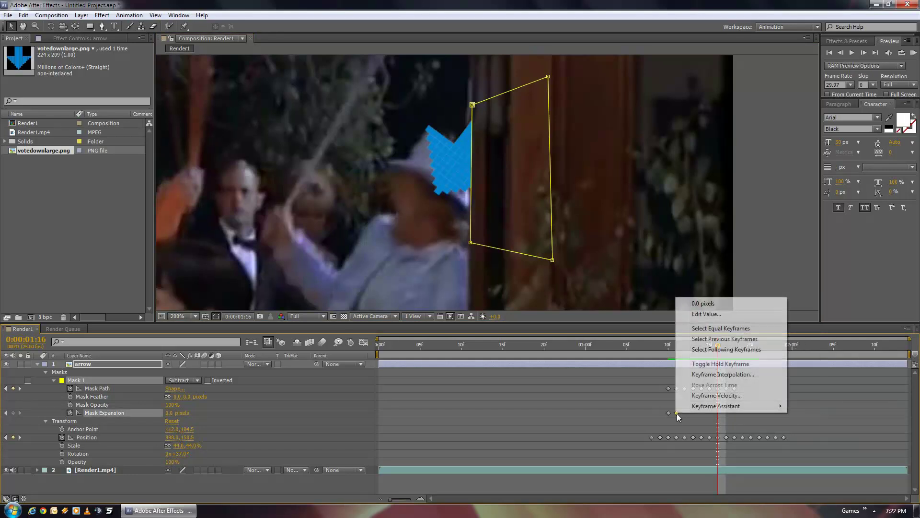
{"action": "left_click", "coordinate": [708, 364]}
{"action": "type", "text": "-5"}
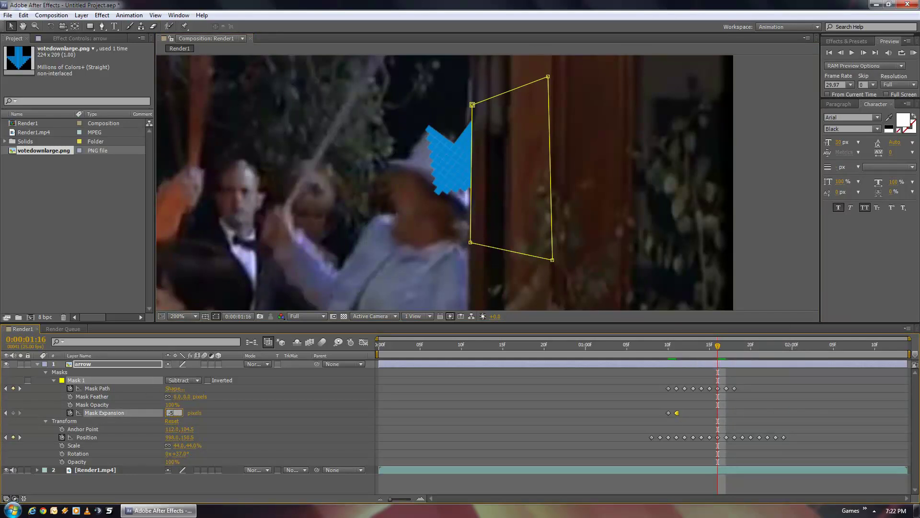
{"action": "key", "text": "Return"}
Review the frames back from 0:00:01:16 and inspect the arrow's masked edge up close at 0:00:01:11.
{"action": "key", "text": "Page_Up"}
{"action": "key", "text": "Page_Up"}
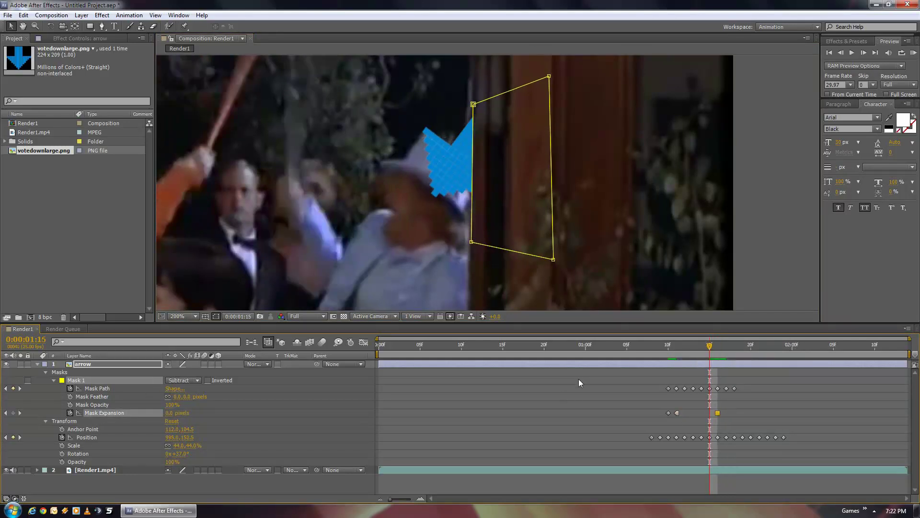
{"action": "key", "text": "Page_Up"}
{"action": "key", "text": "Page_Up"}
{"action": "key", "text": "Page_Up"}
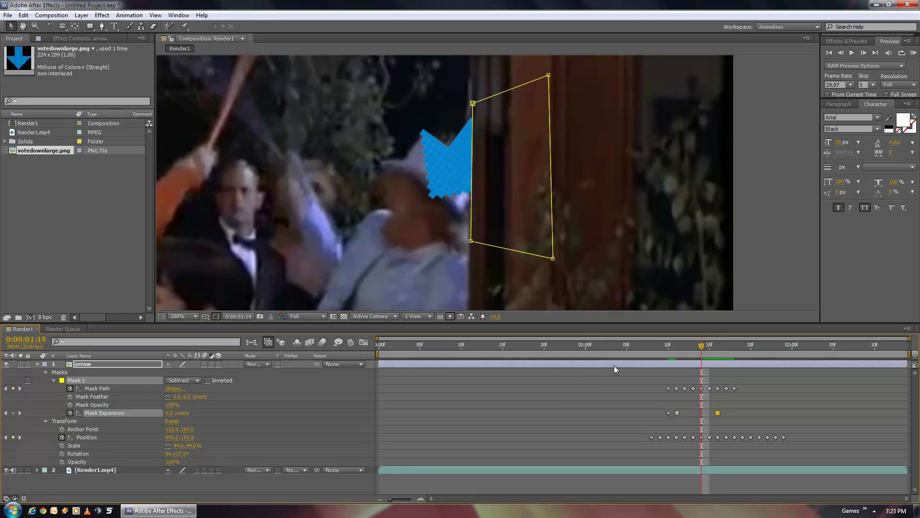
{"action": "left_click_drag", "start_coordinate": [635, 338], "coordinate": [668, 345]}
{"action": "key", "text": "Page_Down"}
{"action": "scroll", "coordinate": [460, 185], "scroll_direction": "up", "scroll_amount": 4}
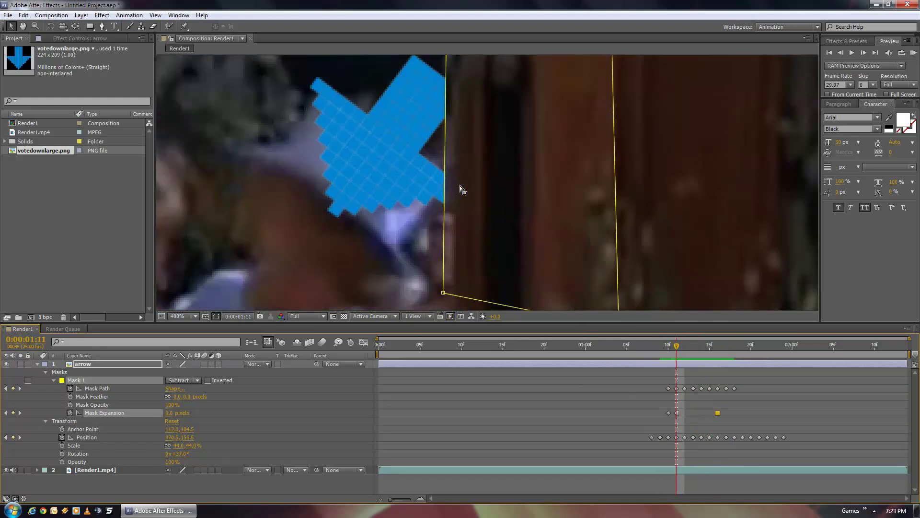
{"action": "scroll", "coordinate": [455, 188], "scroll_direction": "up", "scroll_amount": 2}
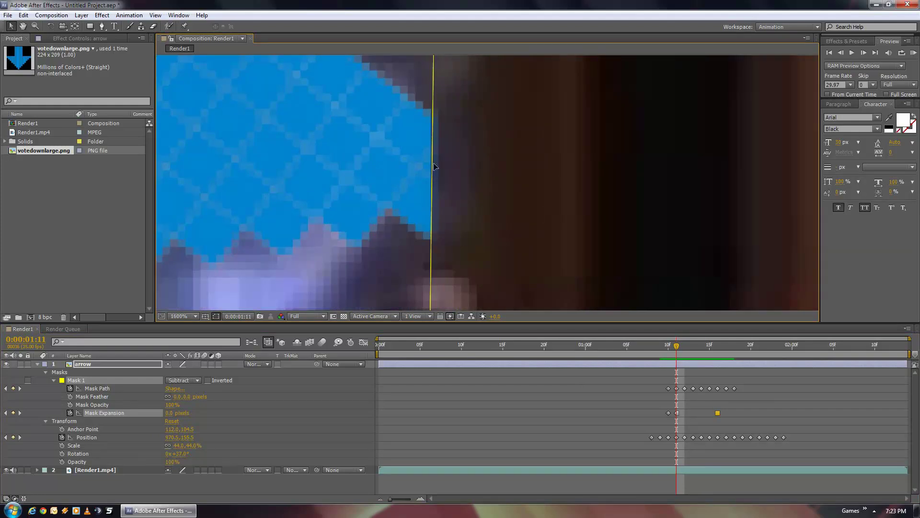
{"action": "scroll", "coordinate": [441, 165], "scroll_direction": "down", "scroll_amount": 6}
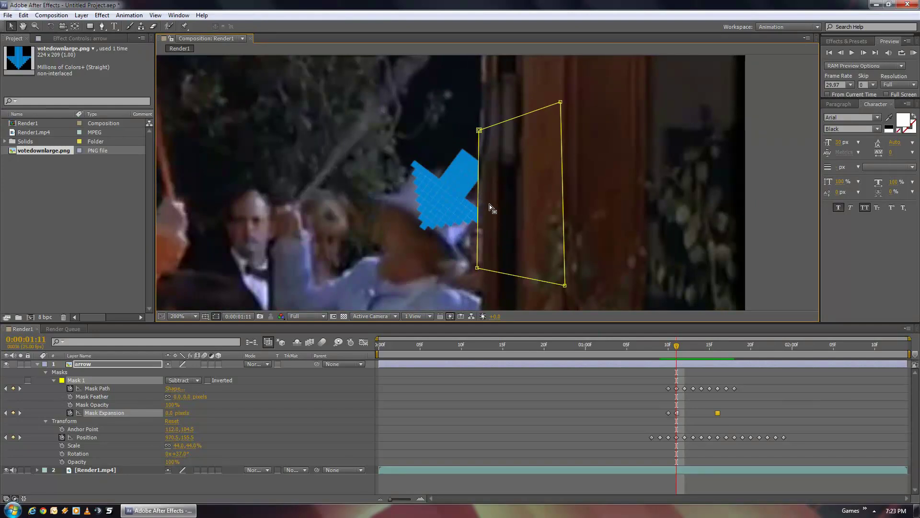
Try Mask Feather values of 10 and 50 pixels on the arrow's mask at 0:00:01:11.
{"action": "left_click_drag", "start_coordinate": [499, 211], "coordinate": [460, 207]}
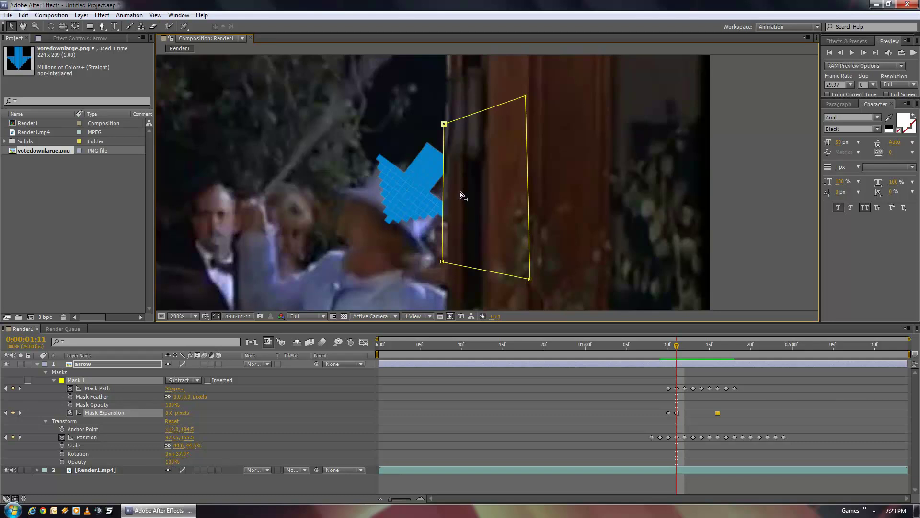
{"action": "scroll", "coordinate": [460, 191], "scroll_direction": "up", "scroll_amount": 4}
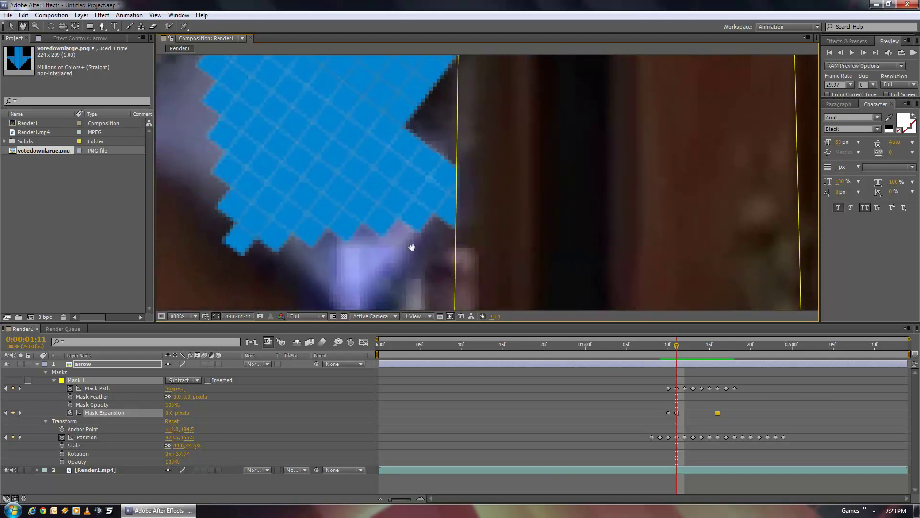
{"action": "key", "text": "v"}
{"action": "left_click", "coordinate": [177, 397]}
{"action": "type", "text": "10"}
{"action": "key", "text": "Return"}
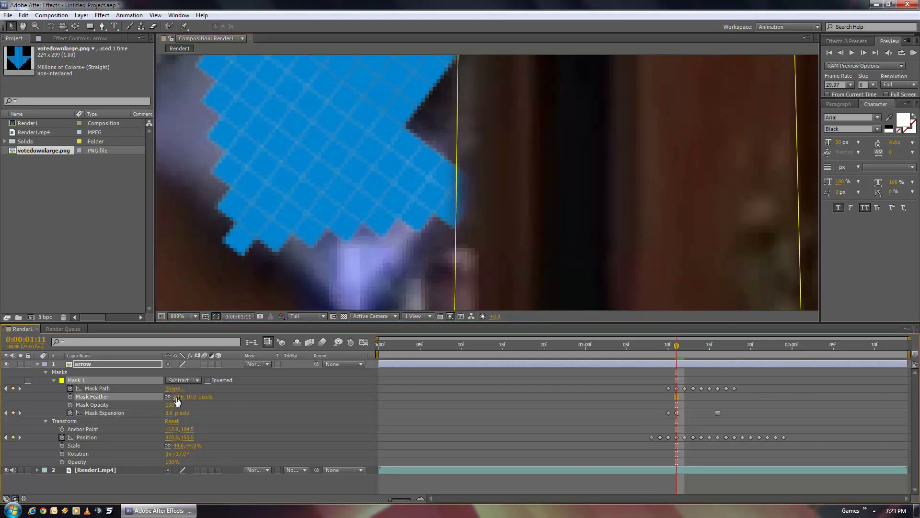
{"action": "left_click", "coordinate": [177, 398]}
{"action": "type", "text": "50"}
{"action": "key", "text": "Return"}
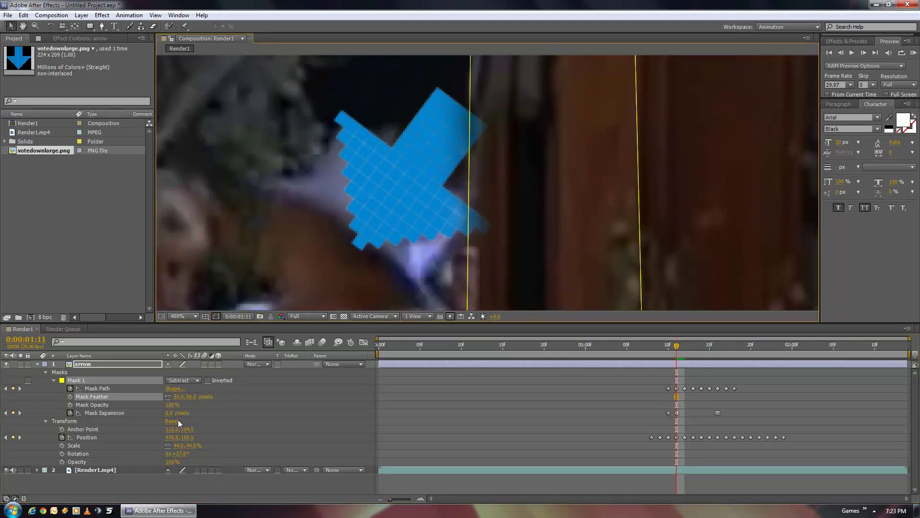
Set Mask Feather to 5 pixels and inspect the arrow's softened edge up close.
{"action": "left_click", "coordinate": [178, 397]}
{"action": "type", "text": "5"}
{"action": "key", "text": "Return"}
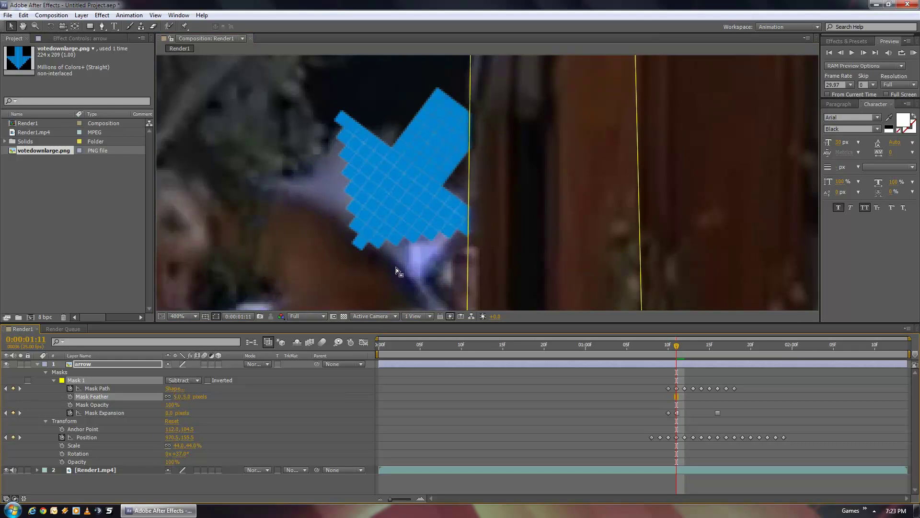
{"action": "key", "text": "period"}
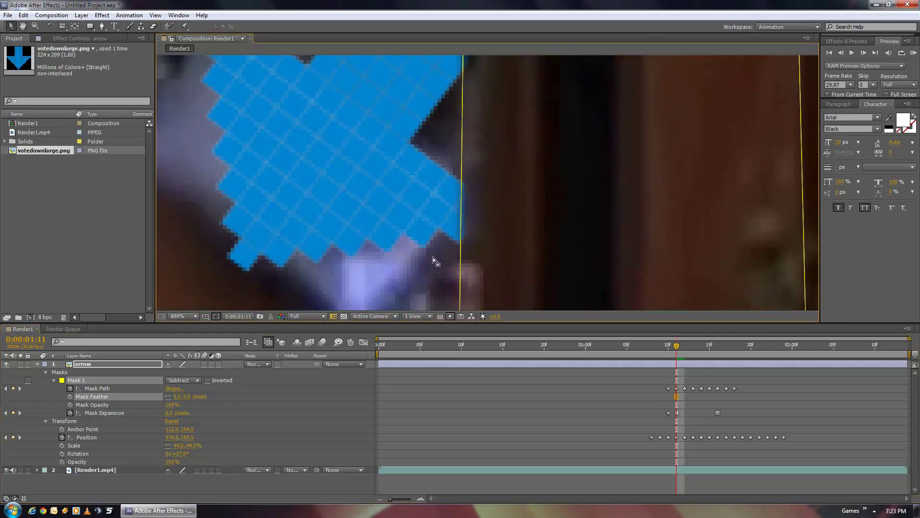
{"action": "key", "text": "period"}
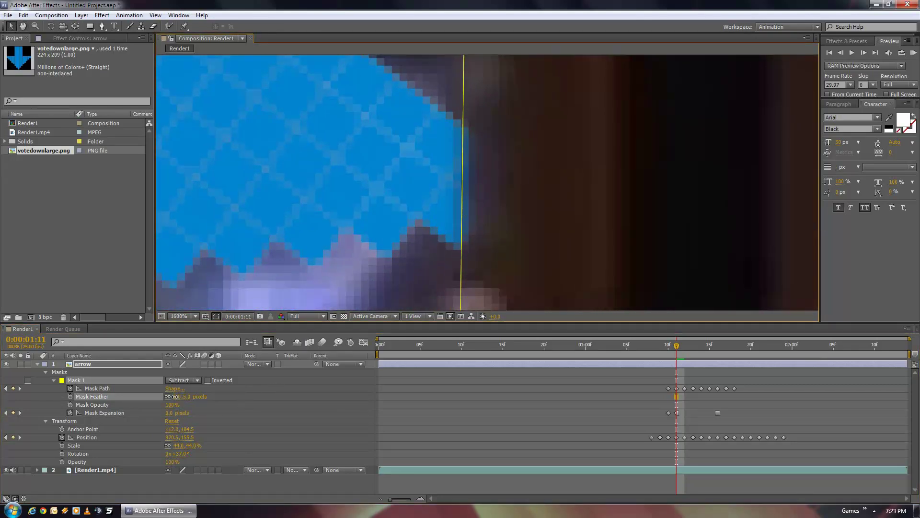
Set Mask Feather to 10 pixels and check the arrow's edge against the door frame from farther out.
{"action": "left_click", "coordinate": [177, 398]}
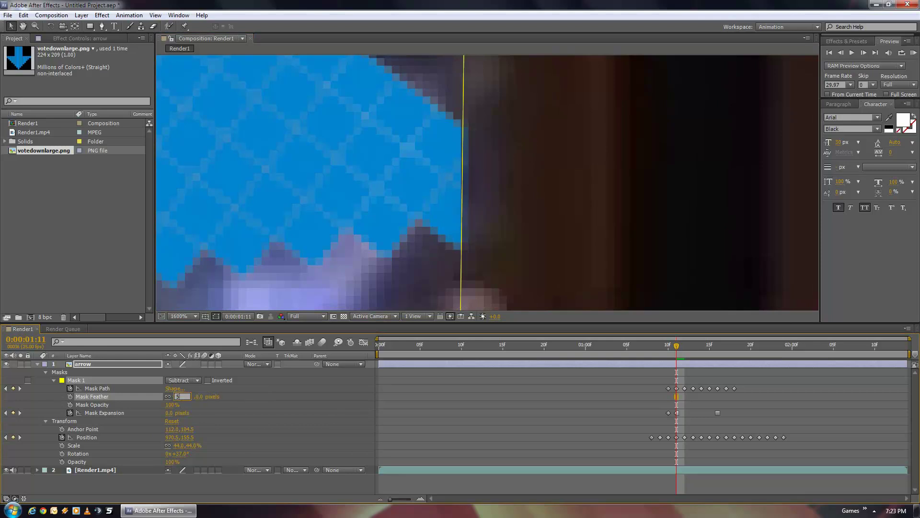
{"action": "key", "text": "Return"}
{"action": "left_click_drag", "start_coordinate": [178, 402], "coordinate": [181, 401]}
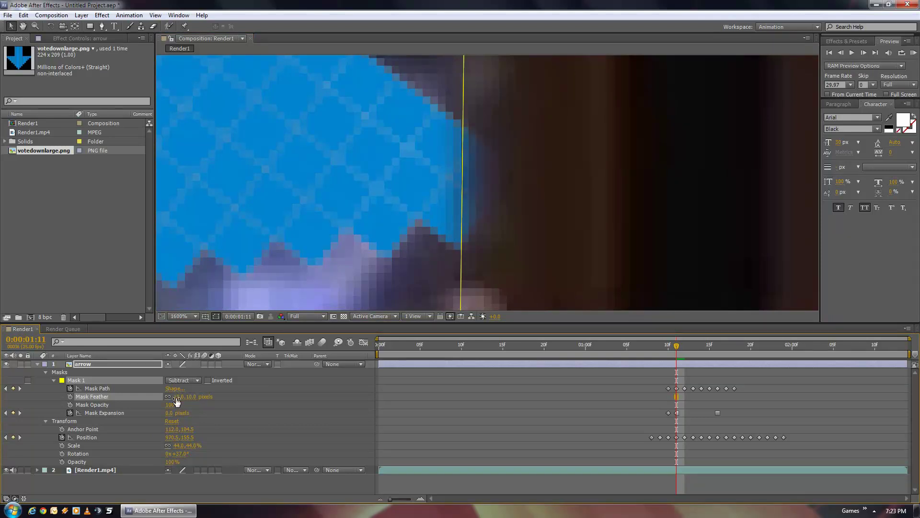
{"action": "key", "text": "comma"}
{"action": "key", "text": "comma"}
{"action": "key", "text": "space"}
{"action": "left_click_drag", "start_coordinate": [542, 154], "coordinate": [488, 233]}
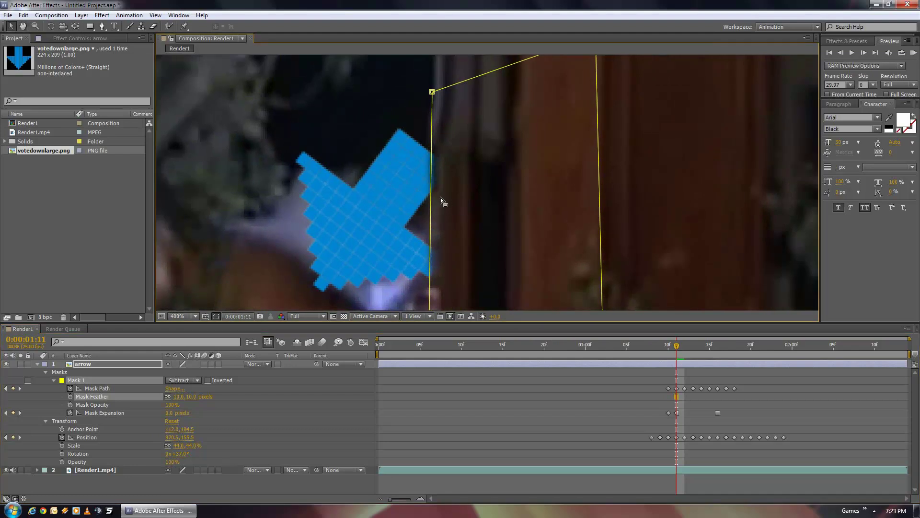
{"action": "key", "text": "comma"}
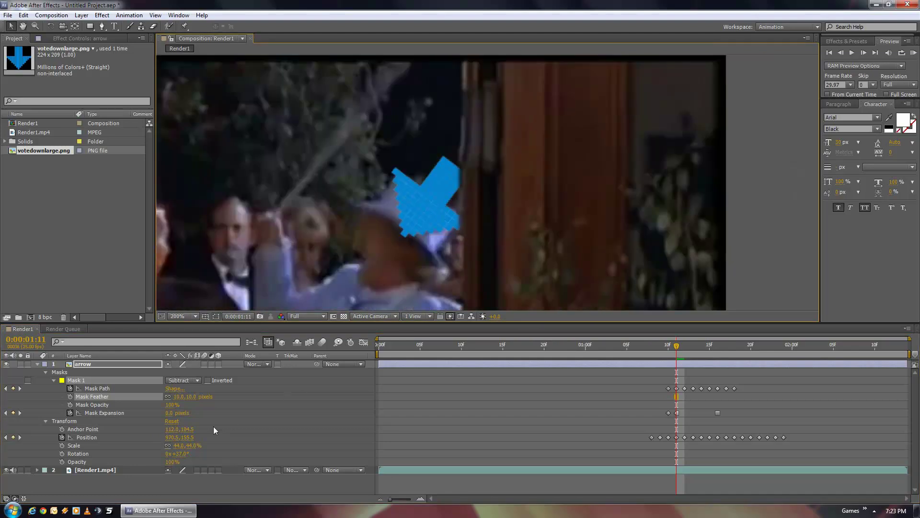
Compare Mask Feather values of 5 and 10 pixels at 0:00:01:11, keeping 5 pixels.
{"action": "left_click", "coordinate": [179, 397]}
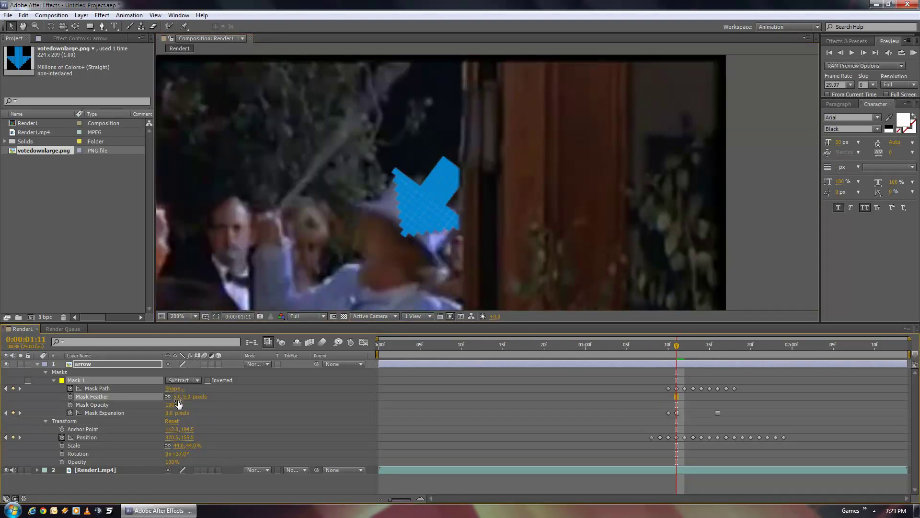
{"action": "type", "text": "5"}
{"action": "key", "text": "Return"}
{"action": "left_click", "coordinate": [177, 397]}
{"action": "type", "text": "5"}
{"action": "key", "text": "Return"}
{"action": "left_click", "coordinate": [178, 397]}
{"action": "type", "text": "10"}
{"action": "key", "text": "Return"}
{"action": "left_click", "coordinate": [176, 396]}
{"action": "type", "text": "5"}
{"action": "key", "text": "Return"}
Try a 10-pixel Mask Feather at 0:00:01:13 and return it to 5 pixels.
{"action": "left_click_drag", "start_coordinate": [682, 345], "coordinate": [693, 346]}
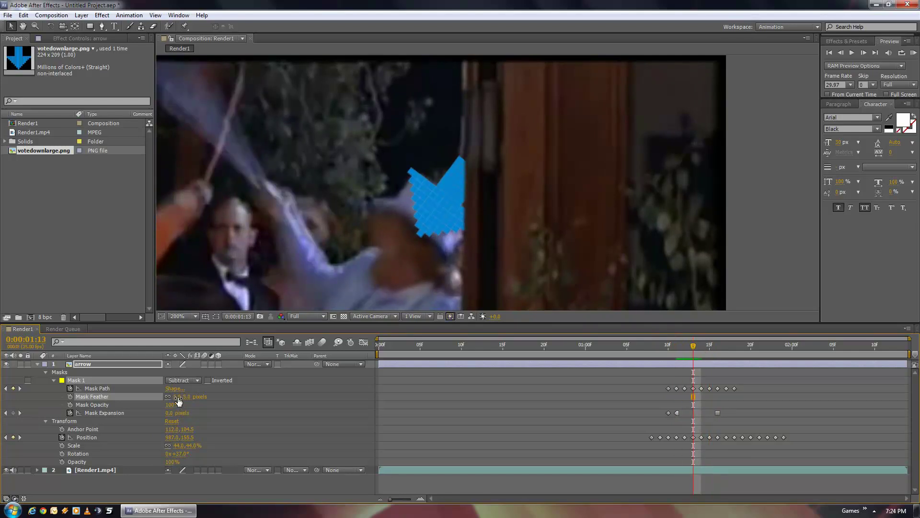
{"action": "left_click", "coordinate": [176, 397]}
{"action": "type", "text": "10"}
{"action": "key", "text": "Return"}
{"action": "left_click", "coordinate": [176, 397]}
{"action": "type", "text": "5"}
{"action": "key", "text": "Return"}
{"action": "scroll", "coordinate": [438, 252], "scroll_direction": "down", "scroll_amount": 1}
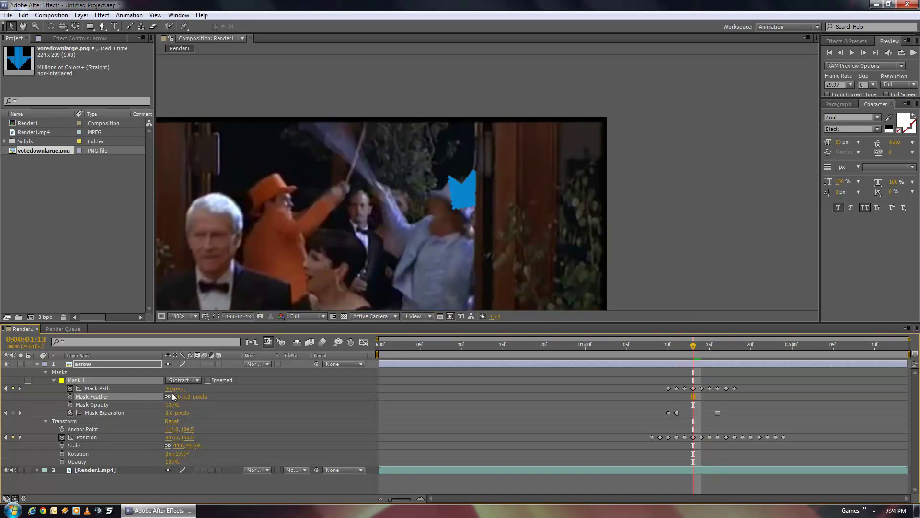
Try a Mask Feather of 0 pixels on Mask 1 and inspect the arrow's hard edge against the door frame.
{"action": "left_click", "coordinate": [189, 397]}
{"action": "type", "text": "0"}
{"action": "key", "text": "Return"}
{"action": "scroll", "coordinate": [479, 233], "scroll_direction": "up", "scroll_amount": 6}
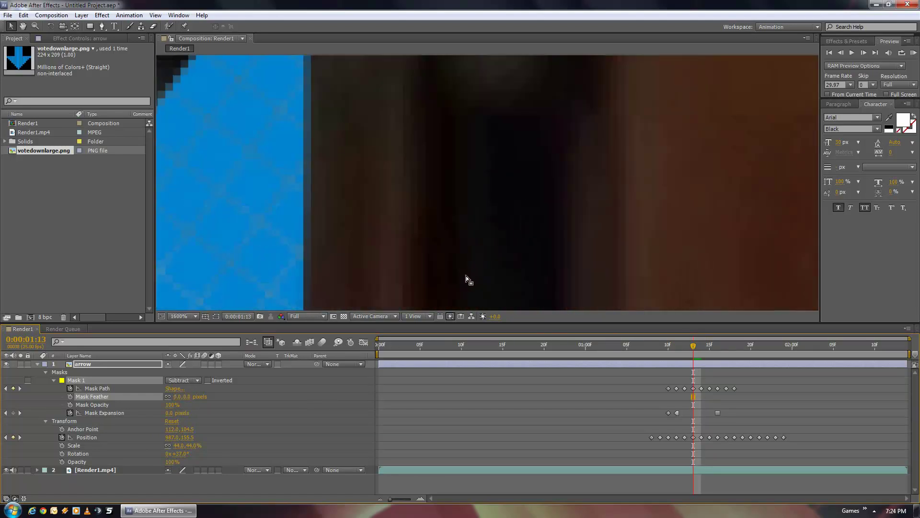
{"action": "left_click_drag", "start_coordinate": [509, 240], "coordinate": [467, 156]}
{"action": "left_click_drag", "start_coordinate": [463, 235], "coordinate": [466, 261]}
{"action": "scroll", "coordinate": [473, 212], "scroll_direction": "down", "scroll_amount": 1}
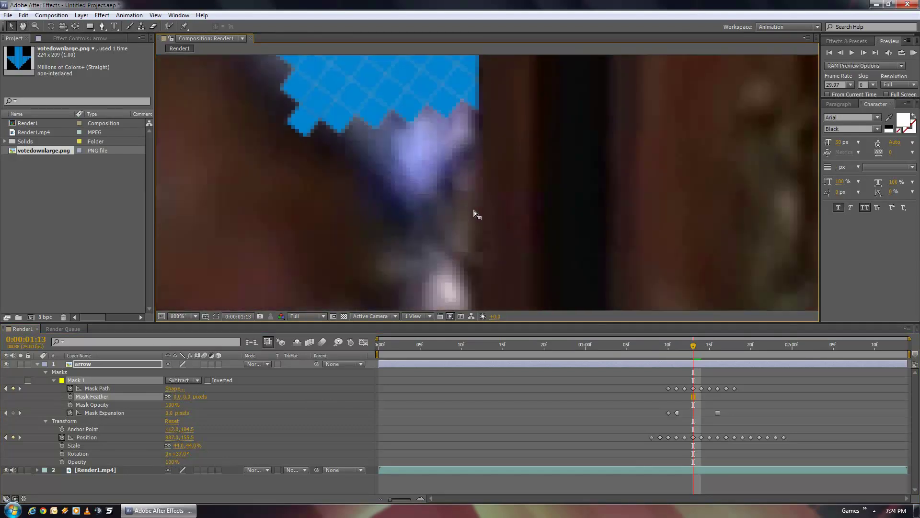
{"action": "scroll", "coordinate": [481, 256], "scroll_direction": "down", "scroll_amount": 1}
{"action": "scroll", "coordinate": [476, 183], "scroll_direction": "down", "scroll_amount": 1}
{"action": "left_click_drag", "start_coordinate": [508, 172], "coordinate": [435, 264]}
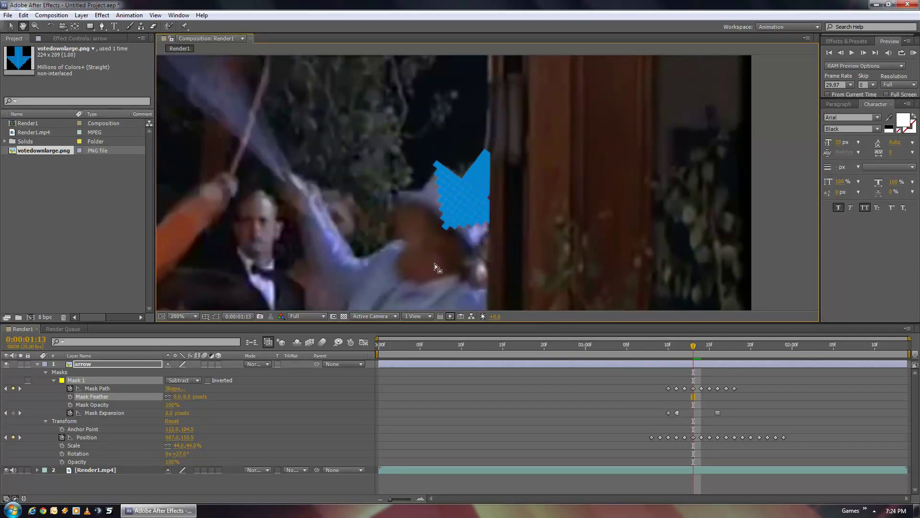
Restore a slight Mask Feather on Mask 1 and check the arrow's softened edge at the door frame.
{"action": "left_click_drag", "start_coordinate": [176, 396], "coordinate": [179, 397]}
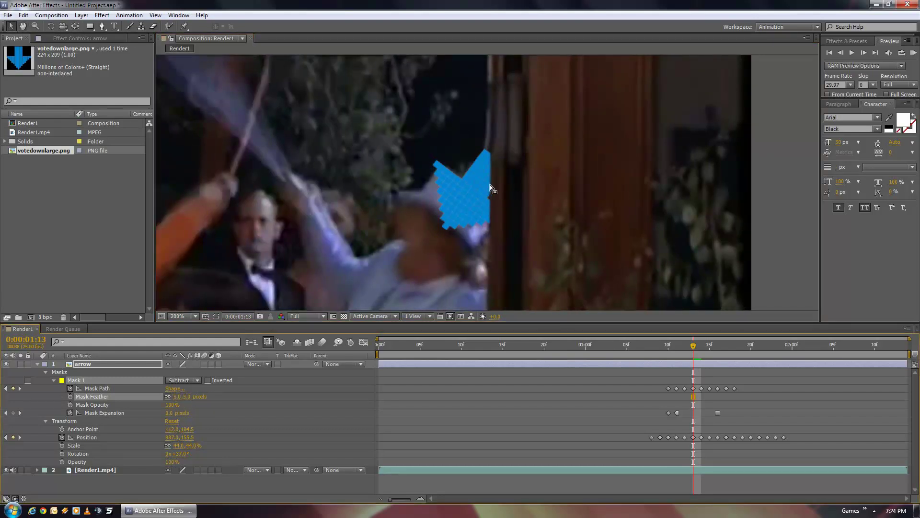
{"action": "scroll", "coordinate": [491, 182], "scroll_direction": "up", "scroll_amount": 1}
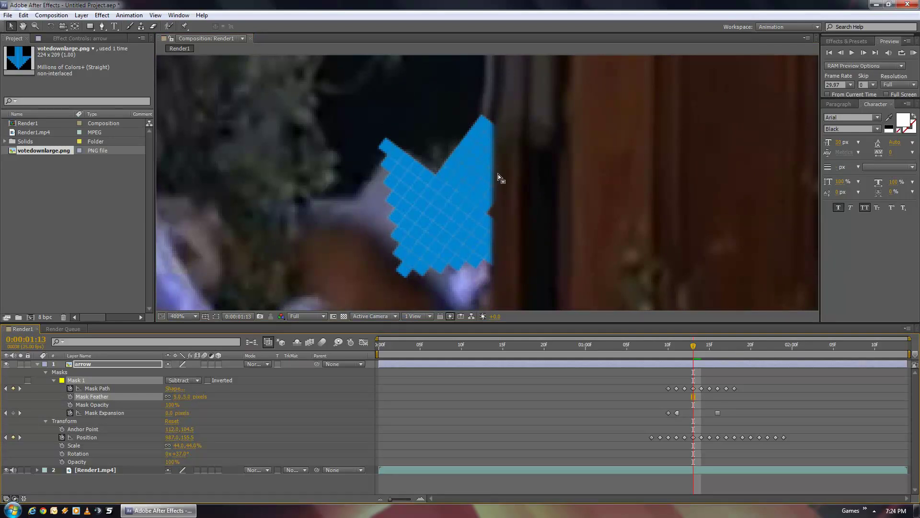
{"action": "scroll", "coordinate": [499, 174], "scroll_direction": "down", "scroll_amount": 4}
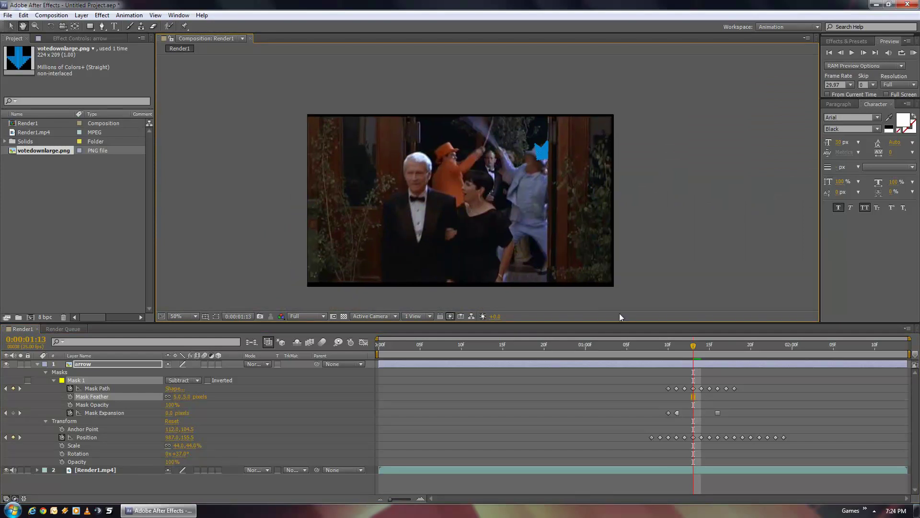
Step through the frames from 0:00:01:10 to 0:00:01:13 and examine the arrow's feathered edge against the door frame.
{"action": "mouse_move", "coordinate": [675, 345]}
{"action": "left_mouse_down"}
{"action": "mouse_move", "coordinate": [652, 345]}
{"action": "mouse_move", "coordinate": [729, 346]}
{"action": "mouse_move", "coordinate": [661, 345]}
{"action": "left_mouse_up"}
{"action": "key", "text": "Page_Down"}
{"action": "key", "text": "Page_Down"}
{"action": "key", "text": "Page_Down"}
{"action": "key", "text": "Page_Down"}
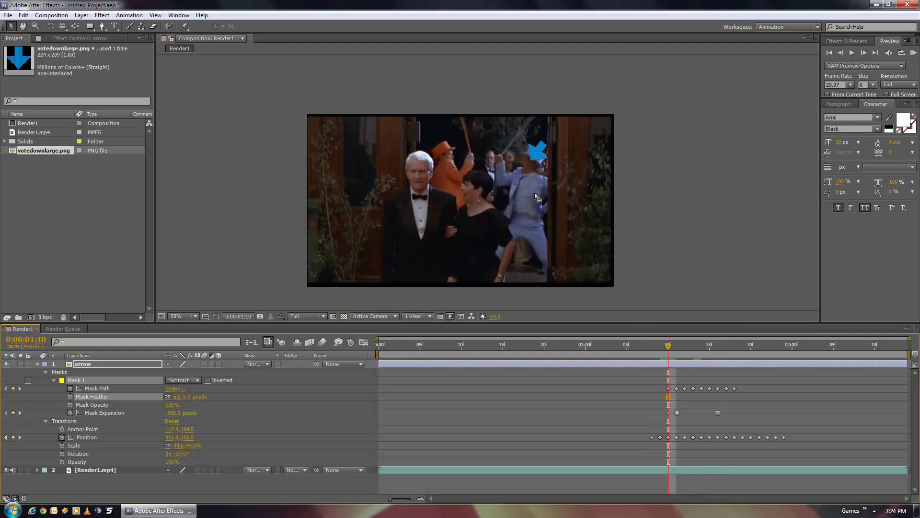
{"action": "scroll", "coordinate": [554, 168], "scroll_direction": "up", "scroll_amount": 4}
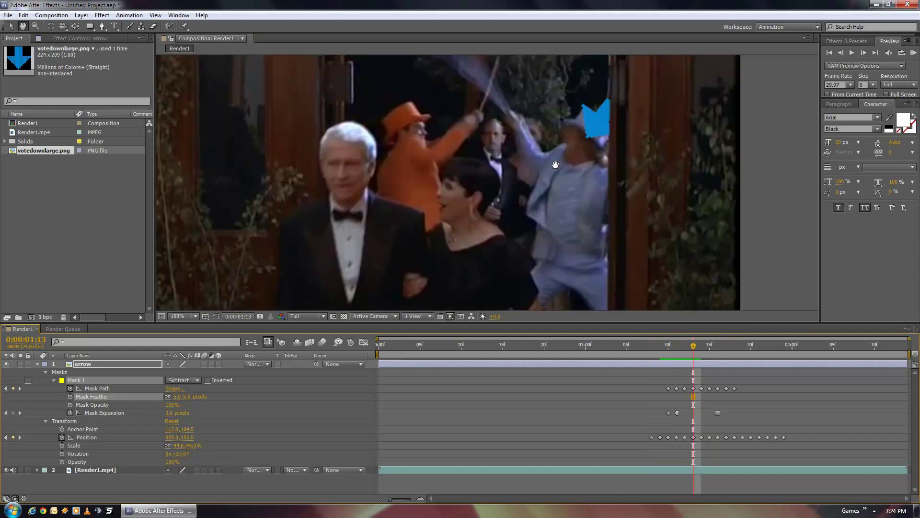
{"action": "left_click_drag", "start_coordinate": [471, 289], "coordinate": [430, 276]}
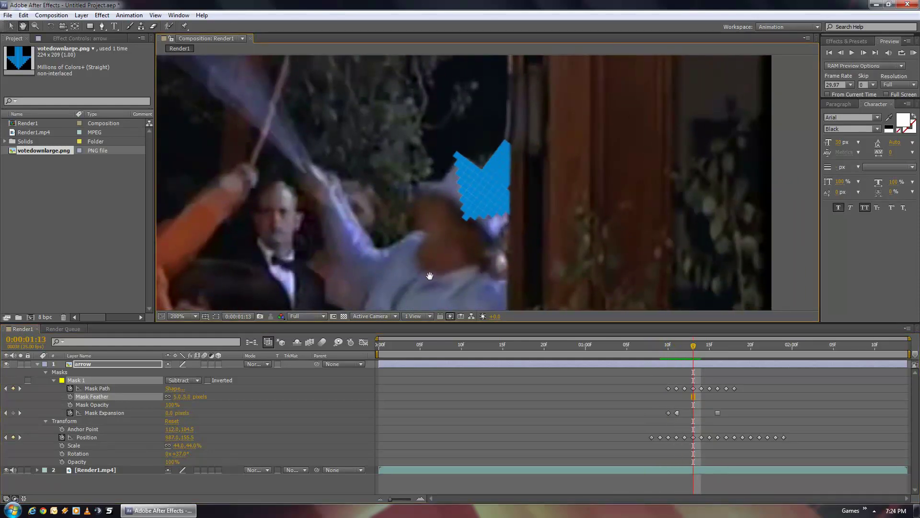
{"action": "scroll", "coordinate": [504, 217], "scroll_direction": "up", "scroll_amount": 2}
{"action": "scroll", "coordinate": [504, 218], "scroll_direction": "down", "scroll_amount": 2}
{"action": "key", "text": "Page_Up"}
{"action": "key", "text": "Page_Up"}
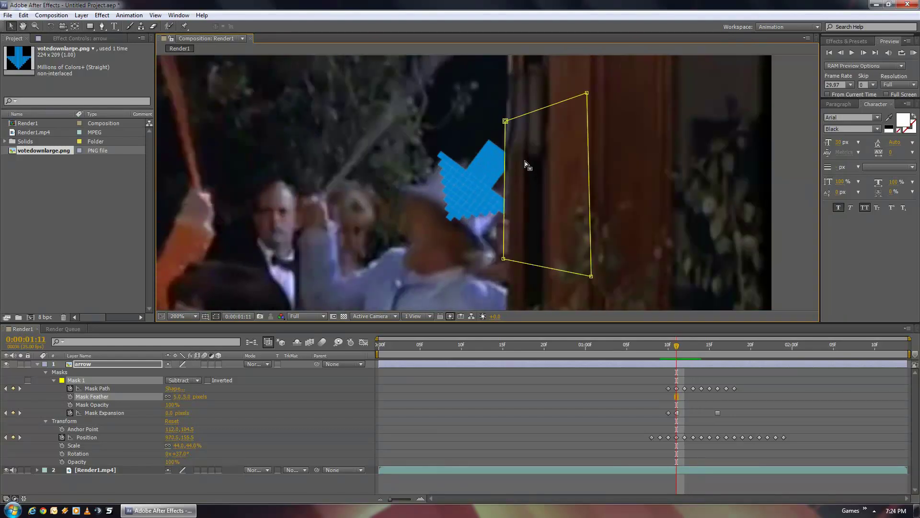
{"action": "key", "text": "Page_Down"}
{"action": "key", "text": "Page_Down"}
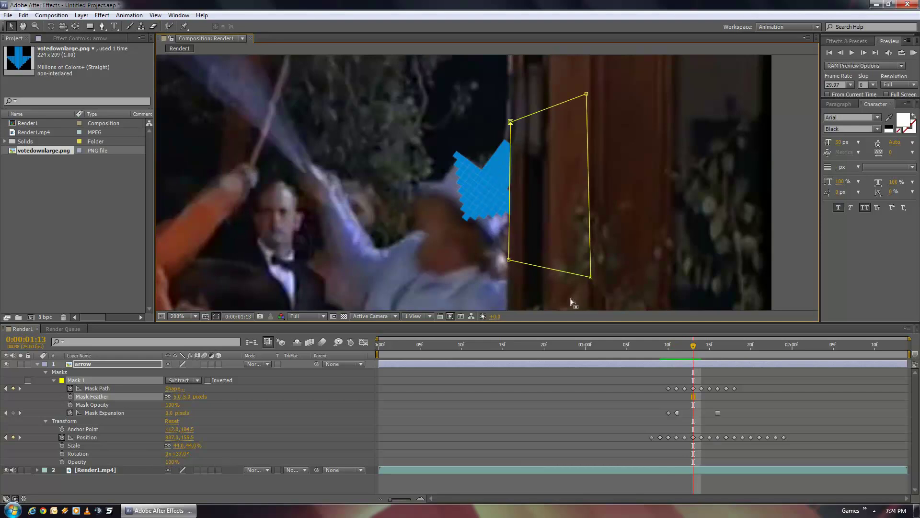
Add a second mask to the arrow layer and move it over the dark-haired woman's head.
{"action": "key", "text": "h"}
{"action": "left_click_drag", "start_coordinate": [336, 251], "coordinate": [563, 135]}
{"action": "key", "text": "v"}
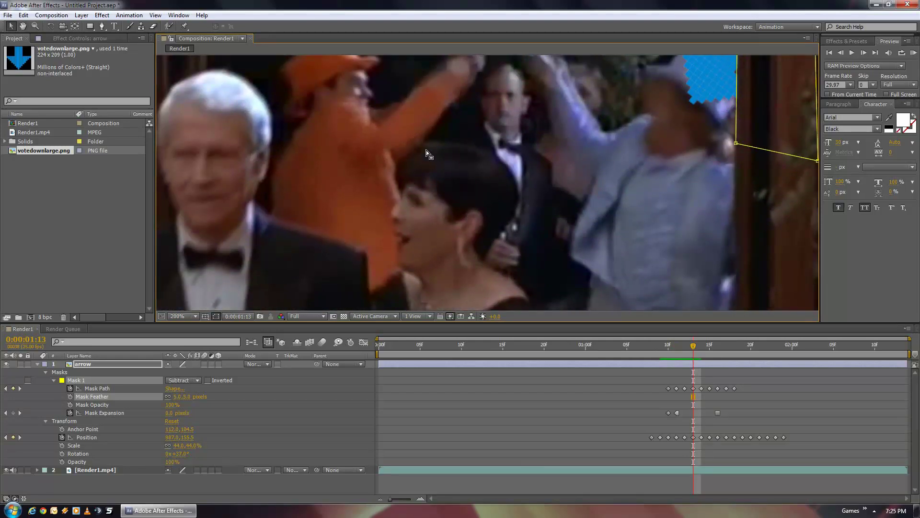
{"action": "key", "text": "h"}
{"action": "mouse_move", "coordinate": [621, 158]}
{"action": "left_mouse_down"}
{"action": "mouse_move", "coordinate": [609, 142]}
{"action": "mouse_move", "coordinate": [619, 142]}
{"action": "left_mouse_up"}
{"action": "key", "text": "v"}
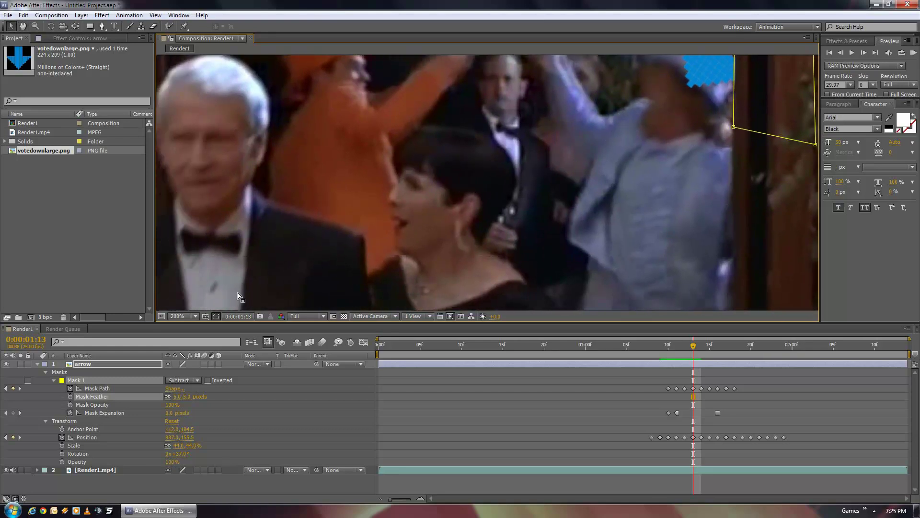
{"action": "left_click", "coordinate": [55, 381]}
{"action": "key", "text": "ctrl+shift+n"}
{"action": "key", "text": "comma"}
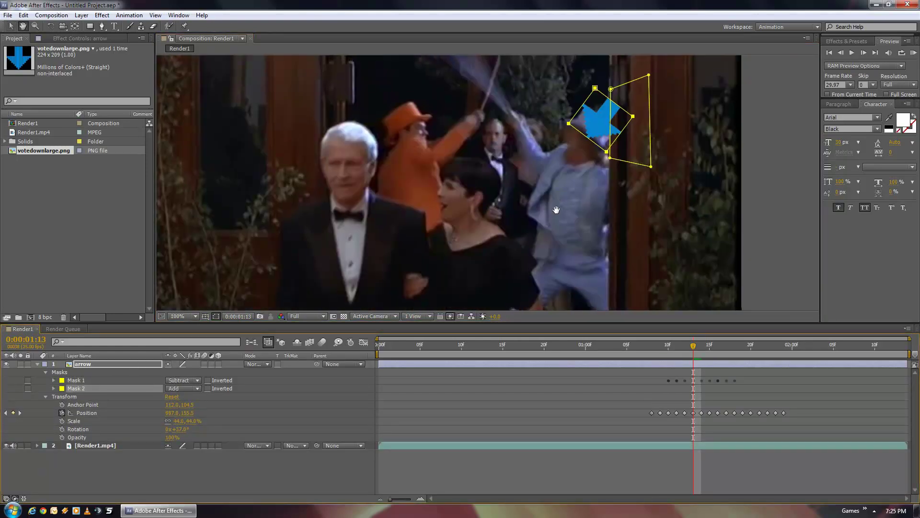
{"action": "left_click_drag", "start_coordinate": [579, 128], "coordinate": [448, 200]}
{"action": "key", "text": "period"}
{"action": "left_click_drag", "start_coordinate": [486, 255], "coordinate": [494, 169]}
{"action": "key", "text": "v"}
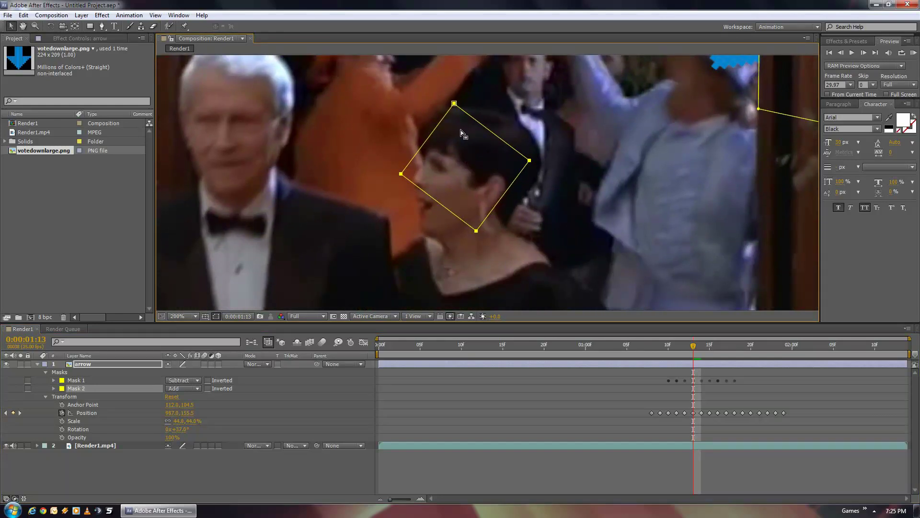
Use the Add Vertex tool to add one vertex to Mask 2's upper-right edge and three to its upper-left edge.
{"action": "scroll", "coordinate": [481, 169], "scroll_direction": "up", "scroll_amount": 2}
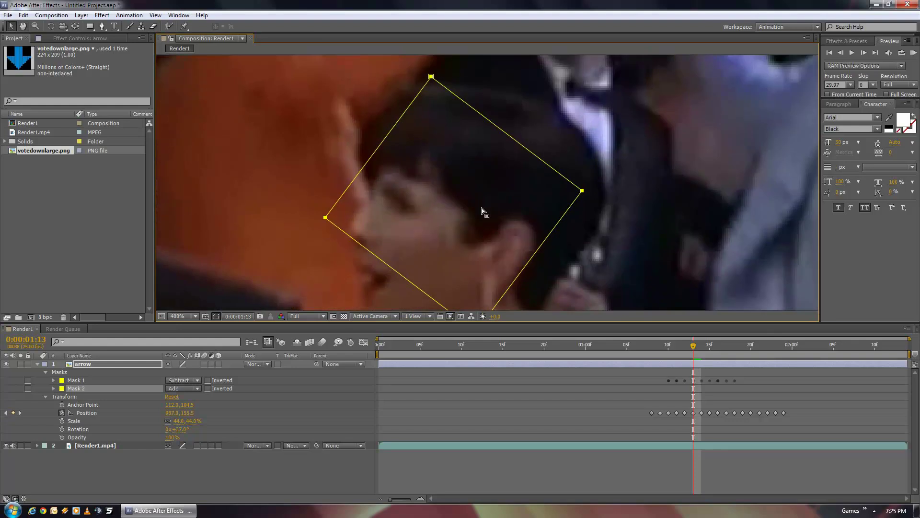
{"action": "scroll", "coordinate": [482, 208], "scroll_direction": "down", "scroll_amount": 2}
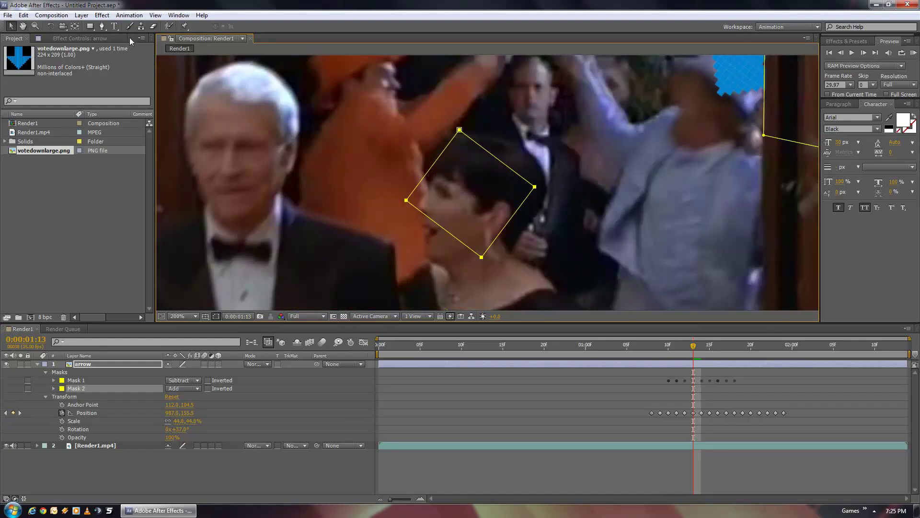
{"action": "left_click", "coordinate": [102, 27]}
{"action": "left_click", "coordinate": [102, 27]}
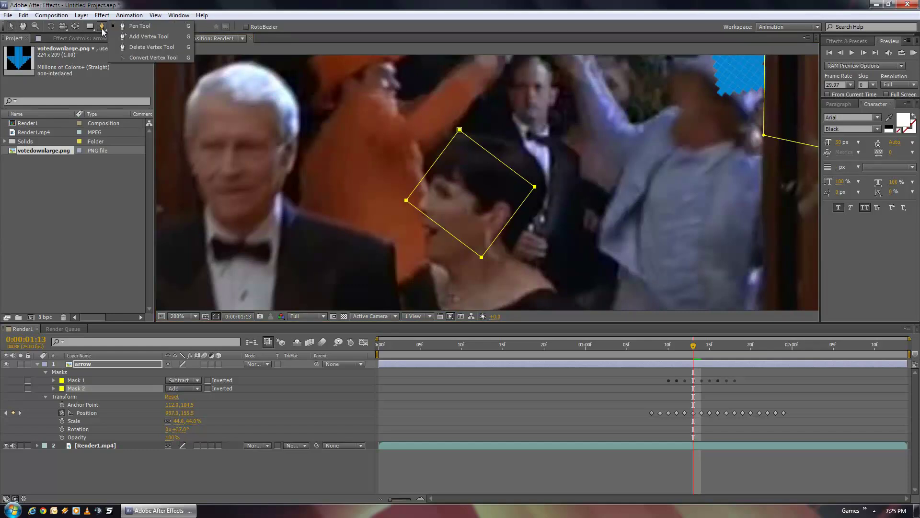
{"action": "left_click", "coordinate": [101, 28]}
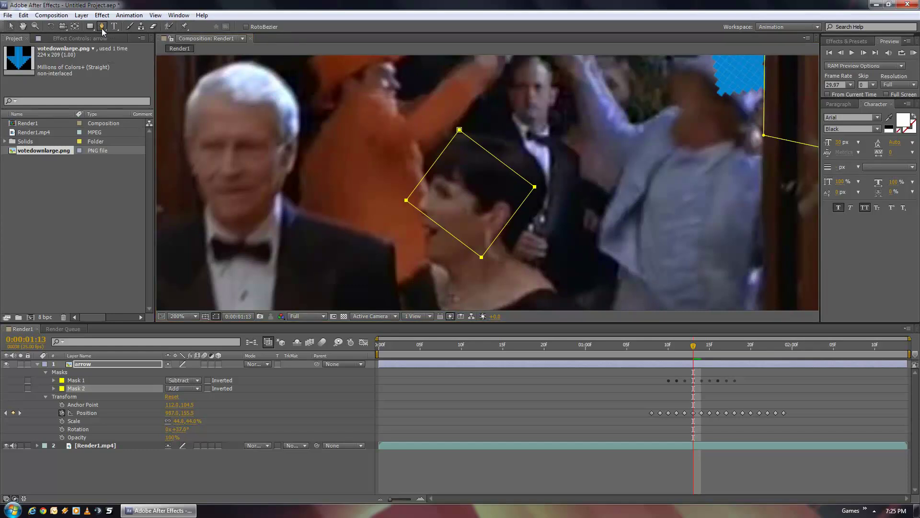
{"action": "left_click", "coordinate": [101, 28]}
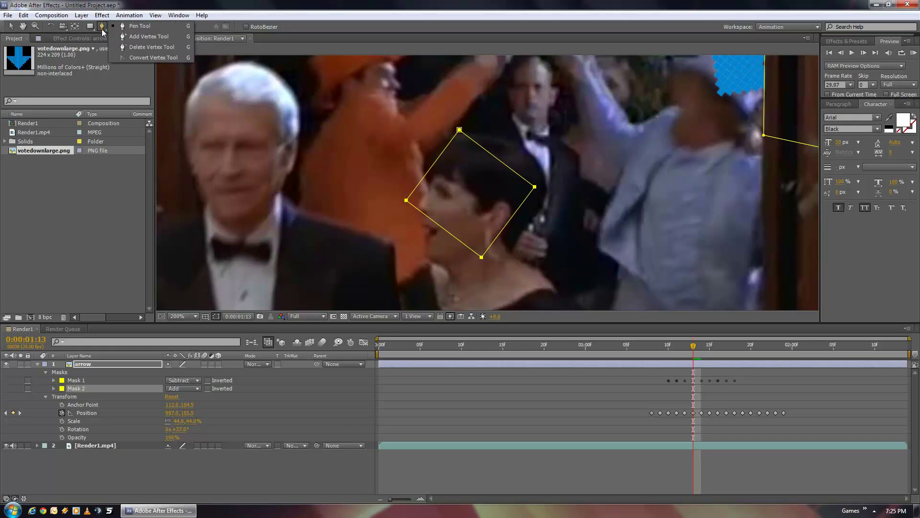
{"action": "left_click", "coordinate": [150, 37]}
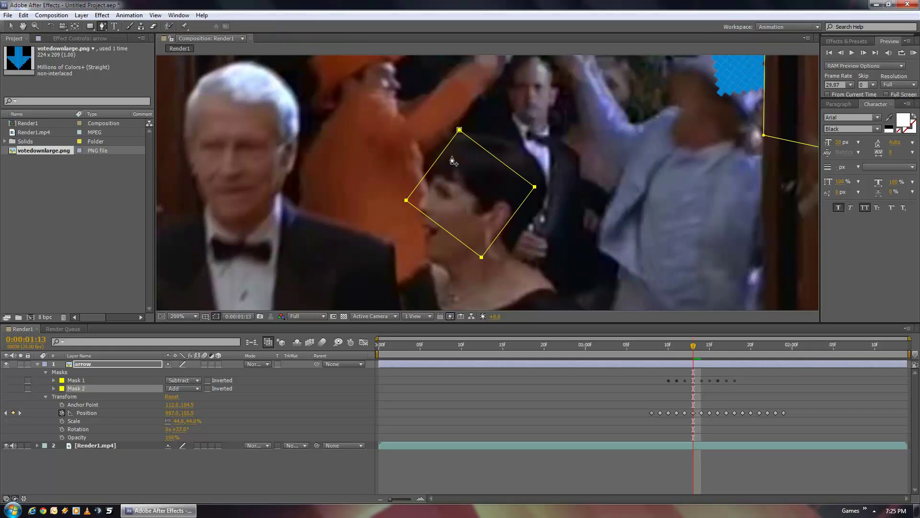
{"action": "left_click", "coordinate": [495, 159]}
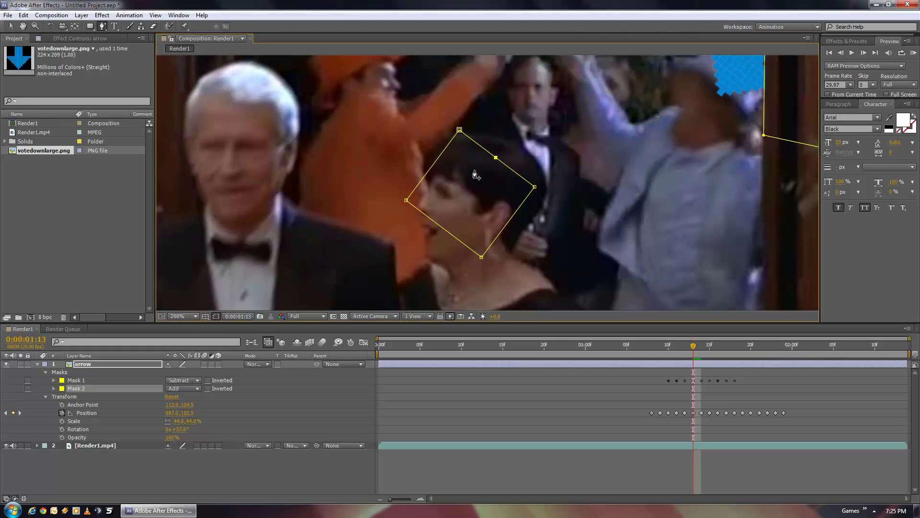
{"action": "left_click", "coordinate": [439, 157]}
{"action": "left_click", "coordinate": [426, 174]}
{"action": "left_click", "coordinate": [416, 188]}
Move Mask 2's upper vertices to follow the top of the woman's hair.
{"action": "key", "text": "v"}
{"action": "left_click_drag", "start_coordinate": [415, 188], "coordinate": [492, 143]}
{"action": "left_click", "coordinate": [465, 126], "text": "alt"}
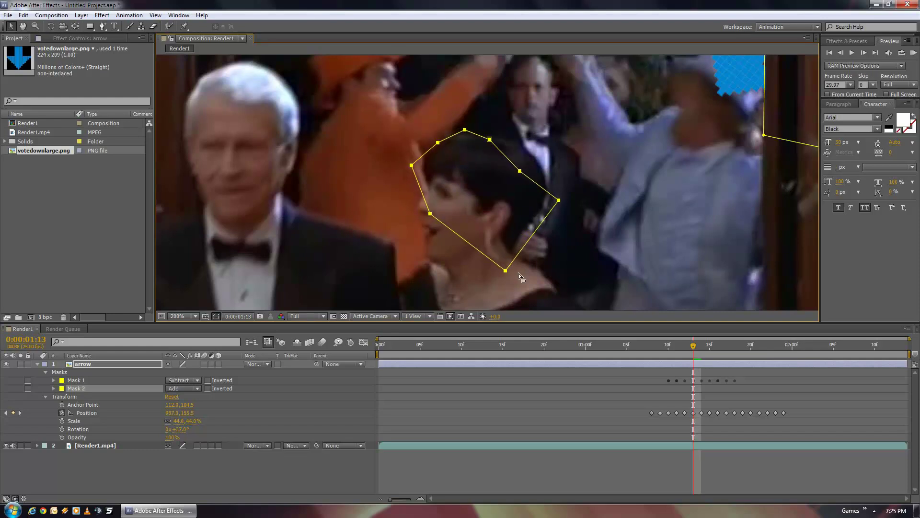
Add three vertices along Mask 2's lower-left edge and more on its lower-right edge.
{"action": "key", "text": "g"}
{"action": "left_click", "coordinate": [446, 226]}
{"action": "left_click", "coordinate": [461, 237]}
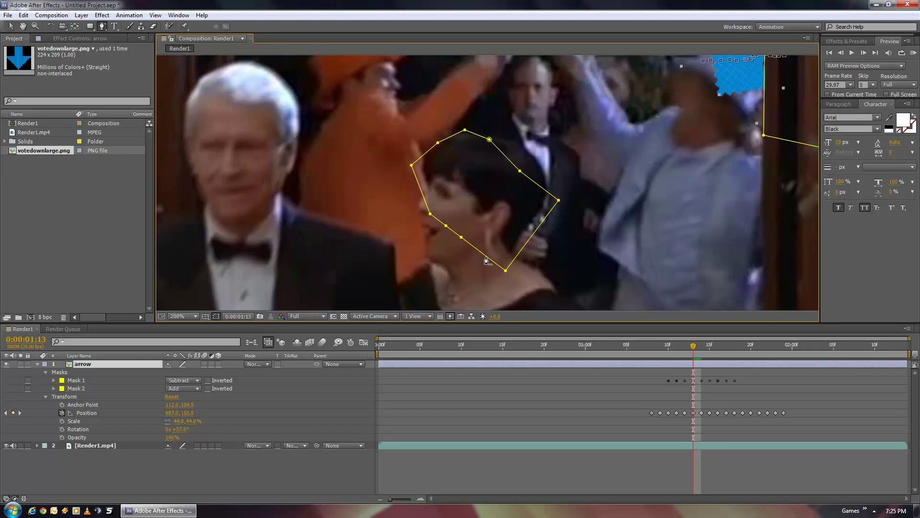
{"action": "key", "text": "g"}
{"action": "left_click", "coordinate": [480, 251]}
{"action": "key", "text": "g"}
{"action": "left_click", "coordinate": [522, 249]}
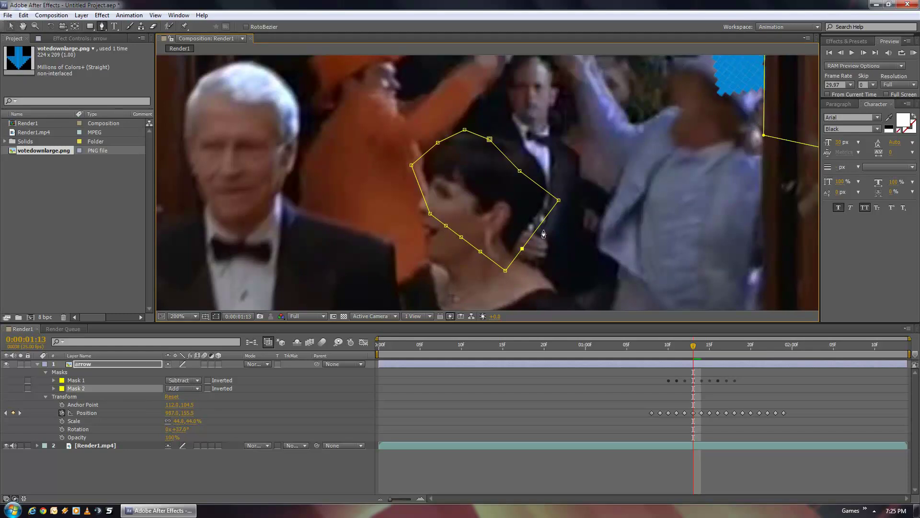
Reposition Mask 2's vertices to outline the woman's hair, face and neck.
{"action": "key", "text": "v"}
{"action": "left_click_drag", "start_coordinate": [559, 200], "coordinate": [497, 139]}
{"action": "left_click_drag", "start_coordinate": [411, 166], "coordinate": [424, 165]}
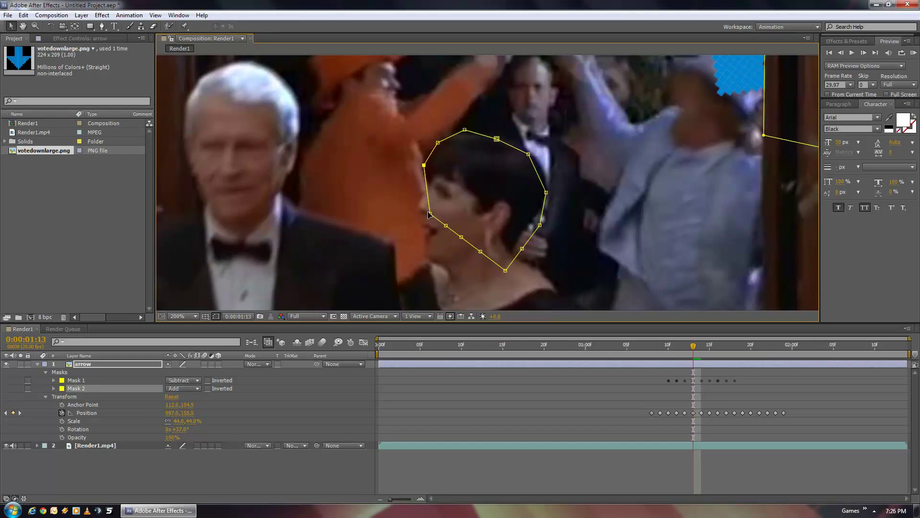
{"action": "left_click_drag", "start_coordinate": [430, 214], "coordinate": [511, 254]}
{"action": "left_click", "coordinate": [522, 249]}
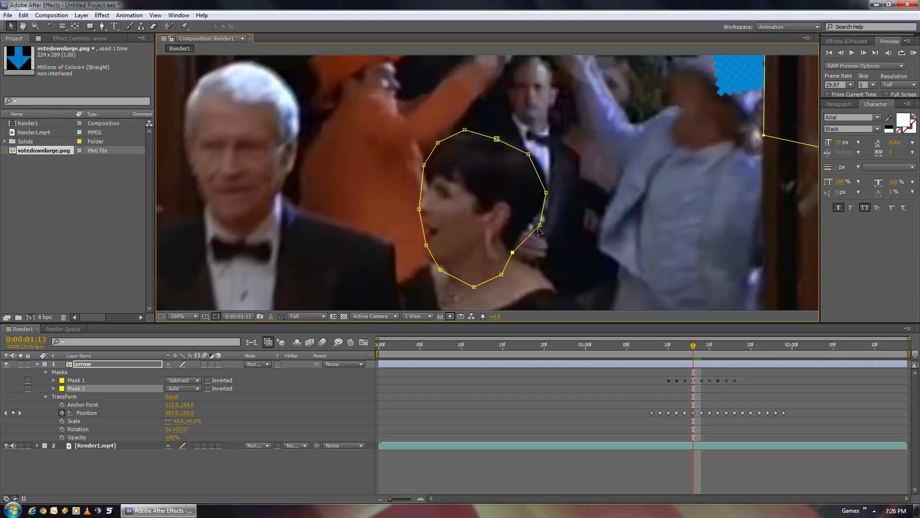
{"action": "left_click_drag", "start_coordinate": [541, 225], "coordinate": [529, 225]}
{"action": "left_click_drag", "start_coordinate": [547, 193], "coordinate": [552, 191]}
Add two vertices to Mask 2 behind the woman's head and adjust them to the back of her hair.
{"action": "key", "text": "g"}
{"action": "left_click", "coordinate": [540, 174]}
{"action": "left_click", "coordinate": [542, 207]}
{"action": "key", "text": "v"}
{"action": "left_click_drag", "start_coordinate": [541, 174], "coordinate": [542, 168]}
{"action": "left_click", "coordinate": [550, 192]}
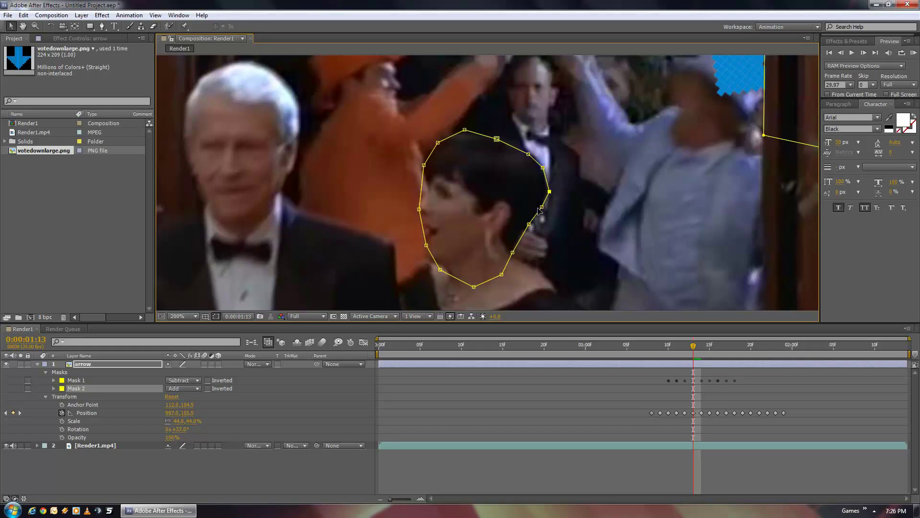
{"action": "left_click", "coordinate": [542, 207]}
{"action": "left_click_drag", "start_coordinate": [529, 224], "coordinate": [530, 225]}
Turn the Mask 2 vertex at the upper back of the woman's hair into a curve with the Convert Vertex tool.
{"action": "scroll", "coordinate": [470, 173], "scroll_direction": "up", "scroll_amount": 1}
{"action": "scroll", "coordinate": [470, 173], "scroll_direction": "down", "scroll_amount": 1}
{"action": "left_click_drag", "start_coordinate": [496, 220], "coordinate": [481, 200]}
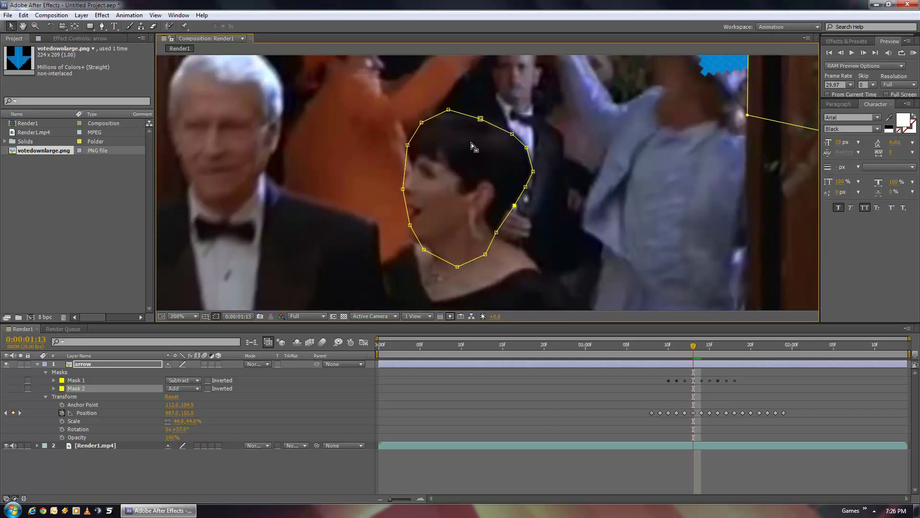
{"action": "left_click", "coordinate": [100, 27]}
{"action": "left_click", "coordinate": [148, 57]}
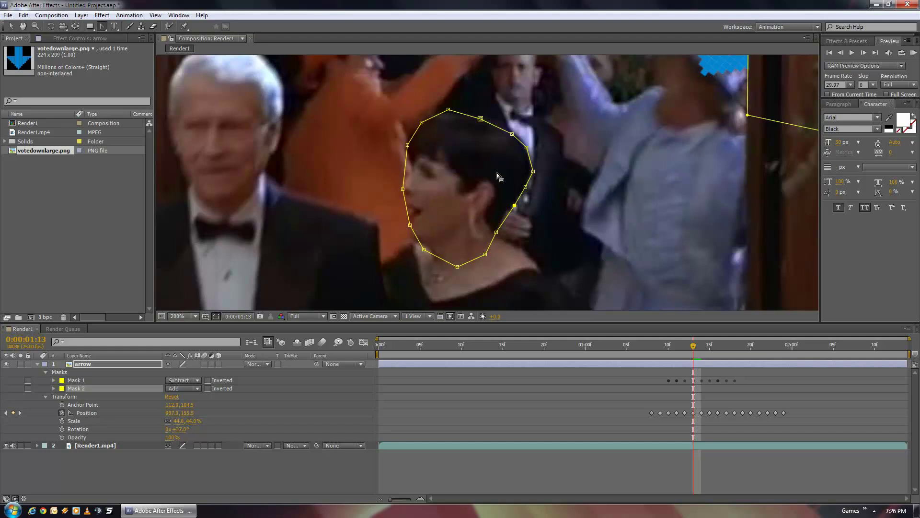
{"action": "left_click_drag", "start_coordinate": [526, 148], "coordinate": [530, 155]}
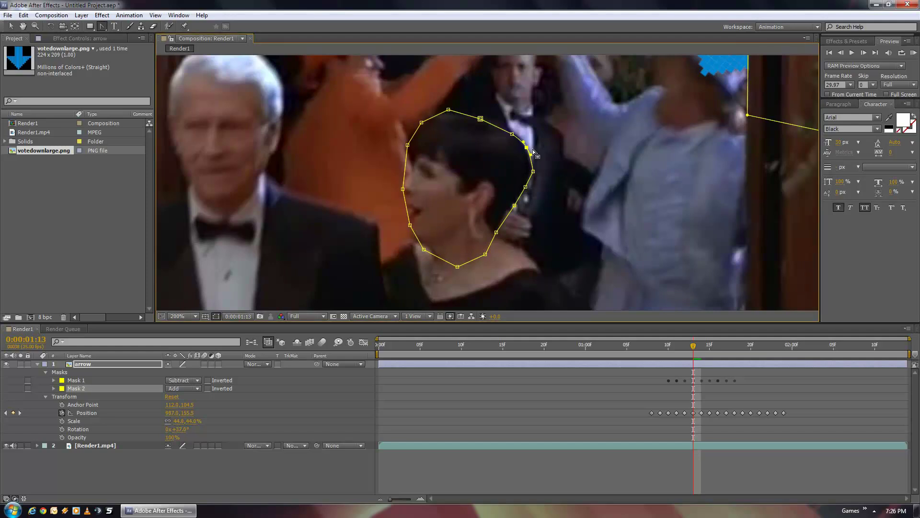
{"action": "scroll", "coordinate": [531, 154], "scroll_direction": "up", "scroll_amount": 3}
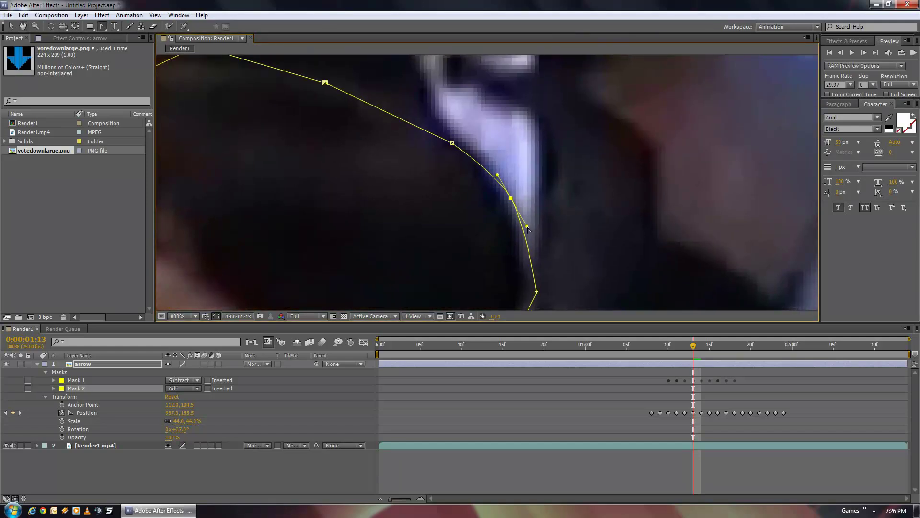
Adjust the curved vertex's Bezier handles so Mask 2 follows the back of the woman's hair.
{"action": "key", "text": "v"}
{"action": "left_click_drag", "start_coordinate": [527, 229], "coordinate": [548, 239]}
{"action": "key", "text": "space"}
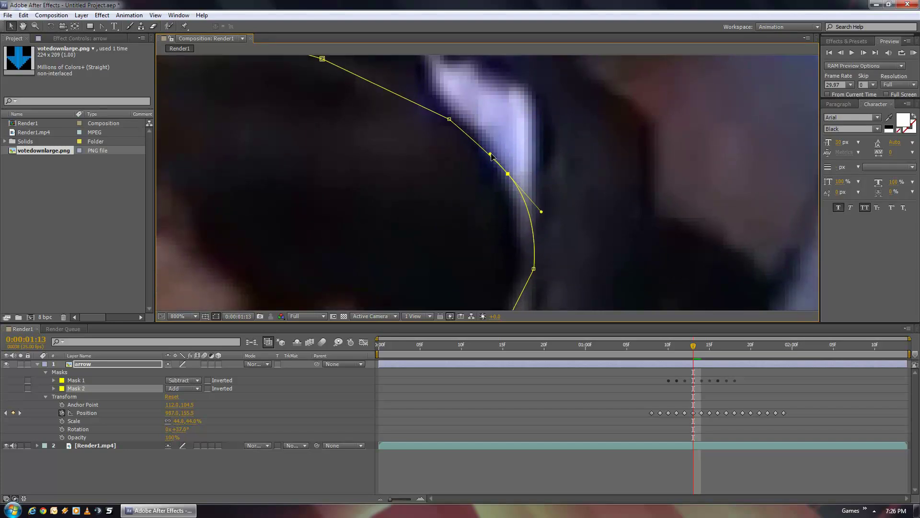
{"action": "mouse_move", "coordinate": [490, 154]}
{"action": "left_mouse_down"}
{"action": "mouse_move", "coordinate": [492, 130]}
{"action": "mouse_move", "coordinate": [484, 137]}
{"action": "left_mouse_up"}
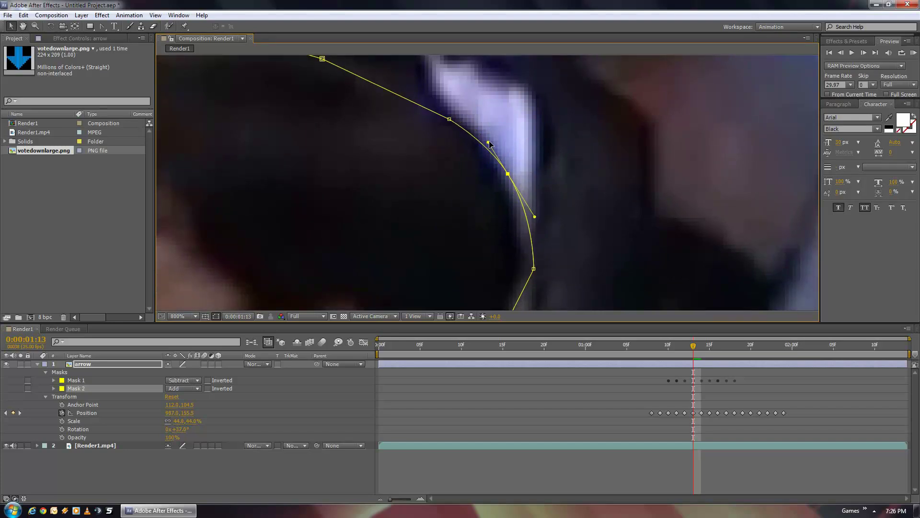
{"action": "key", "text": "space"}
{"action": "left_click_drag", "start_coordinate": [556, 261], "coordinate": [523, 189]}
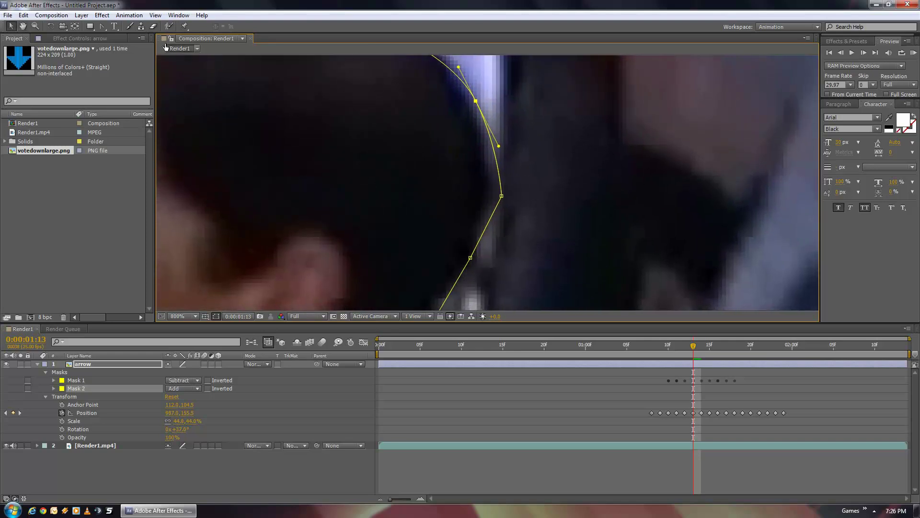
Convert the Mask 2 vertex at the middle back of the woman's hair into a curve and adjust its Bezier handles.
{"action": "left_click", "coordinate": [104, 26]}
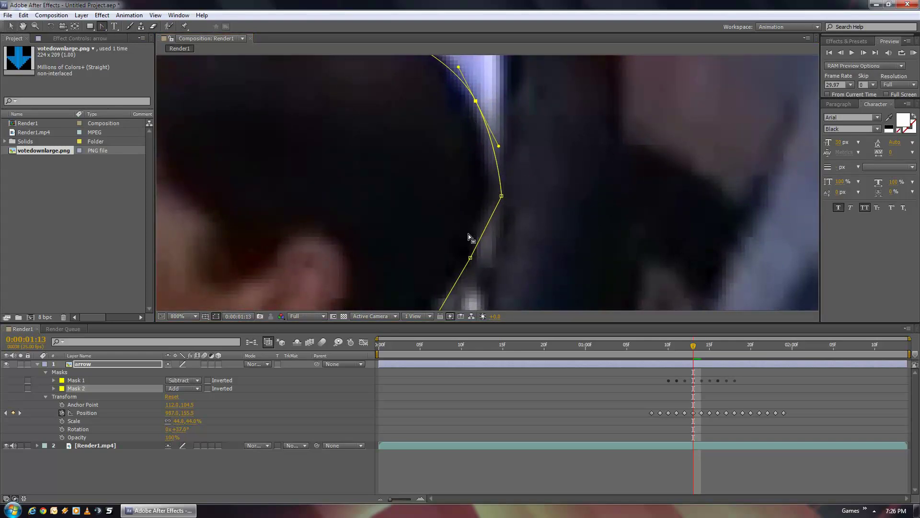
{"action": "left_click_drag", "start_coordinate": [501, 196], "coordinate": [501, 219]}
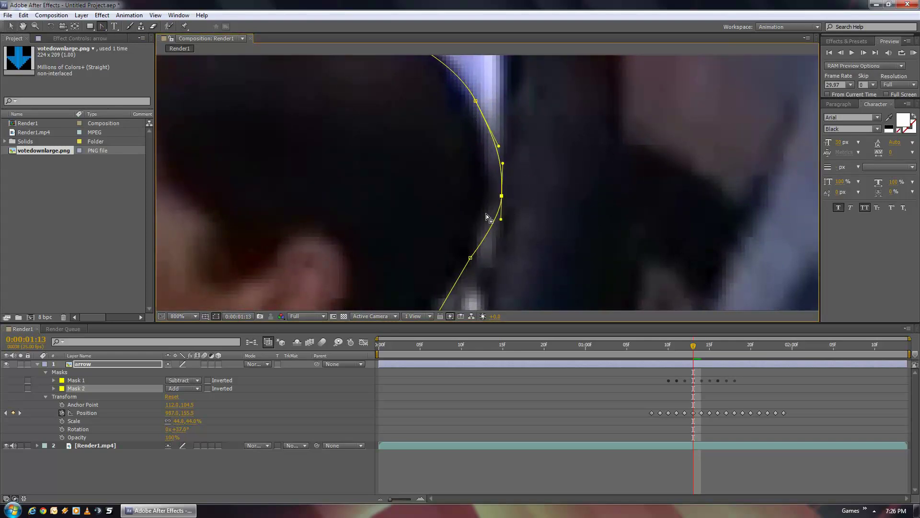
{"action": "key", "text": "v"}
{"action": "left_click_drag", "start_coordinate": [503, 164], "coordinate": [509, 184]}
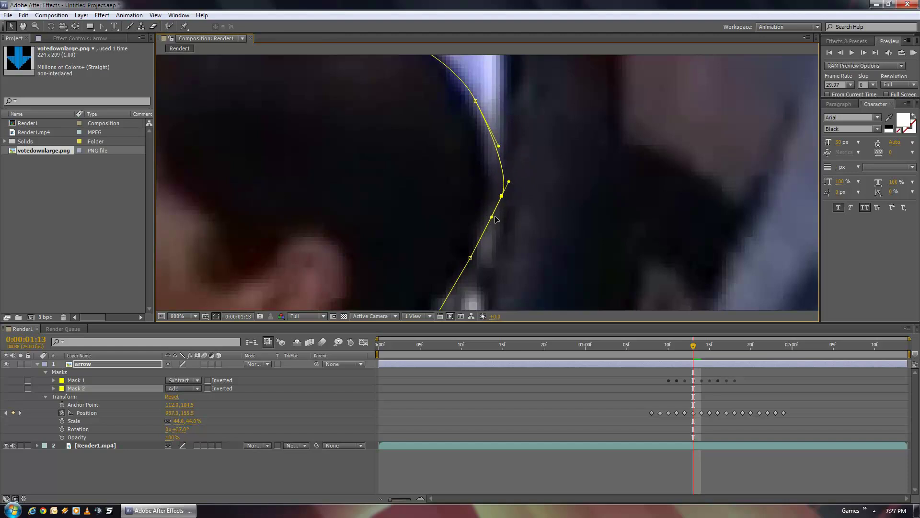
{"action": "left_click_drag", "start_coordinate": [492, 217], "coordinate": [491, 239]}
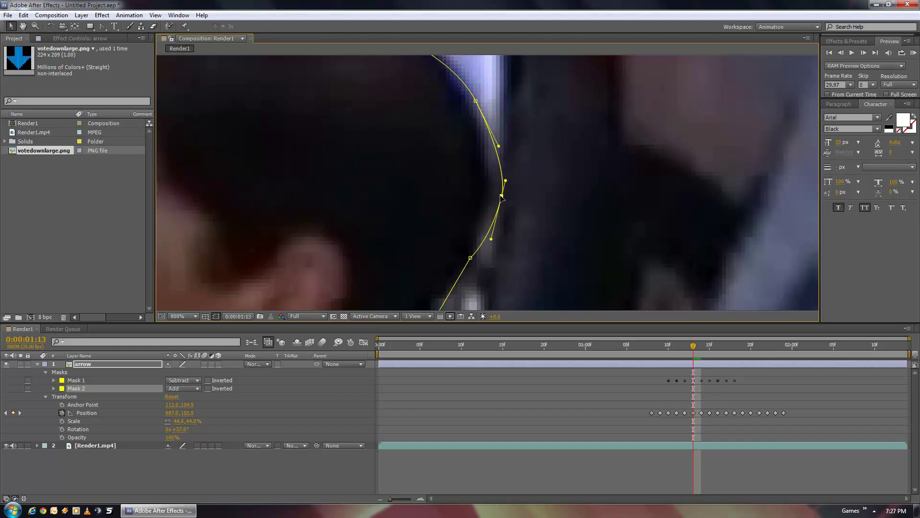
Move three Mask 2 vertices behind the woman's head inward so the outline hugs the edge of her hair.
{"action": "left_click_drag", "start_coordinate": [501, 196], "coordinate": [490, 196]}
{"action": "left_click_drag", "start_coordinate": [470, 258], "coordinate": [467, 263]}
{"action": "left_click_drag", "start_coordinate": [476, 101], "coordinate": [468, 101]}
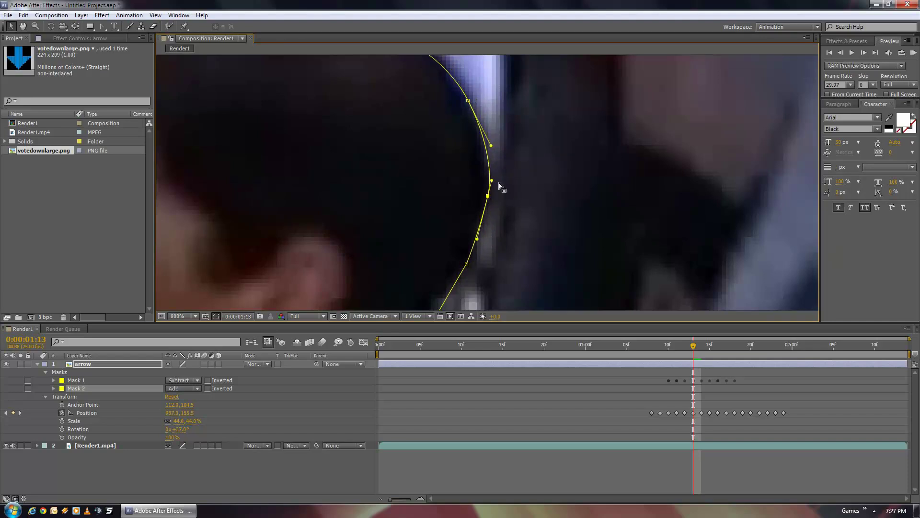
{"action": "scroll", "coordinate": [490, 199], "scroll_direction": "down", "scroll_amount": 2}
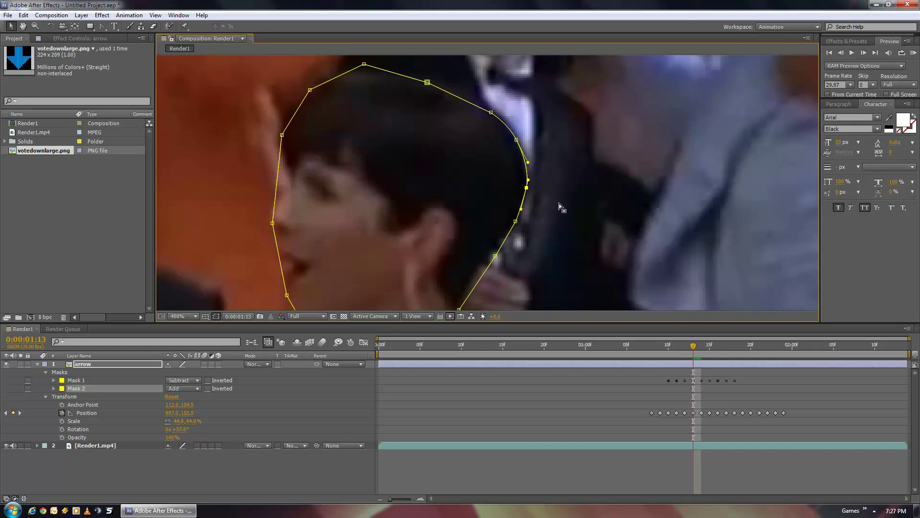
{"action": "scroll", "coordinate": [559, 203], "scroll_direction": "down", "scroll_amount": 2}
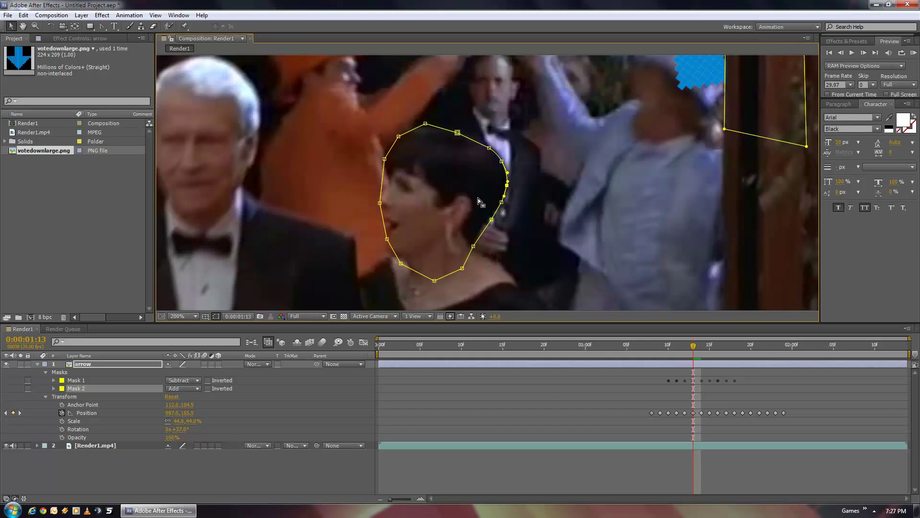
{"action": "scroll", "coordinate": [478, 198], "scroll_direction": "down", "scroll_amount": 1}
{"action": "left_click_drag", "start_coordinate": [516, 198], "coordinate": [503, 239]}
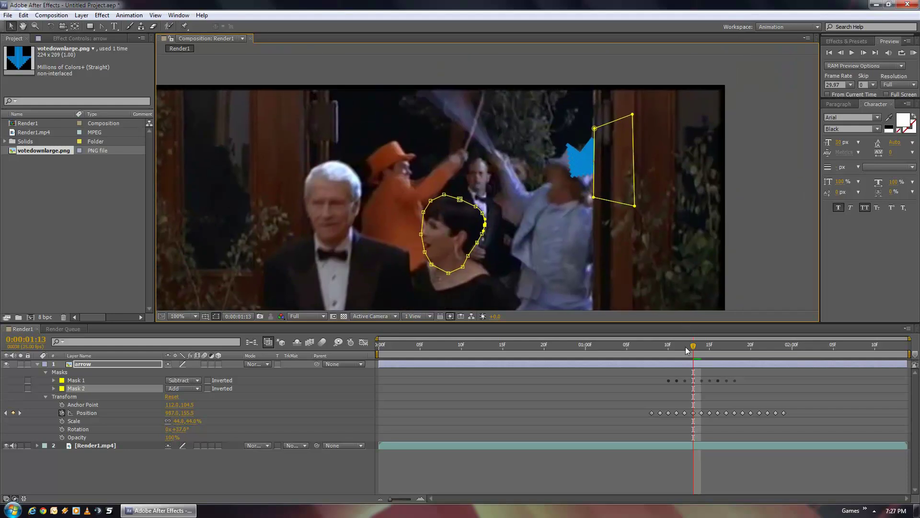
Step back and forth through the frames around 0:00:01:13 to examine how the door frame hides the arrow.
{"action": "left_click_drag", "start_coordinate": [674, 346], "coordinate": [696, 349]}
{"action": "left_click", "coordinate": [605, 204]}
{"action": "key", "text": "Page_Up"}
{"action": "key", "text": "Page_Up"}
{"action": "key", "text": "Page_Up"}
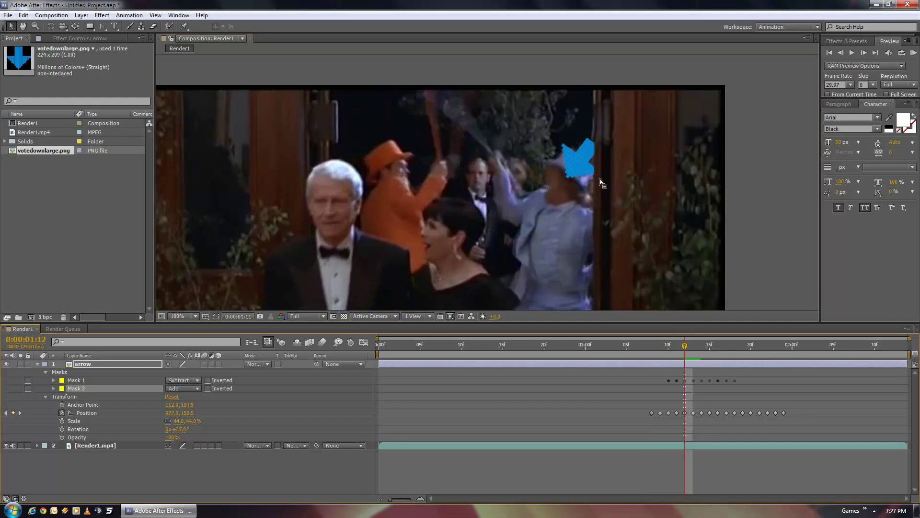
{"action": "key", "text": "Page_Down"}
{"action": "key", "text": "Page_Down"}
{"action": "key", "text": "Page_Down"}
{"action": "key", "text": "Page_Down"}
{"action": "key", "text": "Page_Down"}
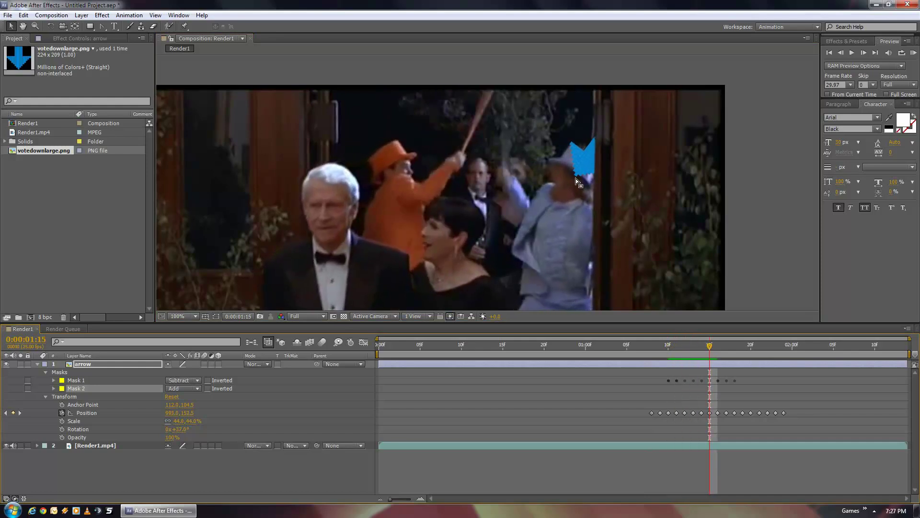
{"action": "key", "text": "Page_Up"}
{"action": "key", "text": "Page_Up"}
{"action": "key", "text": "Page_Up"}
{"action": "key", "text": "Page_Up"}
{"action": "key", "text": "Page_Up"}
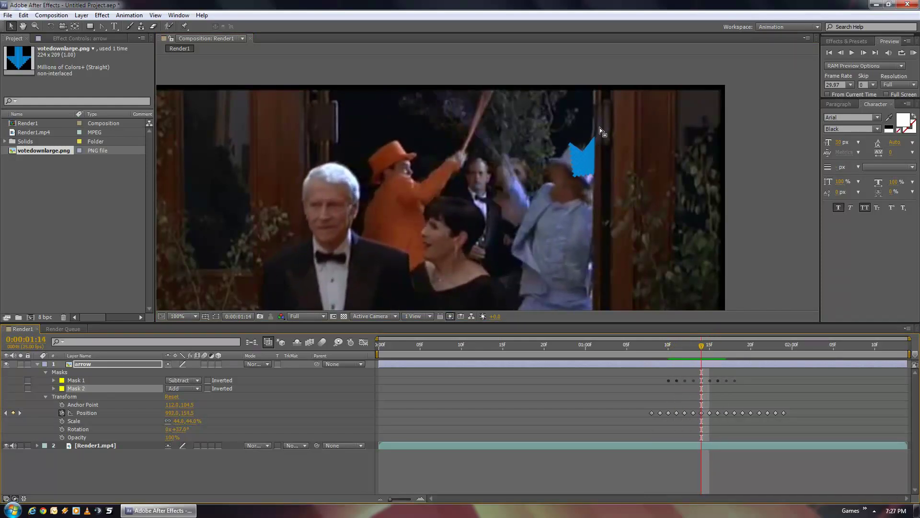
{"action": "key", "text": "Page_Down"}
{"action": "key", "text": "Page_Down"}
{"action": "key", "text": "Page_Down"}
{"action": "key", "text": "Page_Down"}
{"action": "key", "text": "Page_Down"}
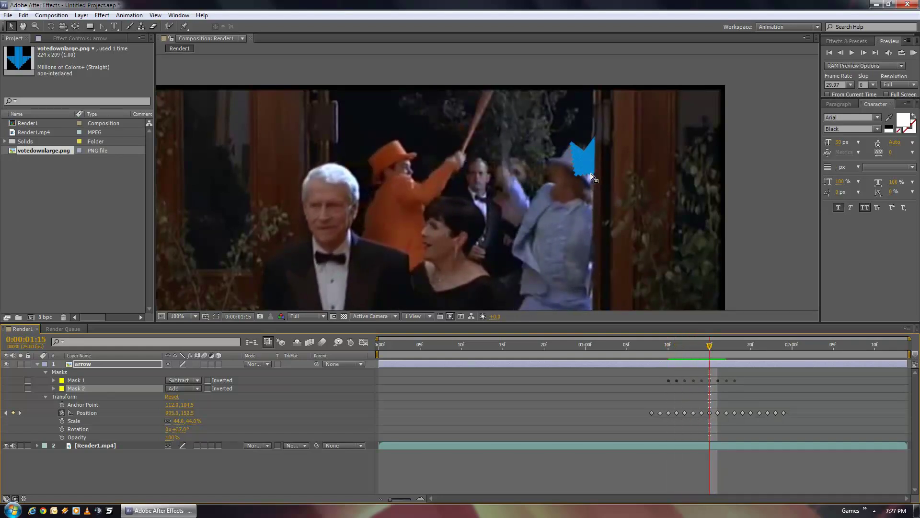
{"action": "key", "text": "Page_Down"}
{"action": "key", "text": "Page_Up"}
{"action": "key", "text": "Page_Up"}
{"action": "key", "text": "Page_Up"}
{"action": "key", "text": "Page_Up"}
{"action": "scroll", "coordinate": [486, 234], "scroll_direction": "down", "scroll_amount": 1}
{"action": "key", "text": "space"}
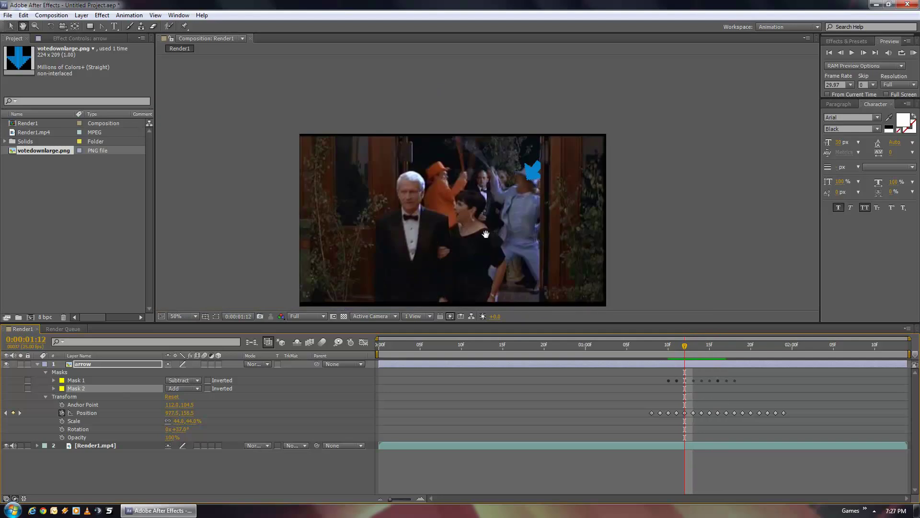
{"action": "left_click_drag", "start_coordinate": [486, 234], "coordinate": [501, 203]}
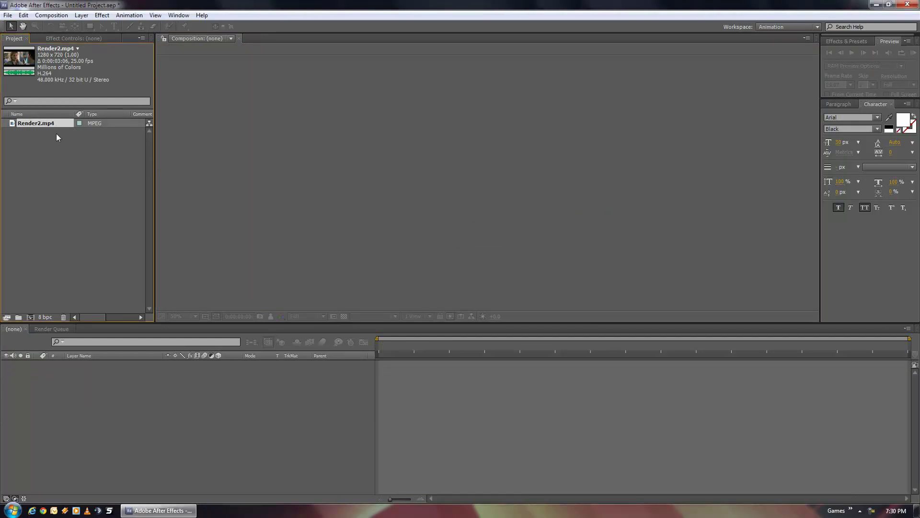
Create a composition from the Render2.mp4 footage and preview its playback.
{"action": "left_click_drag", "start_coordinate": [36, 123], "coordinate": [31, 317]}
{"action": "scroll", "coordinate": [452, 209], "scroll_direction": "down", "scroll_amount": 1}
{"action": "scroll", "coordinate": [456, 211], "scroll_direction": "up", "scroll_amount": 1}
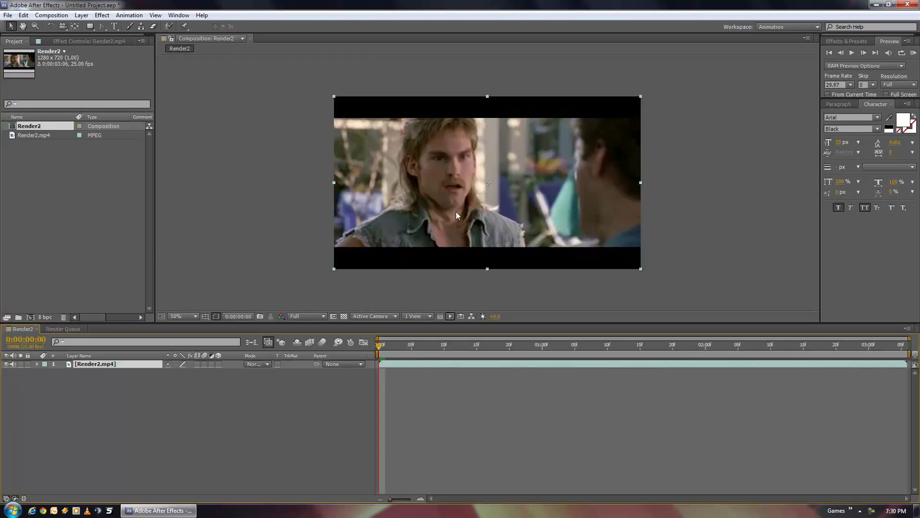
{"action": "mouse_move", "coordinate": [386, 348]}
{"action": "left_mouse_down"}
{"action": "mouse_move", "coordinate": [480, 346]}
{"action": "mouse_move", "coordinate": [385, 346]}
{"action": "left_mouse_up"}
{"action": "key", "text": "space"}
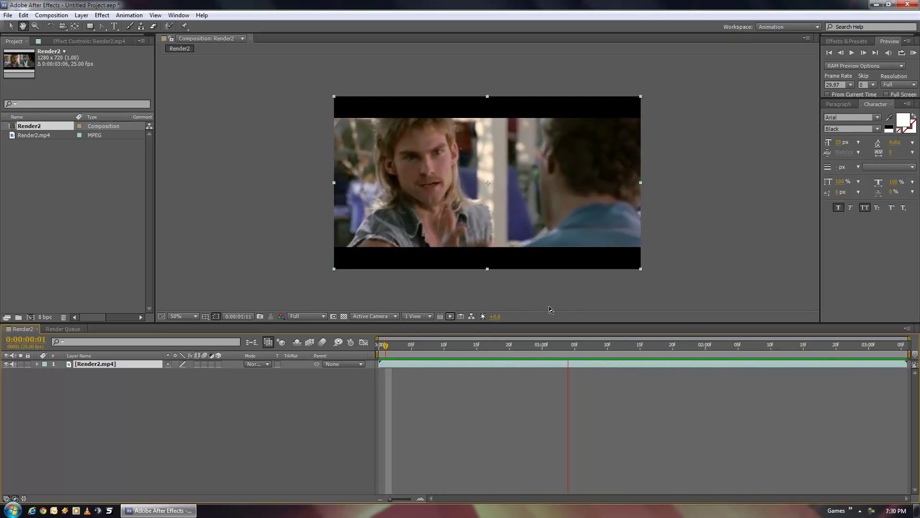
Add a text layer reading "YES! THAT IS AWESOME!" with the playhead at the start of the Render2 composition.
{"action": "left_click_drag", "start_coordinate": [386, 344], "coordinate": [227, 396]}
{"action": "right_click", "coordinate": [154, 377]}
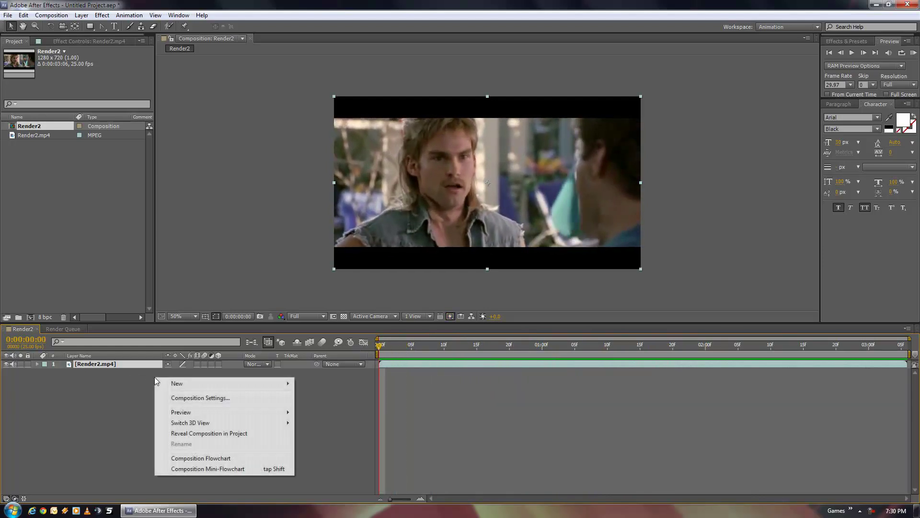
{"action": "mouse_move", "coordinate": [254, 380]}
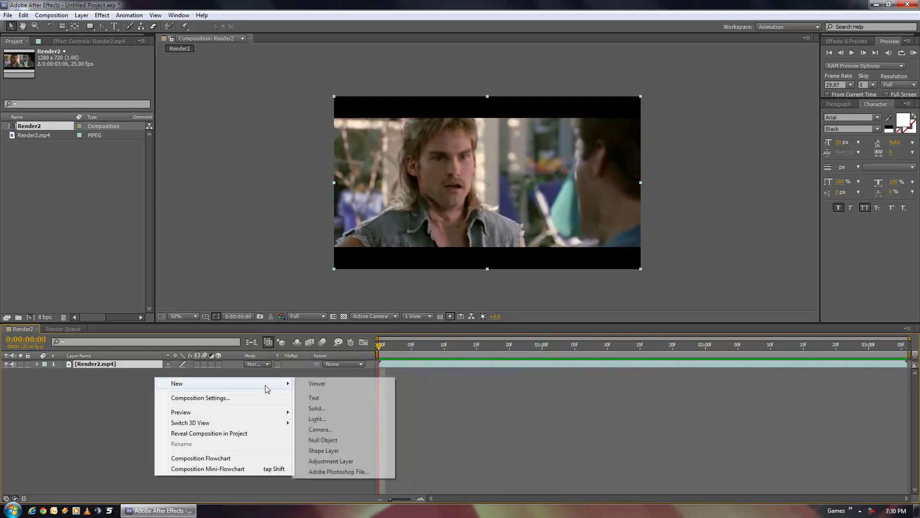
{"action": "left_click", "coordinate": [332, 398]}
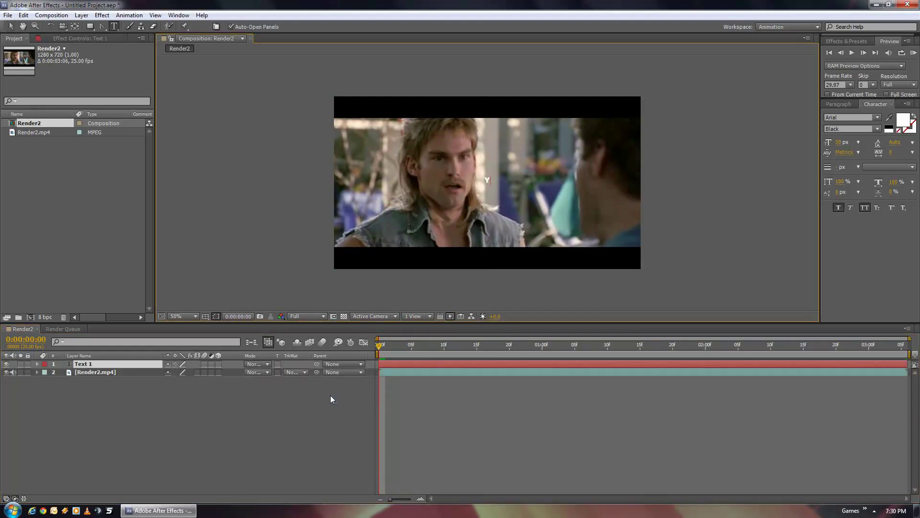
{"action": "type", "text": "YES! THAT IS AWESOME!"}
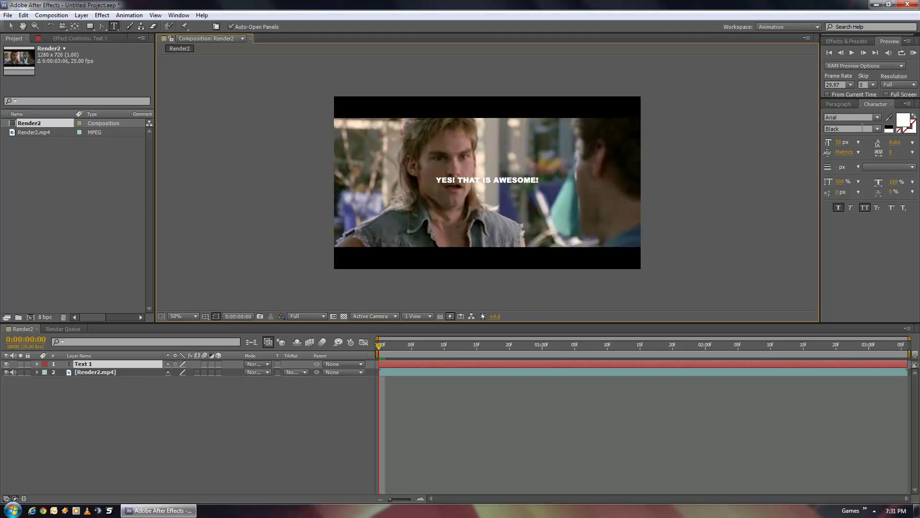
Set the caption's font size to 60 px and move the text down to the lower edge of the picture.
{"action": "left_click", "coordinate": [878, 129]}
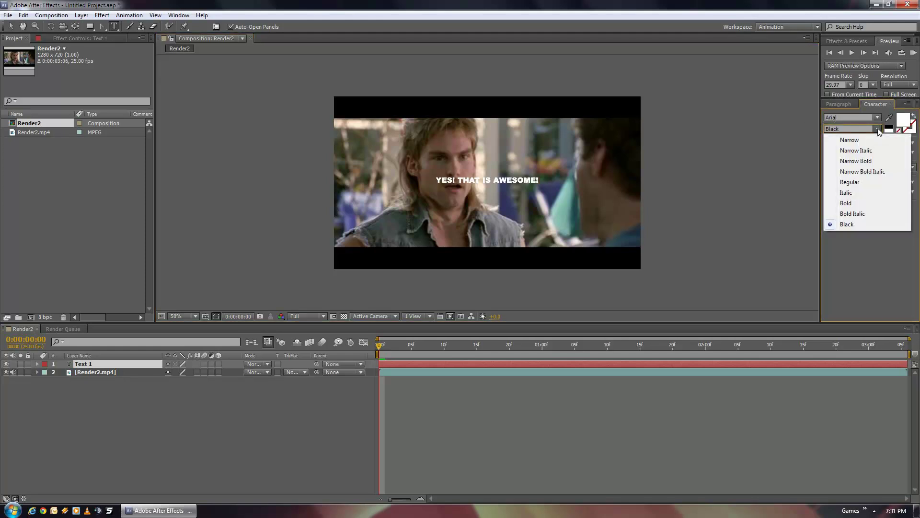
{"action": "left_click", "coordinate": [878, 129]}
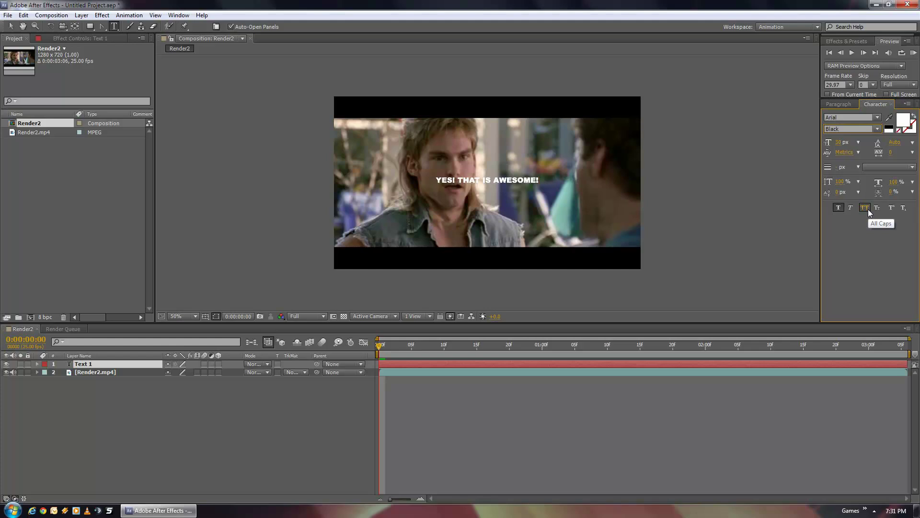
{"action": "left_click", "coordinate": [839, 209]}
{"action": "left_click", "coordinate": [505, 178]}
{"action": "triple_click", "coordinate": [504, 178]}
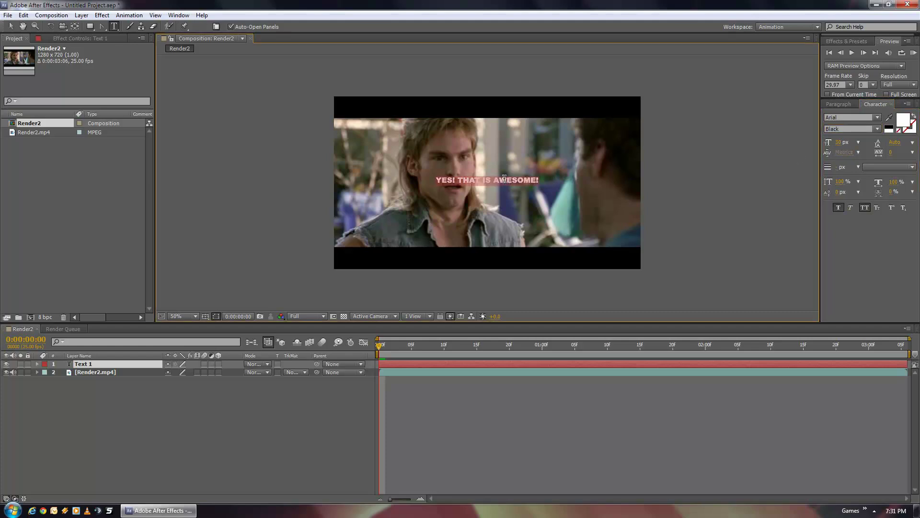
{"action": "left_click", "coordinate": [838, 143]}
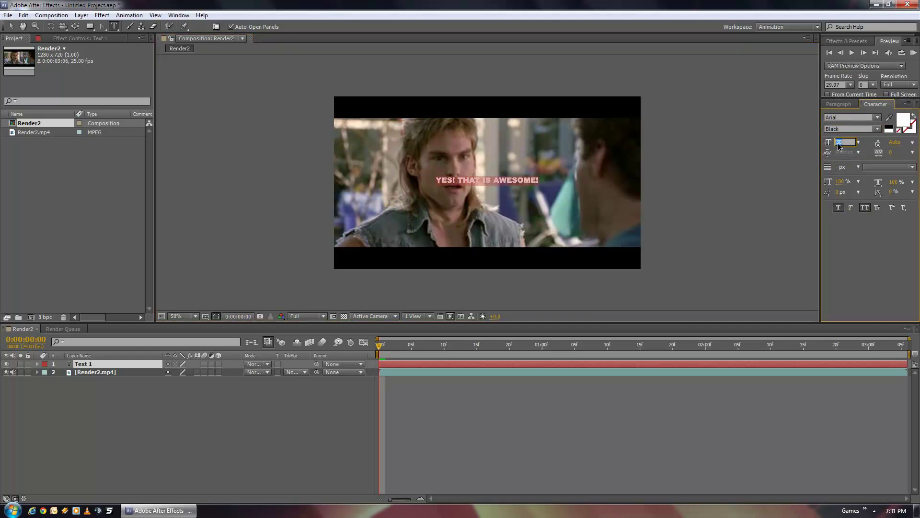
{"action": "type", "text": "60"}
{"action": "key", "text": "Return"}
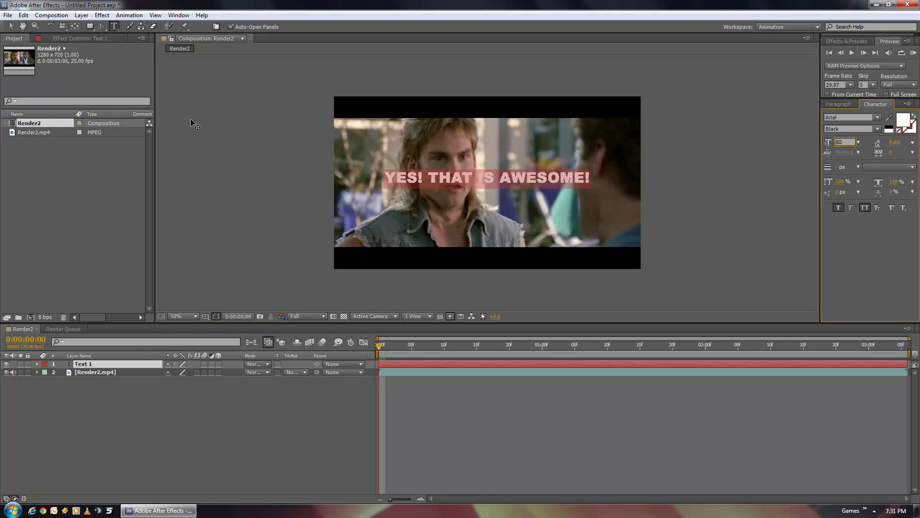
{"action": "left_click", "coordinate": [10, 26]}
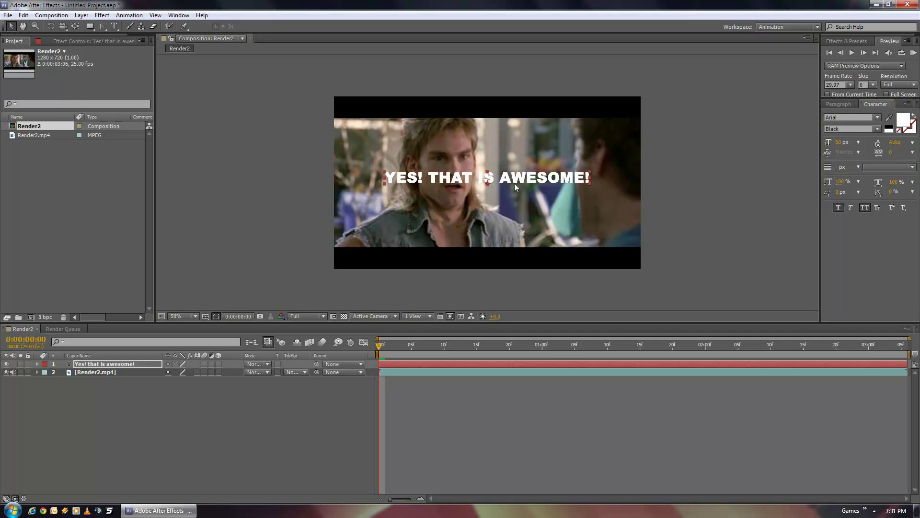
{"action": "left_click_drag", "start_coordinate": [525, 178], "coordinate": [524, 240]}
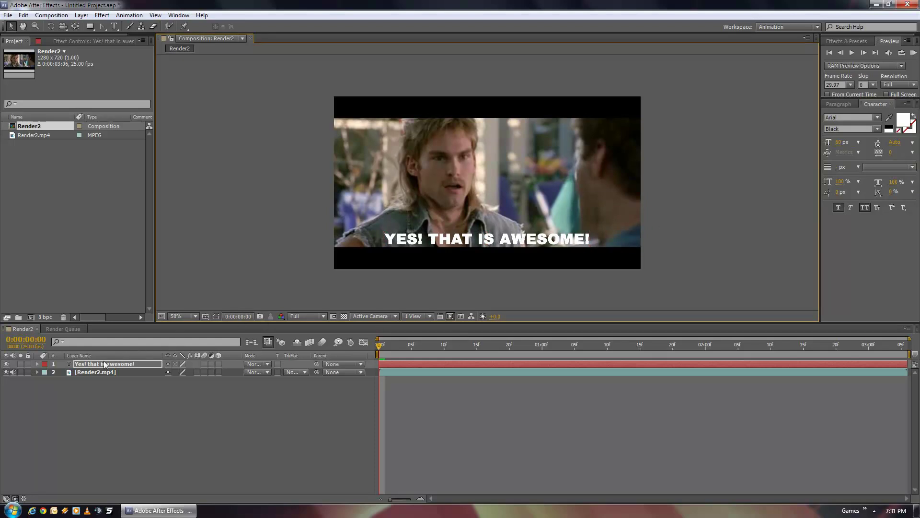
Add an Opacity animator to the caption's text layer and set its Opacity to 0%.
{"action": "left_click", "coordinate": [38, 364]}
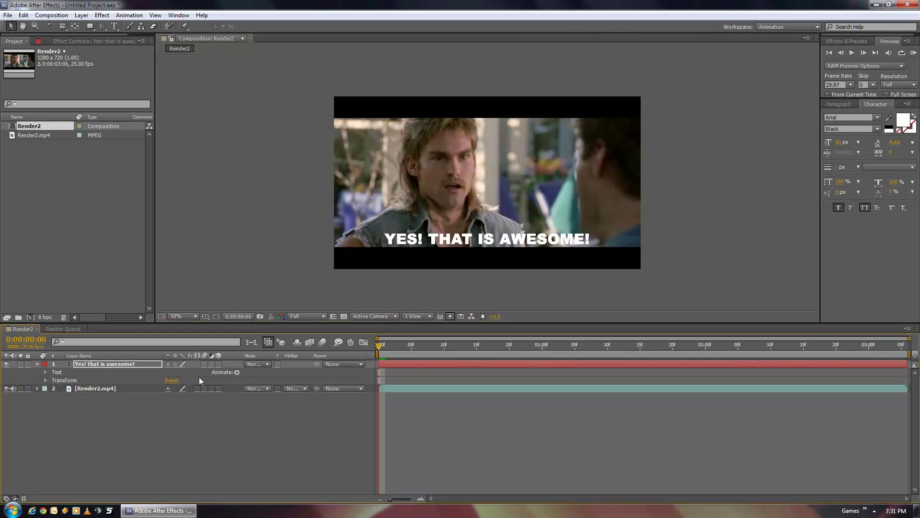
{"action": "left_click", "coordinate": [237, 372]}
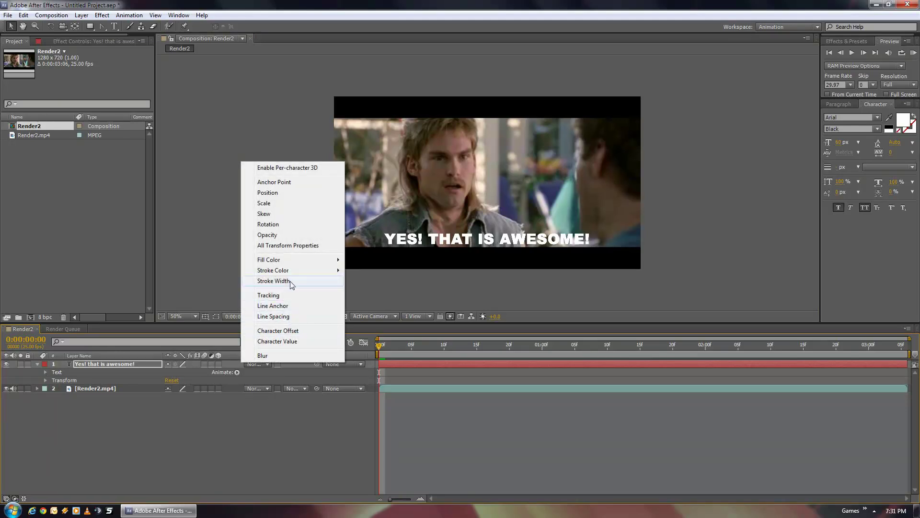
{"action": "left_click", "coordinate": [267, 235]}
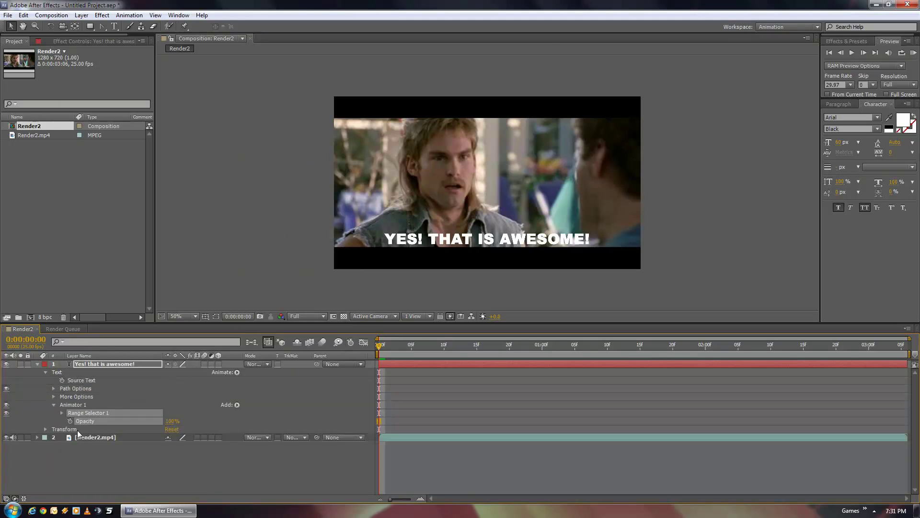
{"action": "left_click", "coordinate": [85, 404]}
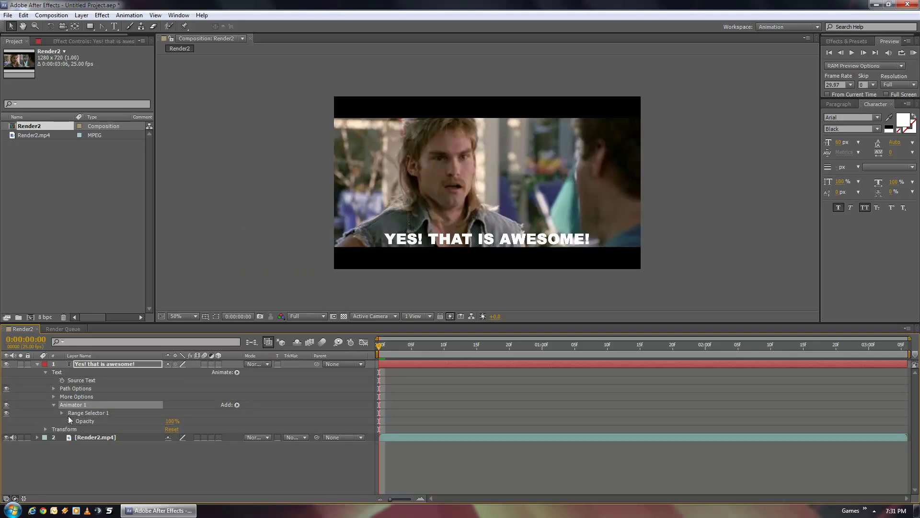
{"action": "left_click", "coordinate": [171, 422]}
{"action": "type", "text": "0"}
{"action": "key", "text": "Return"}
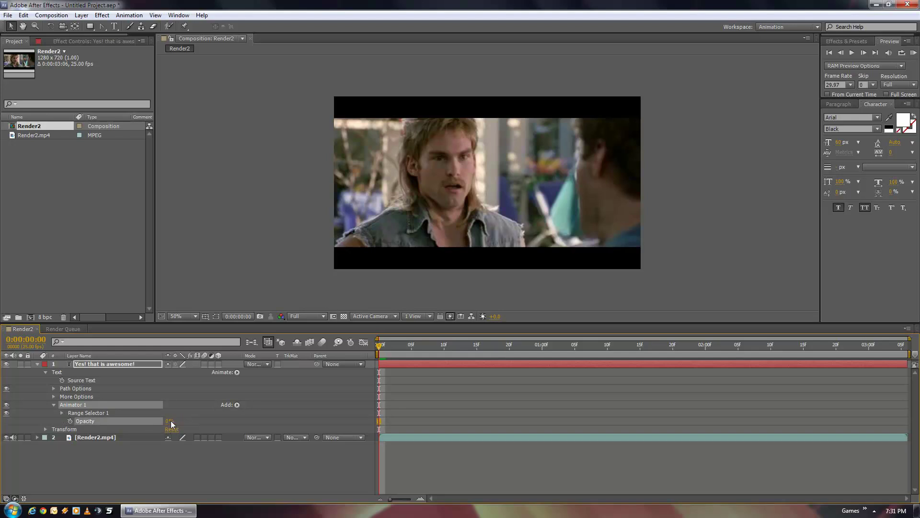
Start keyframing Range Selector 1's Offset at 0:00:00:13 with a value of 0%.
{"action": "left_click", "coordinate": [62, 412]}
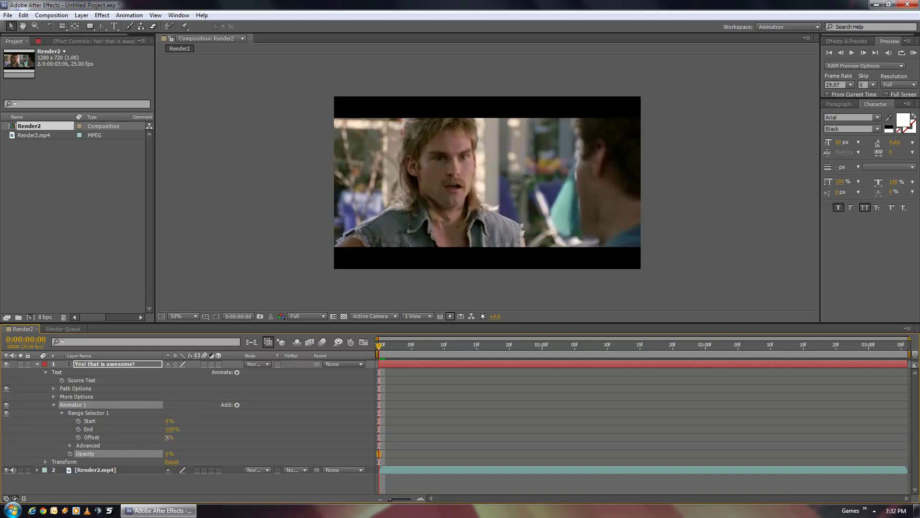
{"action": "mouse_move", "coordinate": [170, 437]}
{"action": "left_mouse_down"}
{"action": "mouse_move", "coordinate": [297, 445]}
{"action": "mouse_move", "coordinate": [167, 444]}
{"action": "left_mouse_up"}
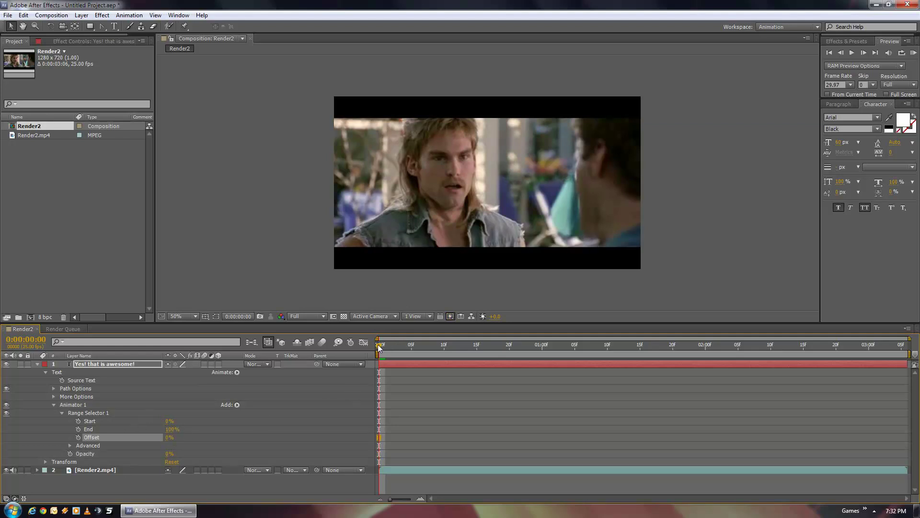
{"action": "left_click_drag", "start_coordinate": [377, 344], "coordinate": [468, 345]}
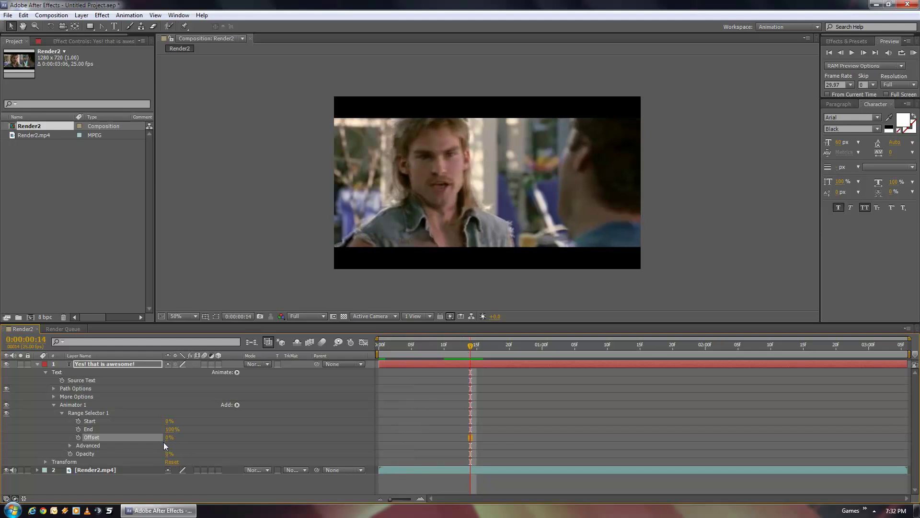
{"action": "key", "text": "Page_Up"}
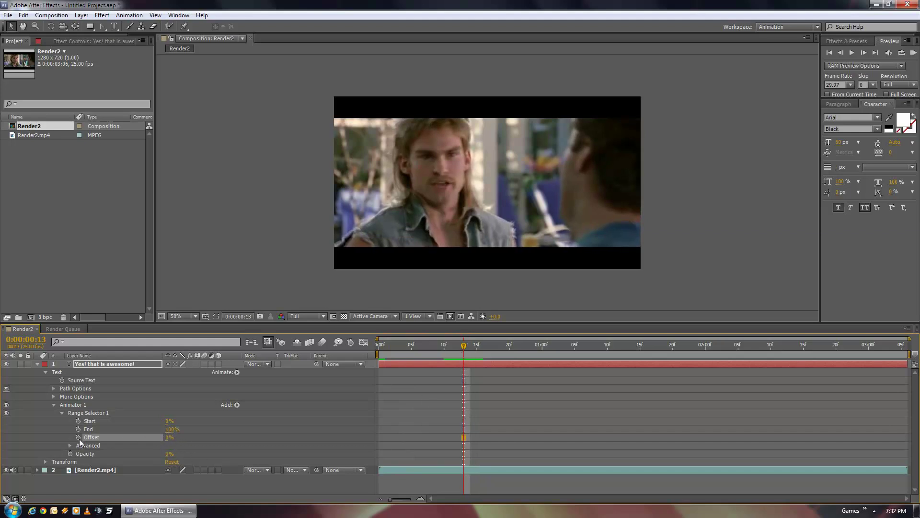
{"action": "left_click", "coordinate": [78, 437]}
Add an Offset keyframe one frame further on, at 0:00:00:14, with a value of 24% to reveal only "YES!".
{"action": "key", "text": "Page_Down"}
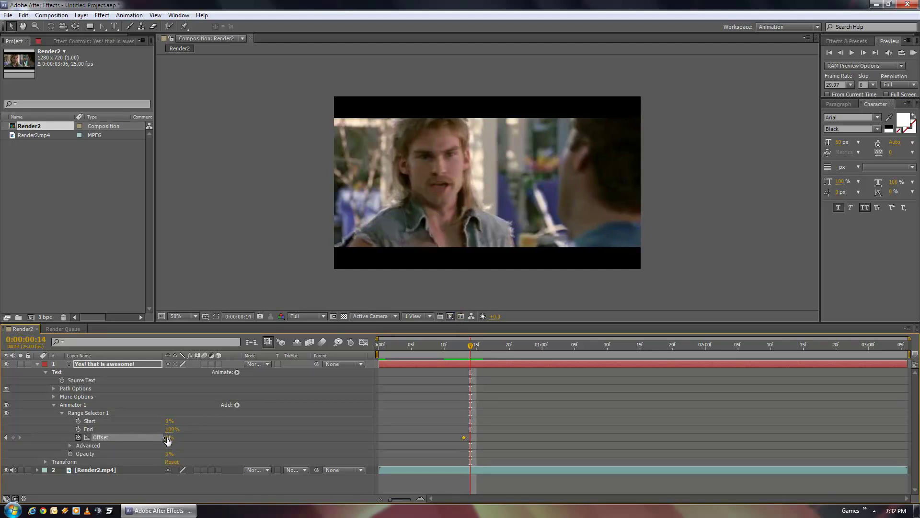
{"action": "left_click_drag", "start_coordinate": [168, 438], "coordinate": [171, 438]}
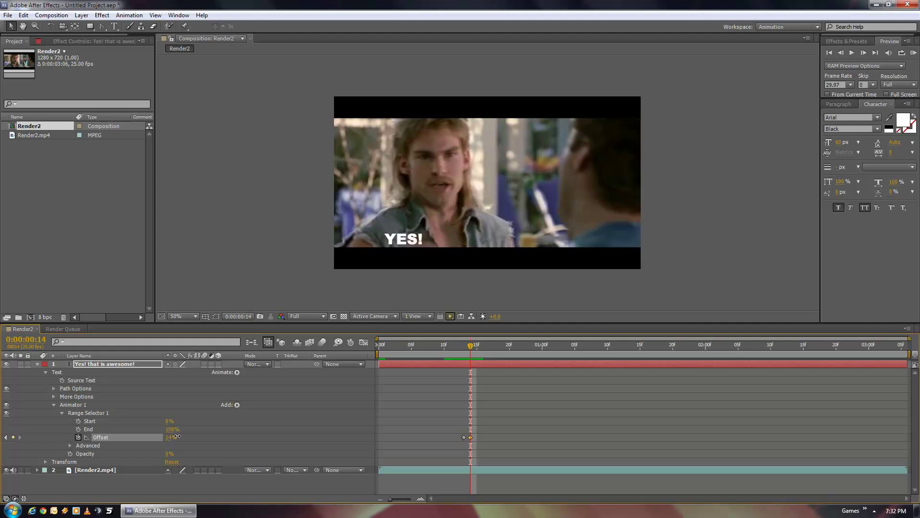
{"action": "left_click_drag", "start_coordinate": [177, 436], "coordinate": [177, 436]}
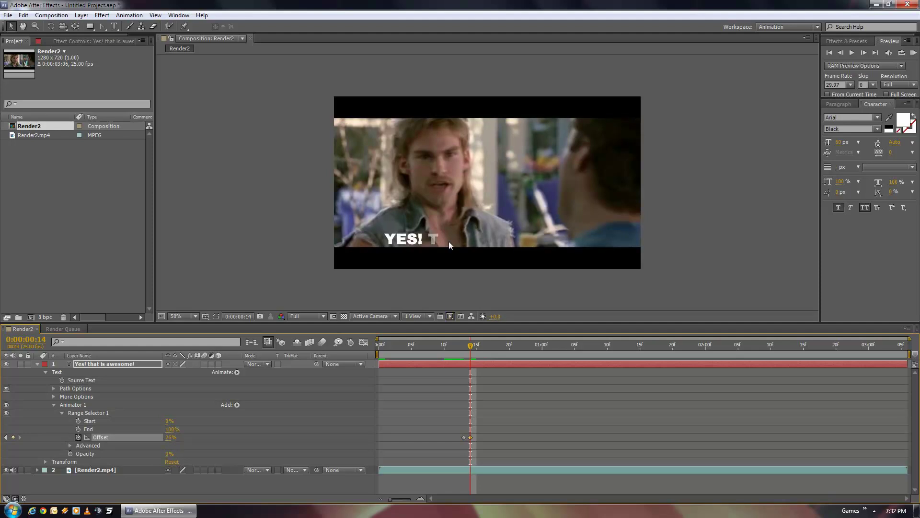
{"action": "scroll", "coordinate": [448, 241], "scroll_direction": "up", "scroll_amount": 4}
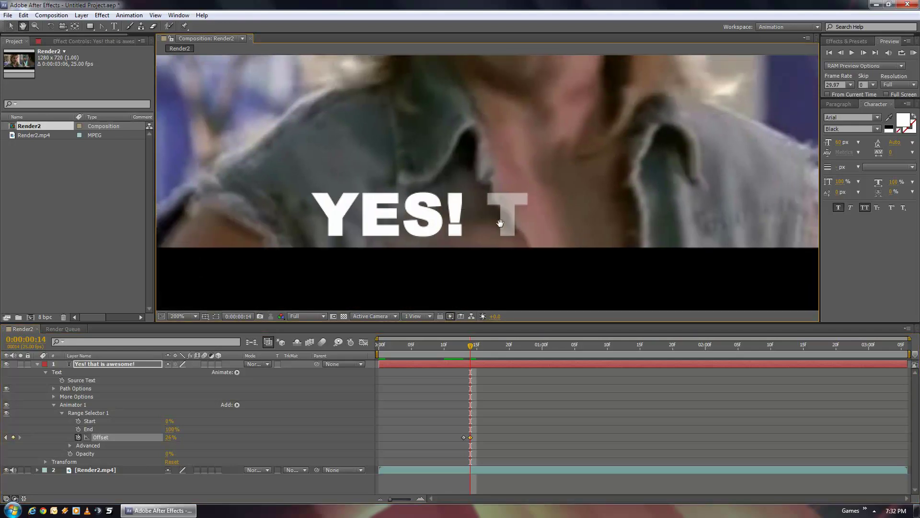
{"action": "key", "text": "v"}
{"action": "left_click_drag", "start_coordinate": [169, 441], "coordinate": [168, 441]}
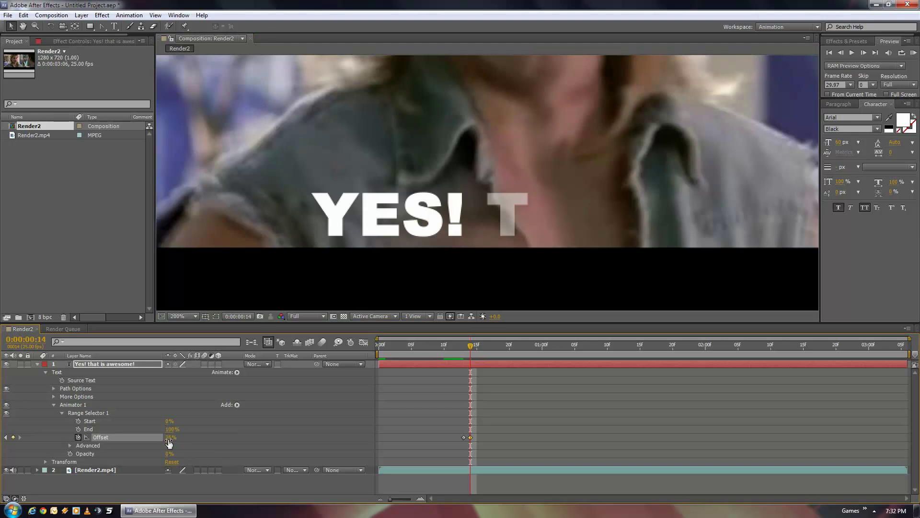
{"action": "left_click", "coordinate": [170, 438]}
{"action": "type", "text": "24"}
{"action": "key", "text": "Return"}
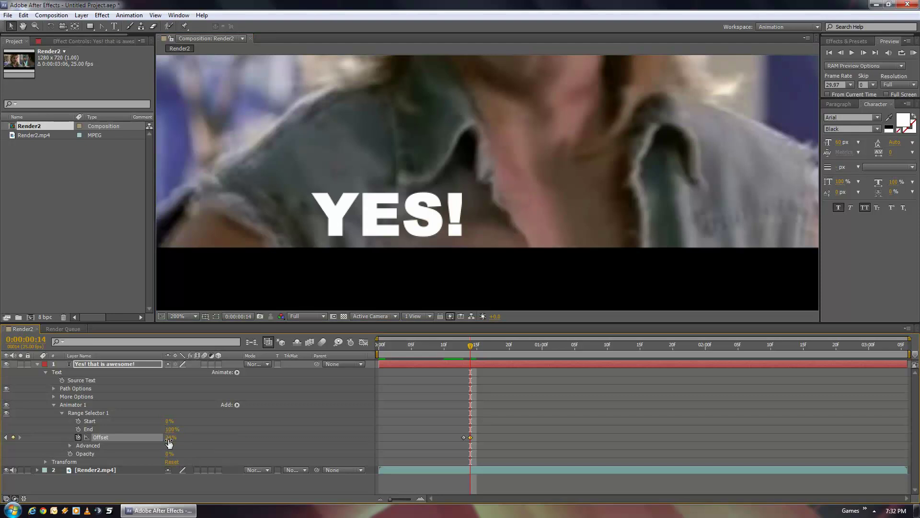
Try lower Offset values such as 20% and 18% on the 0:00:00:14 keyframe.
{"action": "type", "text": "23"}
{"action": "key", "text": "Return"}
{"action": "left_click", "coordinate": [170, 437]}
{"action": "type", "text": "20"}
{"action": "key", "text": "Return"}
{"action": "left_click", "coordinate": [169, 437]}
{"action": "type", "text": "18"}
{"action": "key", "text": "Return"}
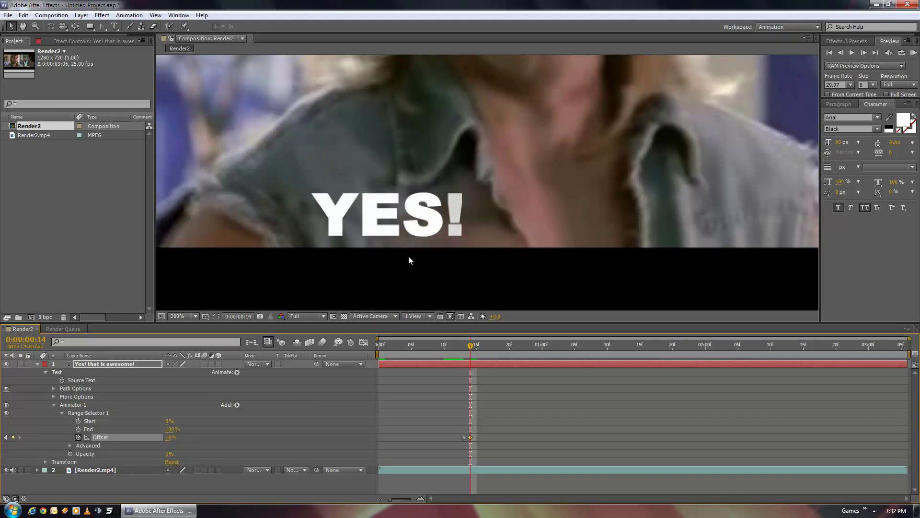
{"action": "left_click", "coordinate": [170, 437]}
{"action": "key", "text": "Return"}
{"action": "left_click_drag", "start_coordinate": [167, 437], "coordinate": [169, 440]}
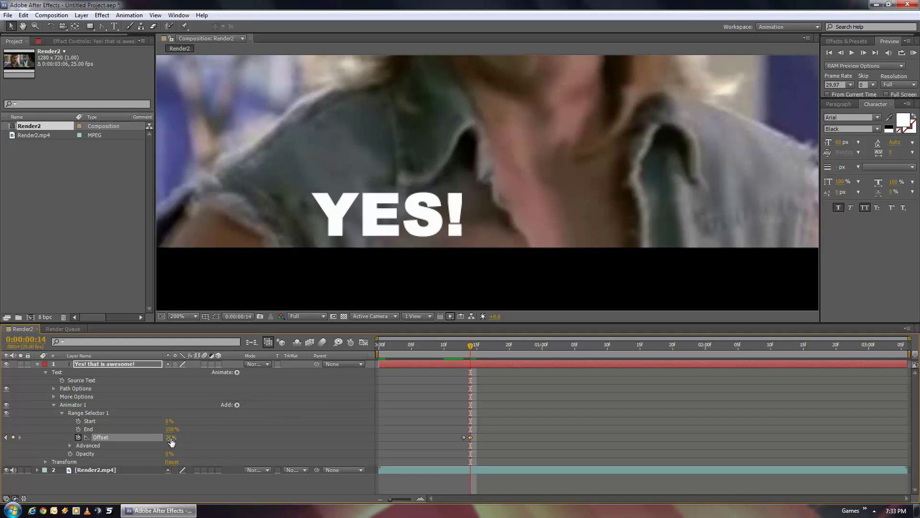
Set the Offset of the 0:00:00:14 keyframe to 23%.
{"action": "left_click", "coordinate": [168, 438]}
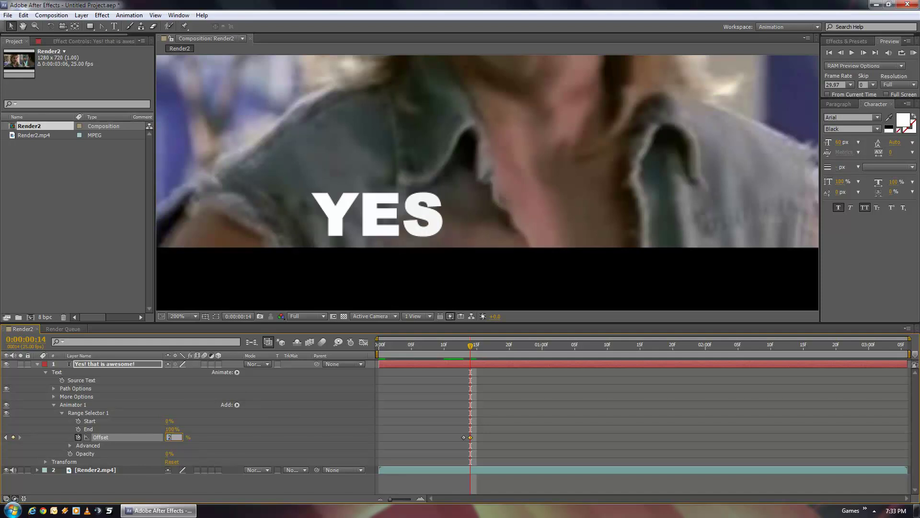
{"action": "type", "text": "24"}
{"action": "key", "text": "Return"}
{"action": "left_click", "coordinate": [169, 437]}
{"action": "type", "text": "23"}
{"action": "key", "text": "Return"}
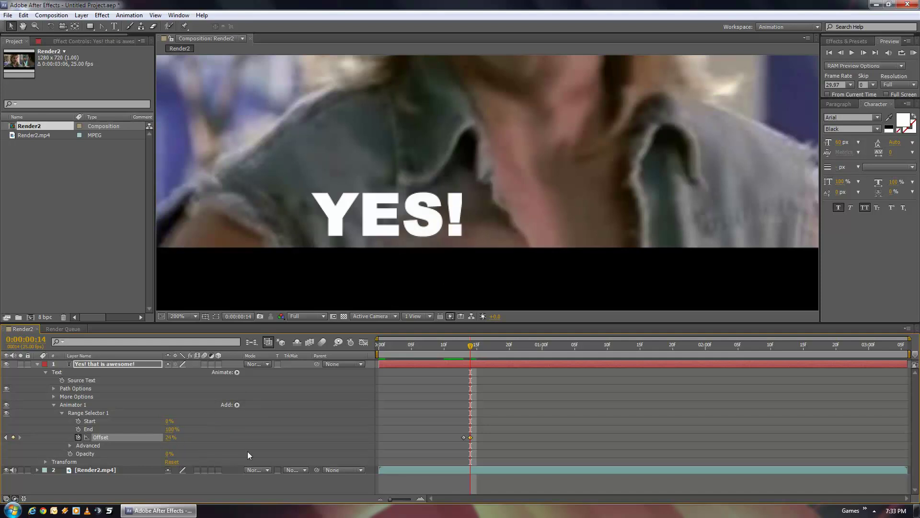
{"action": "left_click", "coordinate": [177, 440]}
{"action": "type", "text": "23"}
{"action": "key", "text": "Return"}
Turn the Offset keyframe at 0:00:00:14 into a hold keyframe.
{"action": "scroll", "coordinate": [543, 192], "scroll_direction": "down", "scroll_amount": 1}
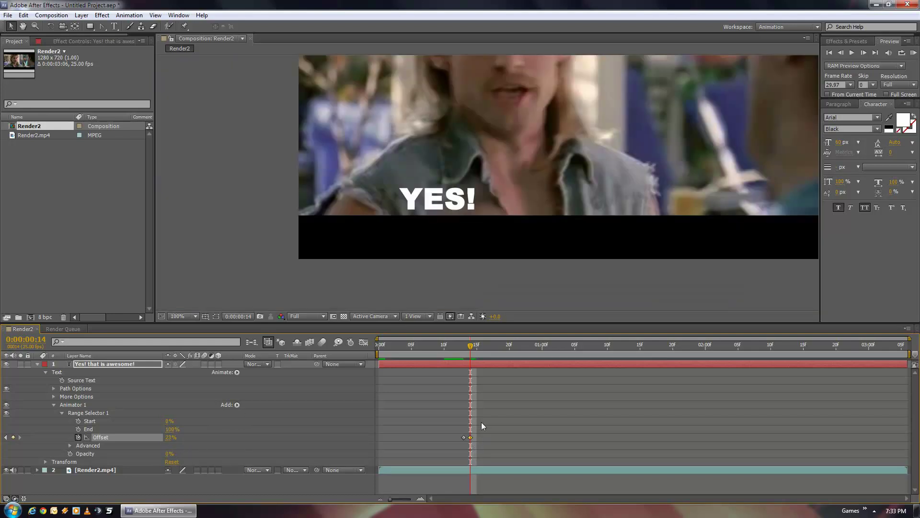
{"action": "scroll", "coordinate": [559, 208], "scroll_direction": "down", "scroll_amount": 1}
{"action": "left_click_drag", "start_coordinate": [568, 185], "coordinate": [515, 224]}
{"action": "scroll", "coordinate": [516, 261], "scroll_direction": "up", "scroll_amount": 1}
{"action": "right_click", "coordinate": [469, 437]}
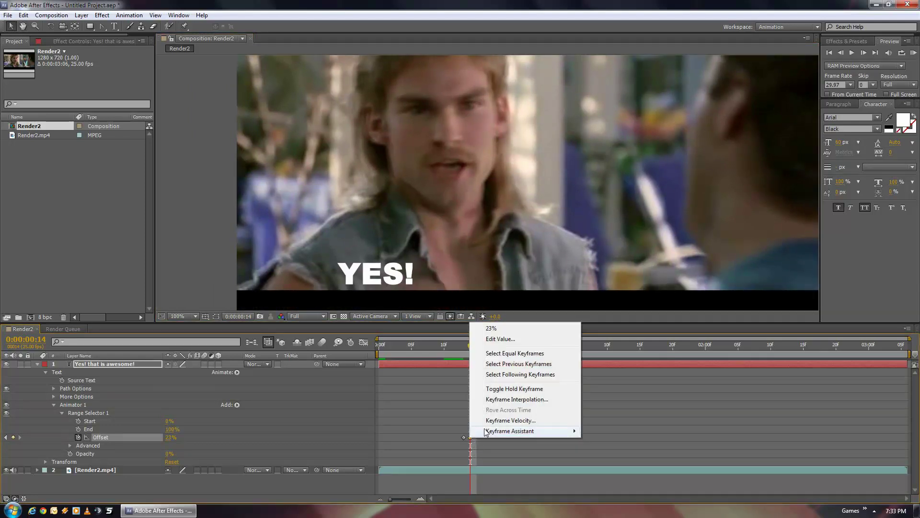
{"action": "left_click", "coordinate": [523, 387]}
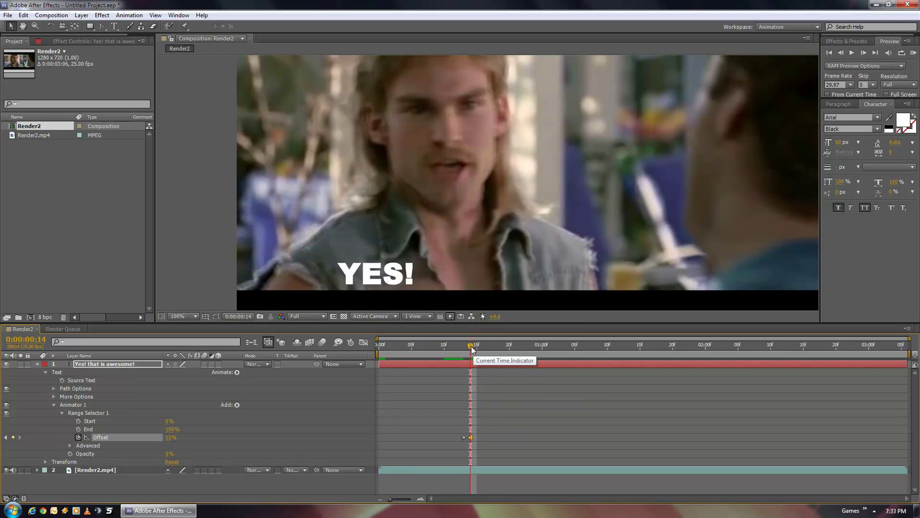
Add an Offset keyframe at 0:00:02:06 with a value of 47% to reveal the word "THAT".
{"action": "left_click_drag", "start_coordinate": [471, 346], "coordinate": [753, 364]}
{"action": "left_click_drag", "start_coordinate": [803, 315], "coordinate": [741, 301]}
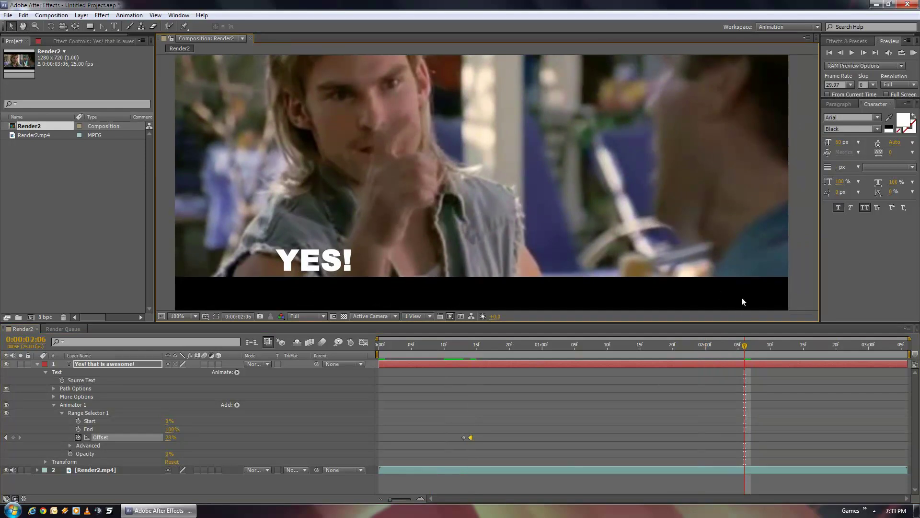
{"action": "key", "text": "j"}
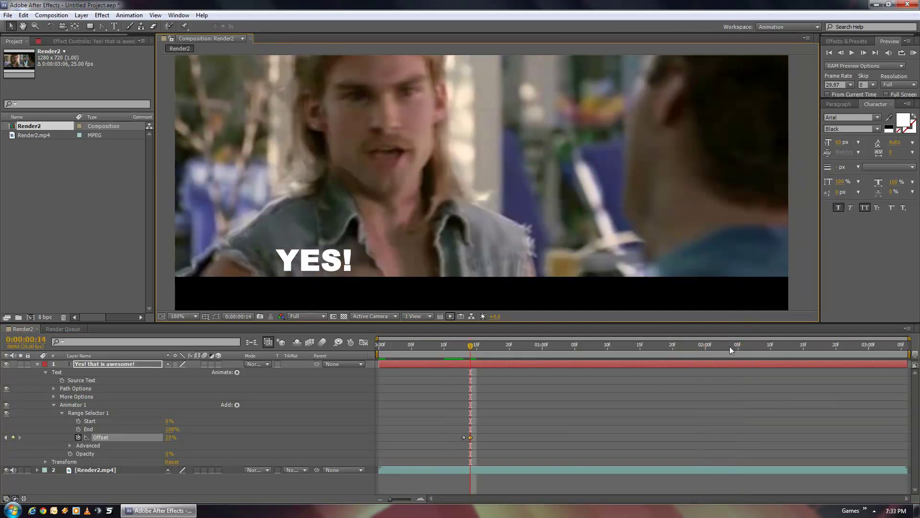
{"action": "mouse_move", "coordinate": [730, 346]}
{"action": "left_mouse_down"}
{"action": "mouse_move", "coordinate": [742, 346]}
{"action": "mouse_move", "coordinate": [663, 340]}
{"action": "mouse_move", "coordinate": [745, 344]}
{"action": "left_mouse_up"}
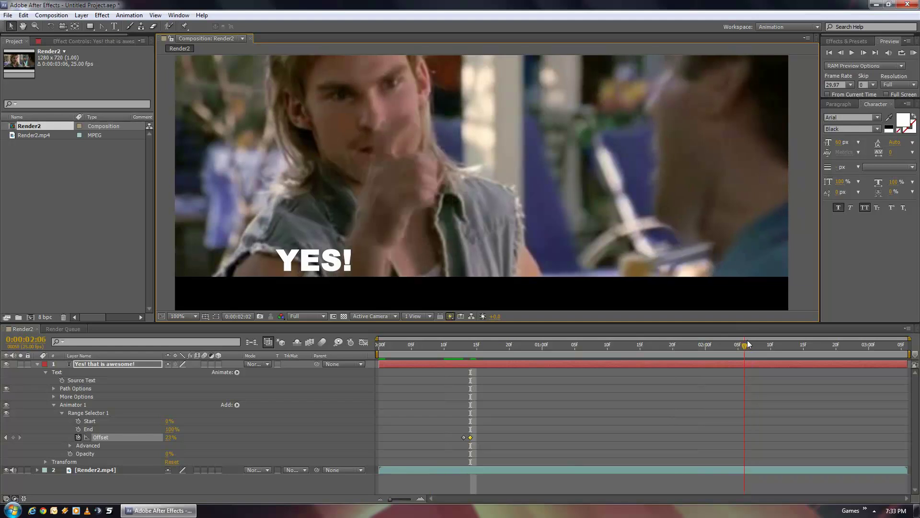
{"action": "left_click_drag", "start_coordinate": [175, 439], "coordinate": [176, 437]}
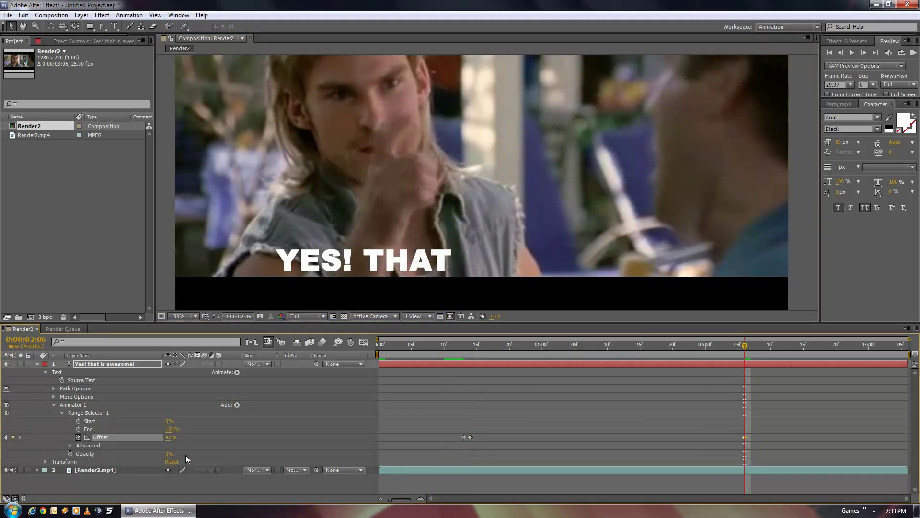
Preview the following frames and add an Offset keyframe at 0:00:02:12 with a value of 60% to reveal "IS".
{"action": "scroll", "coordinate": [639, 232], "scroll_direction": "down", "scroll_amount": 1}
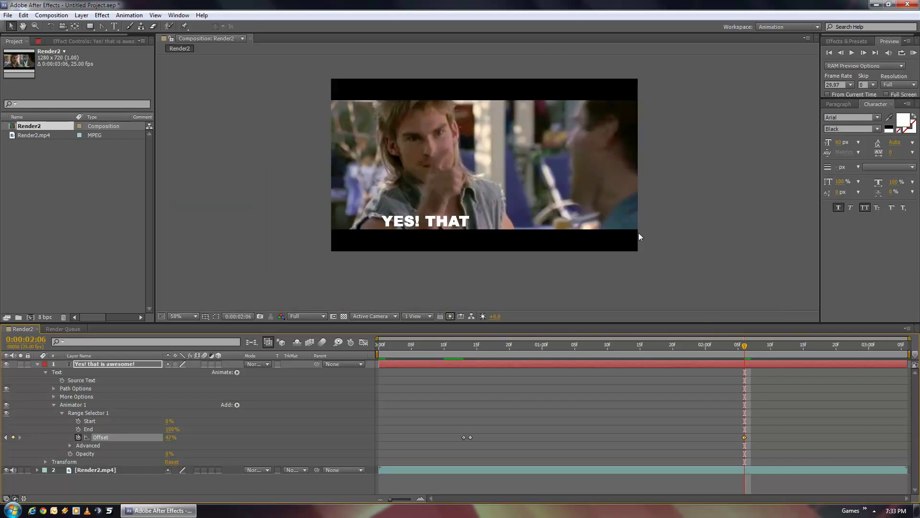
{"action": "left_click_drag", "start_coordinate": [638, 232], "coordinate": [619, 264]}
{"action": "key", "text": "Page_Down"}
{"action": "key", "text": "Page_Down"}
{"action": "key", "text": "space"}
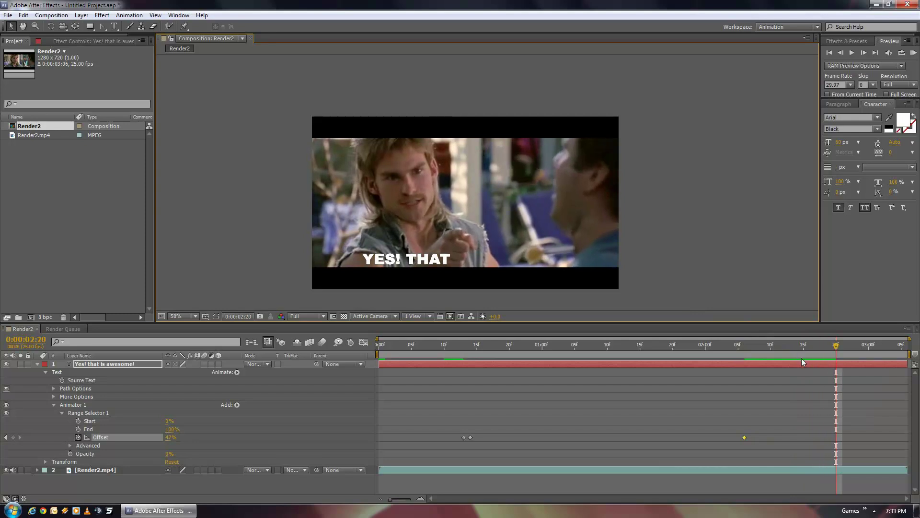
{"action": "left_click_drag", "start_coordinate": [745, 347], "coordinate": [780, 349]}
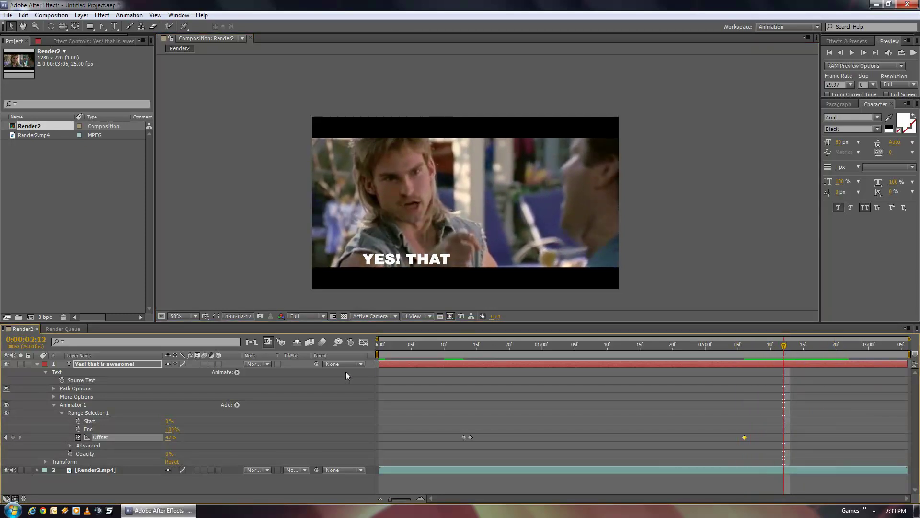
{"action": "left_click_drag", "start_coordinate": [169, 437], "coordinate": [174, 437]}
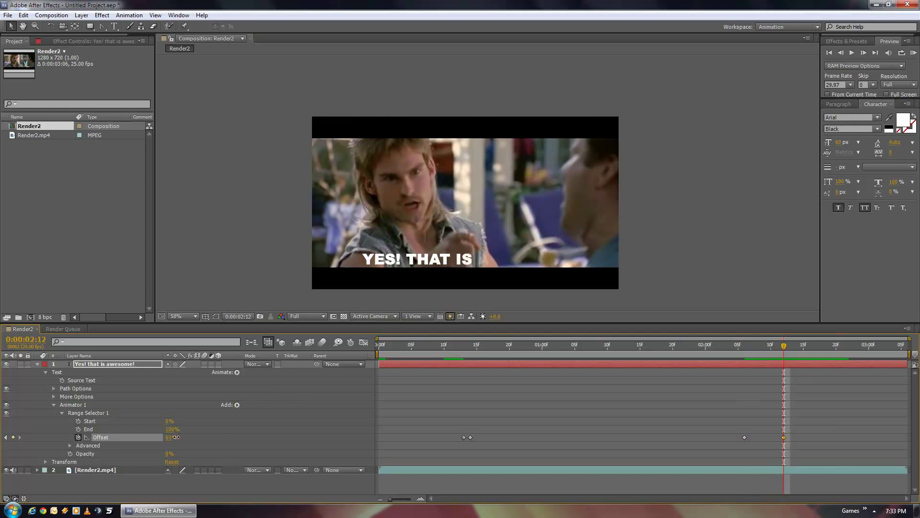
Move the 0:00:02:12 Offset keyframe one frame earlier and set the Offset to 100% at 0:00:02:14.
{"action": "left_click_drag", "start_coordinate": [741, 344], "coordinate": [786, 341]}
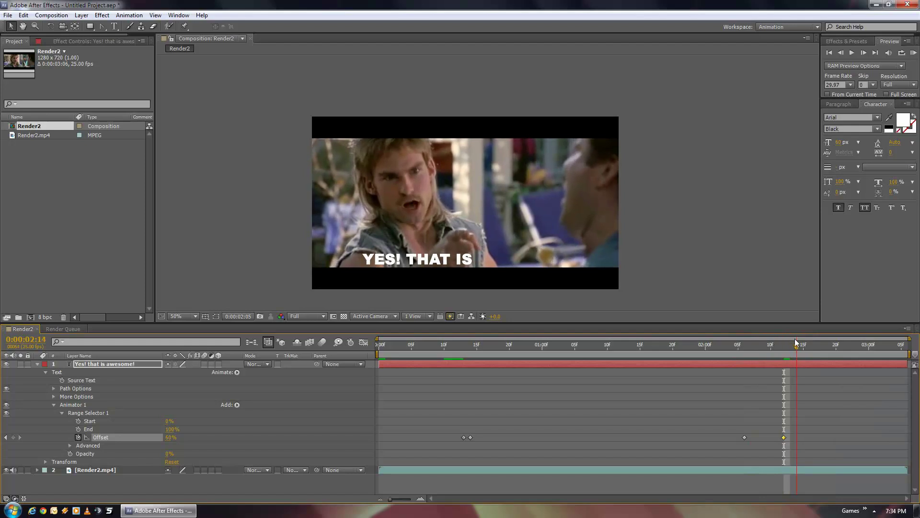
{"action": "key", "text": "Page_Down"}
{"action": "left_click_drag", "start_coordinate": [784, 436], "coordinate": [778, 438]}
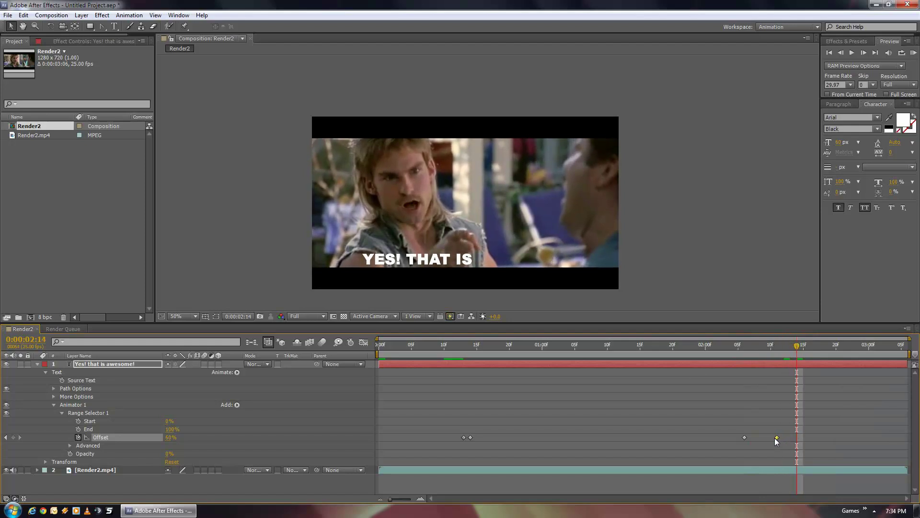
{"action": "left_click", "coordinate": [168, 438]}
{"action": "type", "text": "100"}
{"action": "key", "text": "Return"}
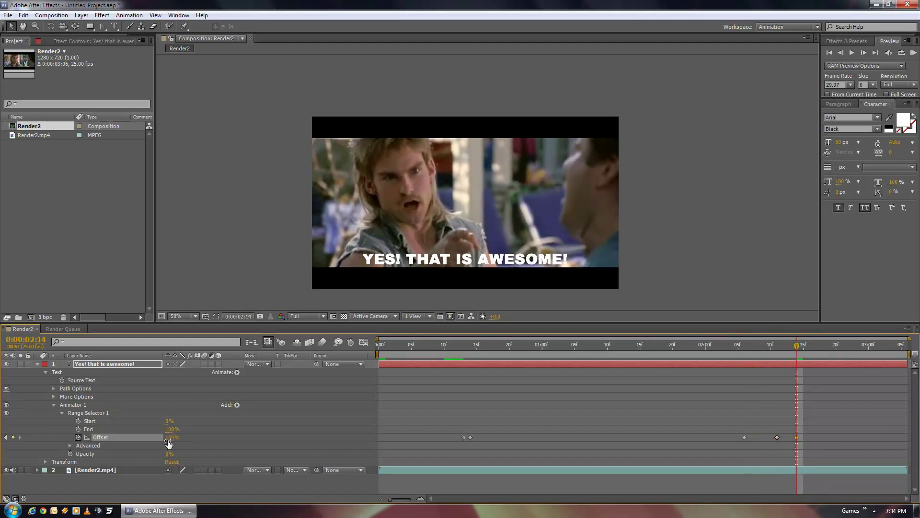
Toggle hold on the 0:00:00:14 Offset keyframe and preview the caption's gradual letter-by-letter reveal from there.
{"action": "left_click_drag", "start_coordinate": [450, 345], "coordinate": [470, 345]}
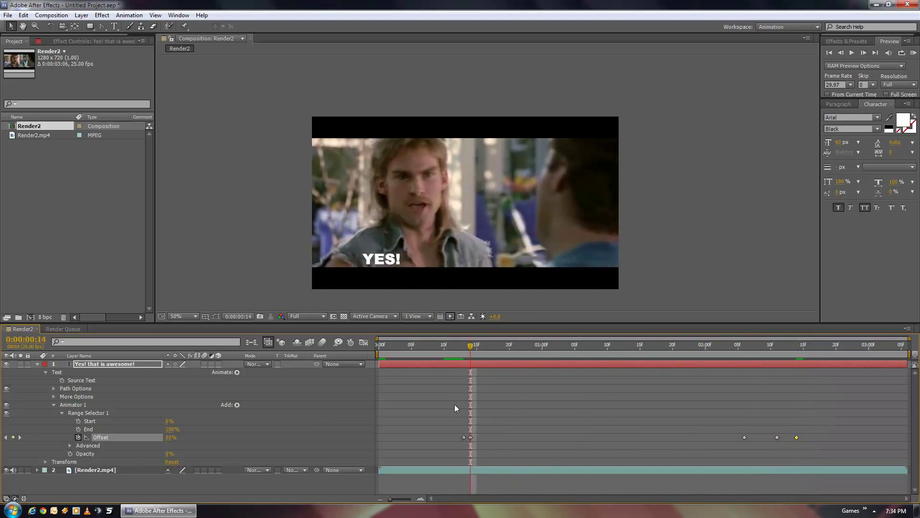
{"action": "right_click", "coordinate": [472, 437]}
{"action": "left_click", "coordinate": [491, 387]}
{"action": "left_click", "coordinate": [459, 345]}
{"action": "left_click_drag", "start_coordinate": [460, 346], "coordinate": [483, 346]}
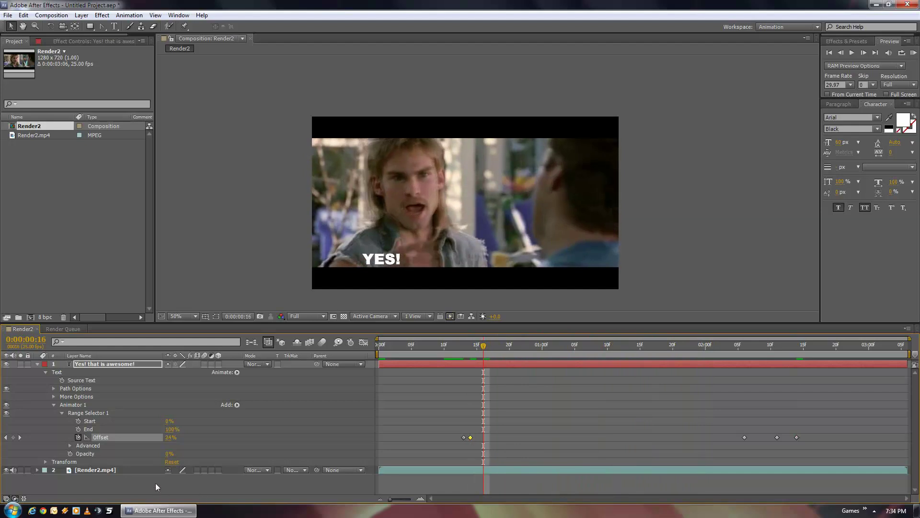
{"action": "key", "text": "space"}
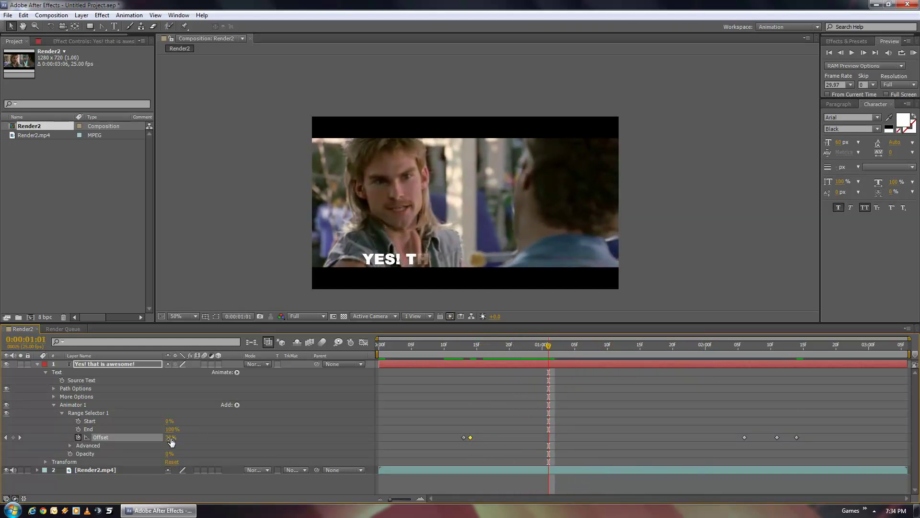
Check the caption between the 0:00:00:14 and 0:00:02:06 Offset keyframes and make the first of them a hold keyframe.
{"action": "left_click", "coordinate": [471, 346]}
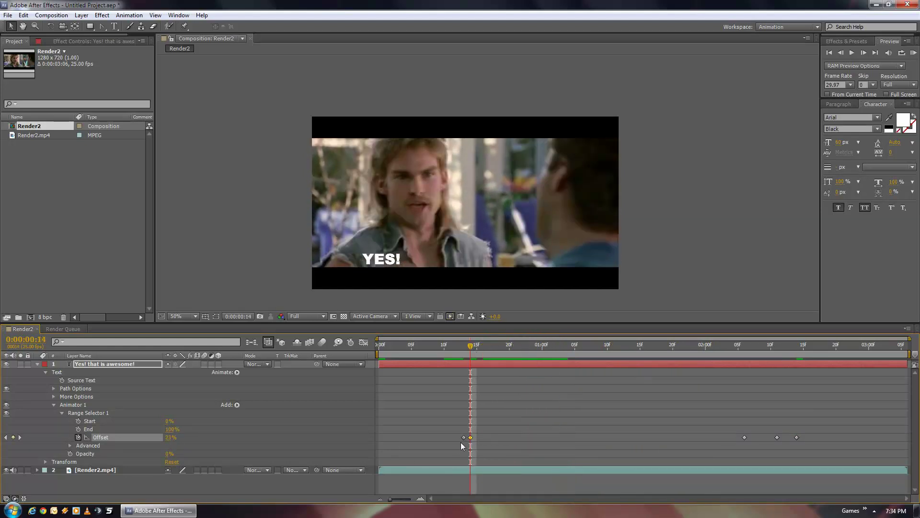
{"action": "left_click", "coordinate": [744, 346]}
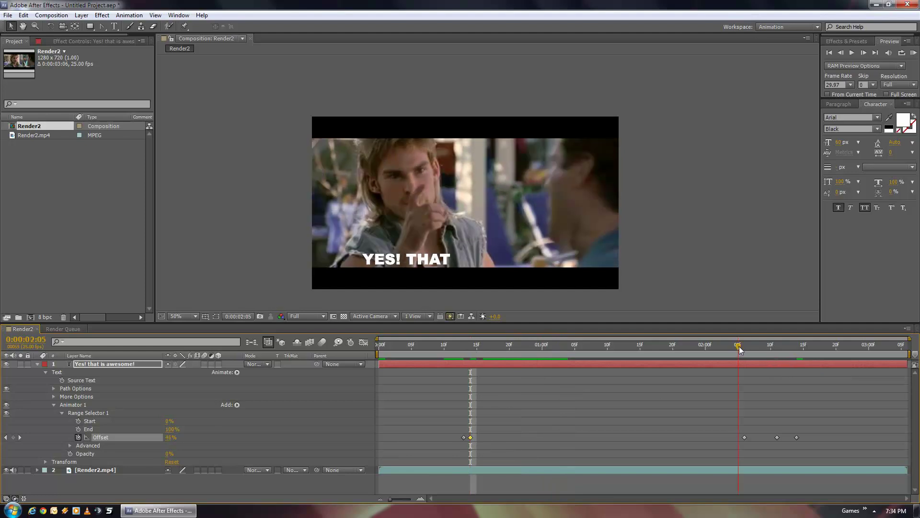
{"action": "left_click_drag", "start_coordinate": [738, 346], "coordinate": [530, 347]}
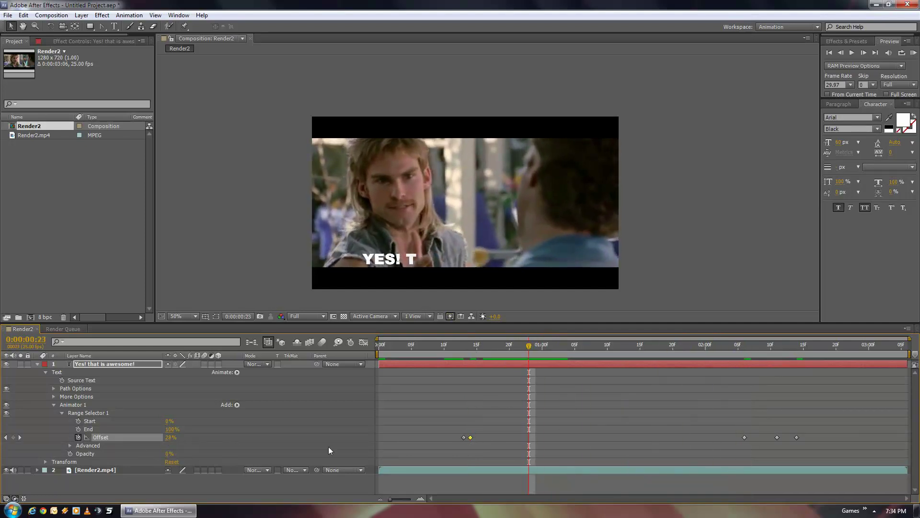
{"action": "right_click", "coordinate": [470, 437]}
{"action": "left_click", "coordinate": [508, 390]}
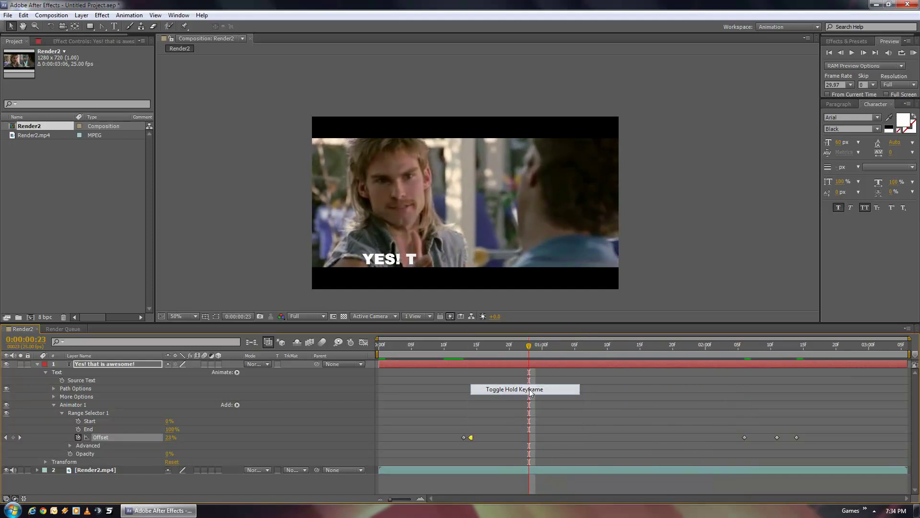
Turn the last three Offset keyframes, from 0:00:02:06 to 0:00:02:14, into hold keyframes.
{"action": "left_click_drag", "start_coordinate": [441, 344], "coordinate": [777, 352]}
{"action": "left_click_drag", "start_coordinate": [727, 418], "coordinate": [835, 456]}
{"action": "right_click", "coordinate": [797, 437]}
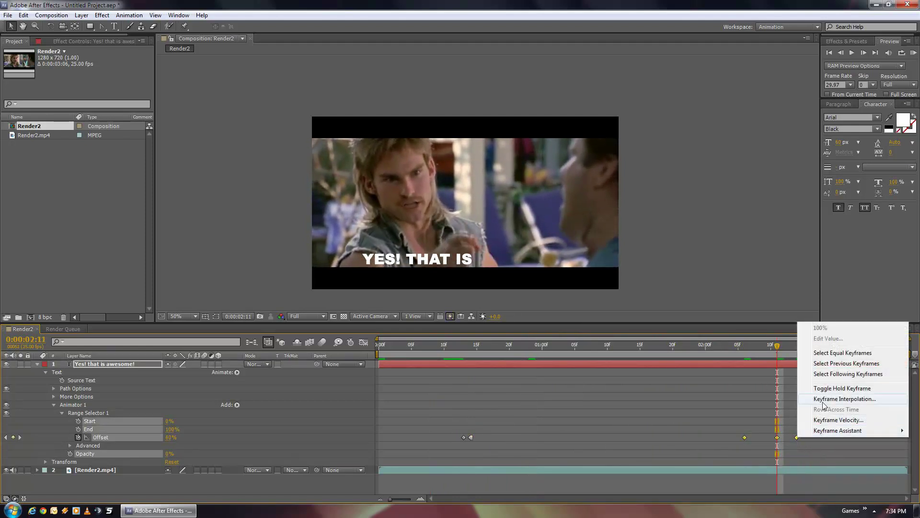
{"action": "left_click", "coordinate": [831, 392]}
Preview the caption's word-by-word reveal and review it between the 0:00:00:14 and 0:00:02:14 keyframes.
{"action": "left_click_drag", "start_coordinate": [728, 349], "coordinate": [817, 354]}
{"action": "key", "text": "KP_0"}
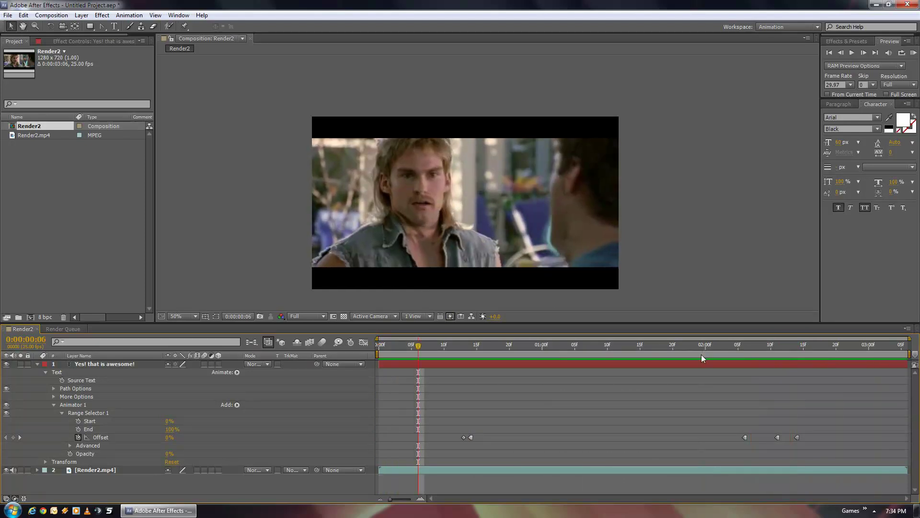
{"action": "left_click", "coordinate": [469, 345]}
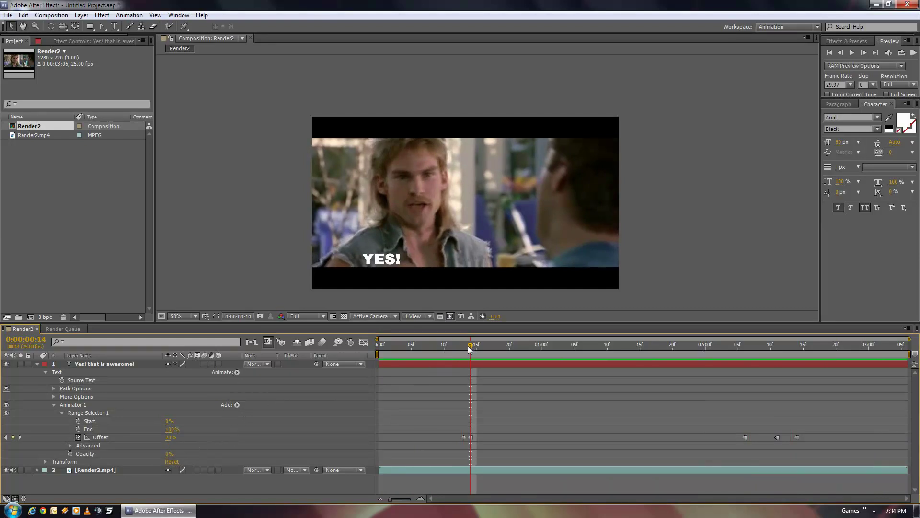
{"action": "left_click_drag", "start_coordinate": [470, 345], "coordinate": [798, 353]}
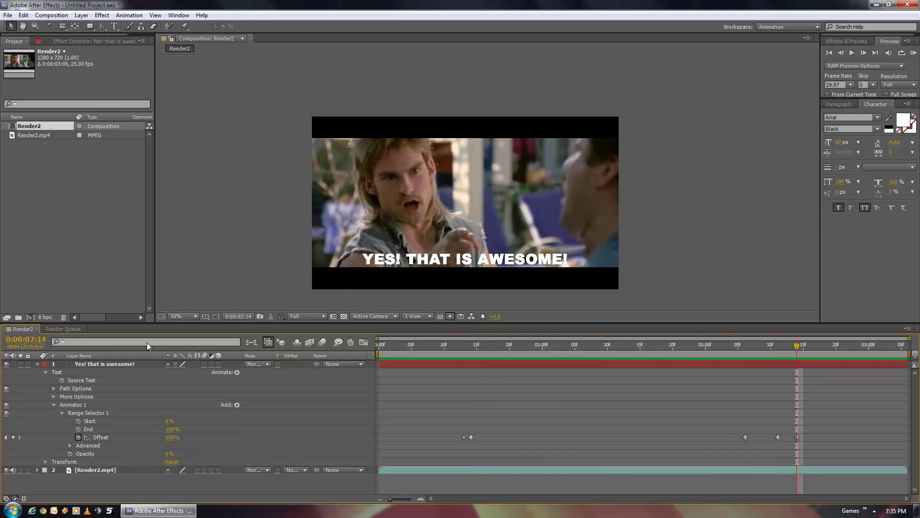
Apply the Stylize Glow effect to the "Yes! that is awesome!" text layer.
{"action": "scroll", "coordinate": [453, 247], "scroll_direction": "up", "scroll_amount": 2}
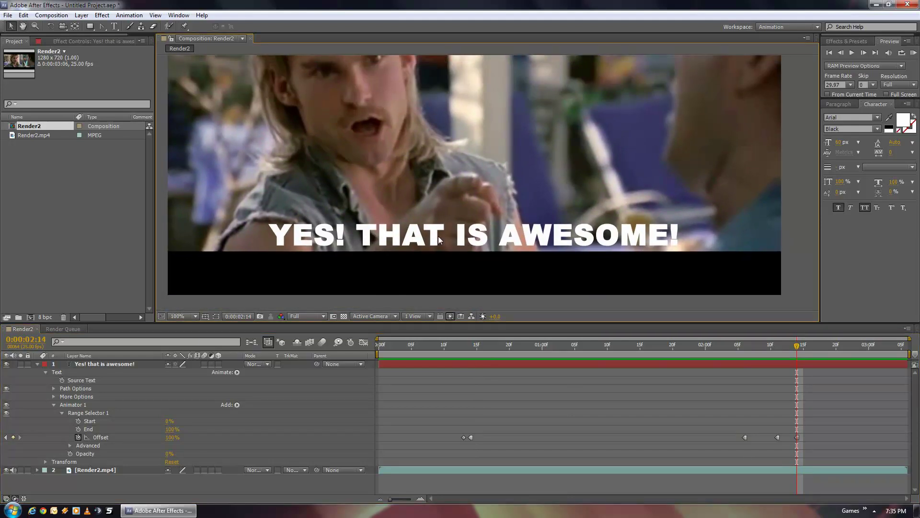
{"action": "left_click", "coordinate": [93, 364]}
{"action": "key", "text": "F3"}
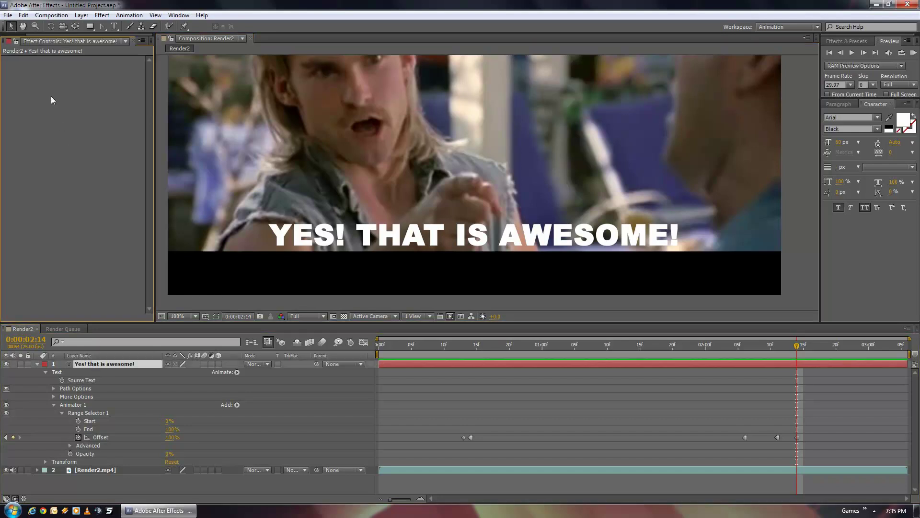
{"action": "right_click", "coordinate": [62, 123]}
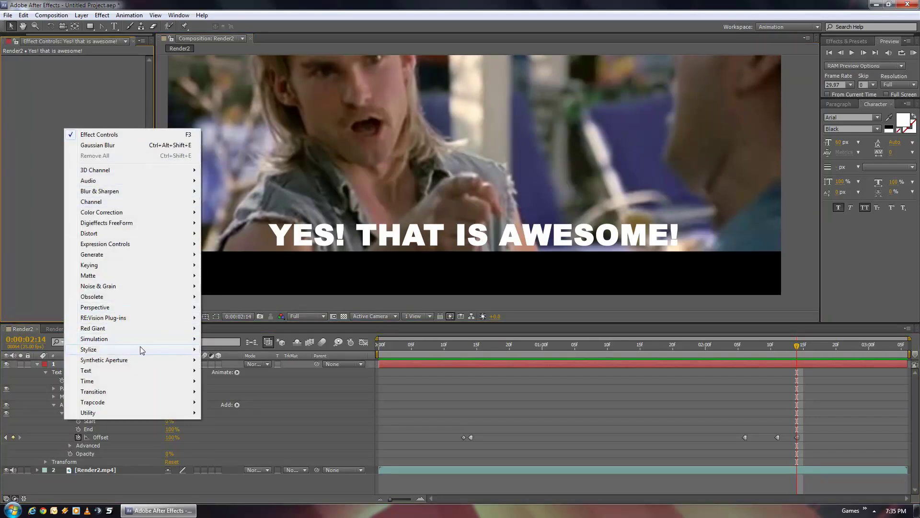
{"action": "mouse_move", "coordinate": [139, 350]}
{"action": "left_click", "coordinate": [231, 265]}
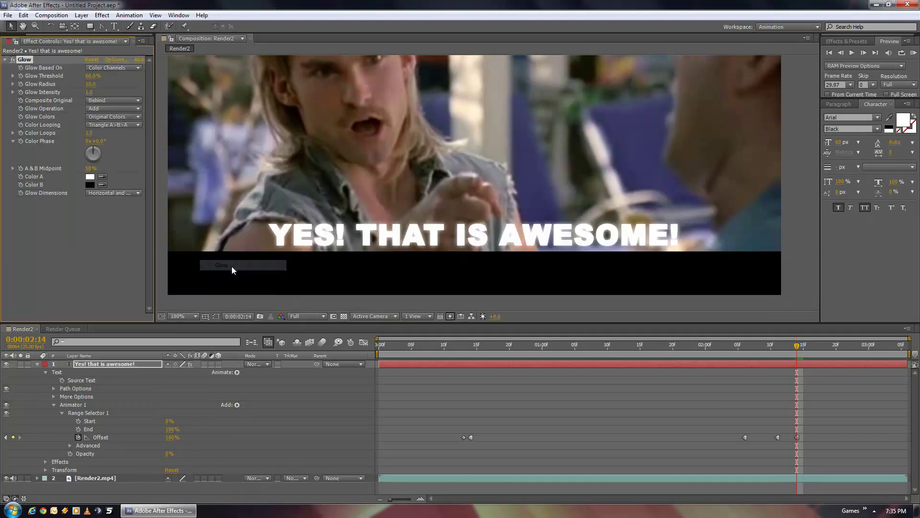
Set the glow's Color A to black and its Glow Colors option to A & B Colors.
{"action": "left_click", "coordinate": [90, 176]}
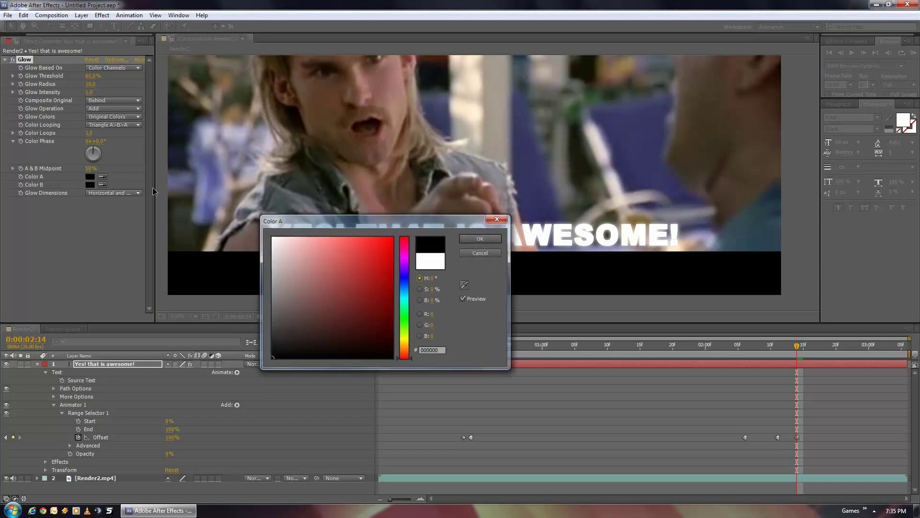
{"action": "key", "text": "Return"}
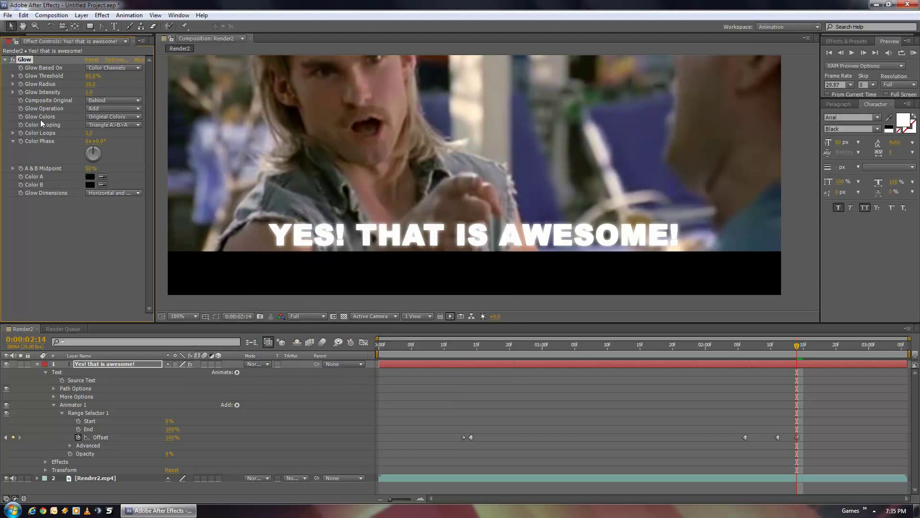
{"action": "left_click", "coordinate": [103, 117]}
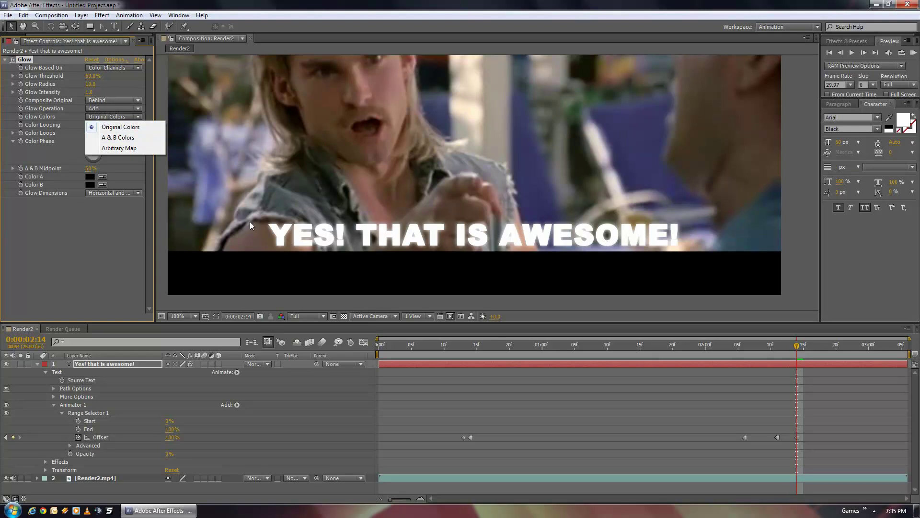
{"action": "left_click", "coordinate": [117, 138]}
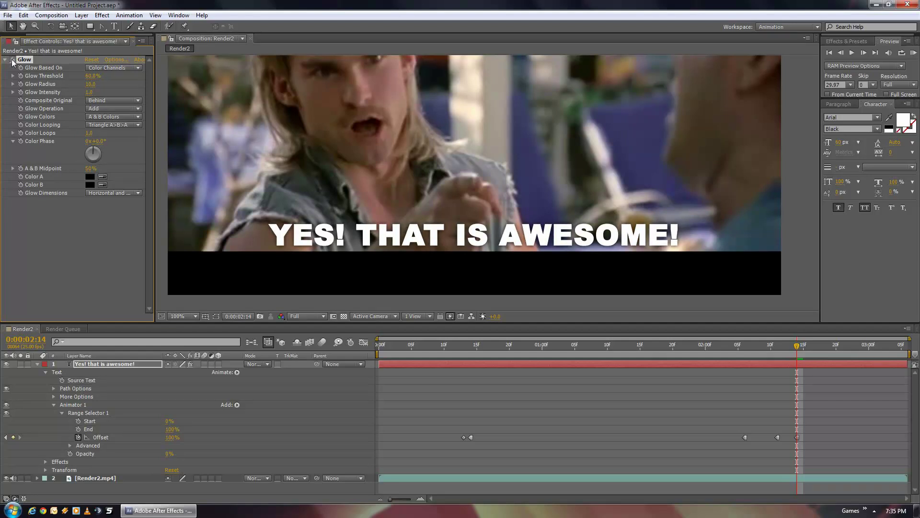
Switch the Glow effect off and on to compare the caption's legibility, including at 50% magnification.
{"action": "left_click", "coordinate": [13, 59]}
{"action": "left_click", "coordinate": [12, 60]}
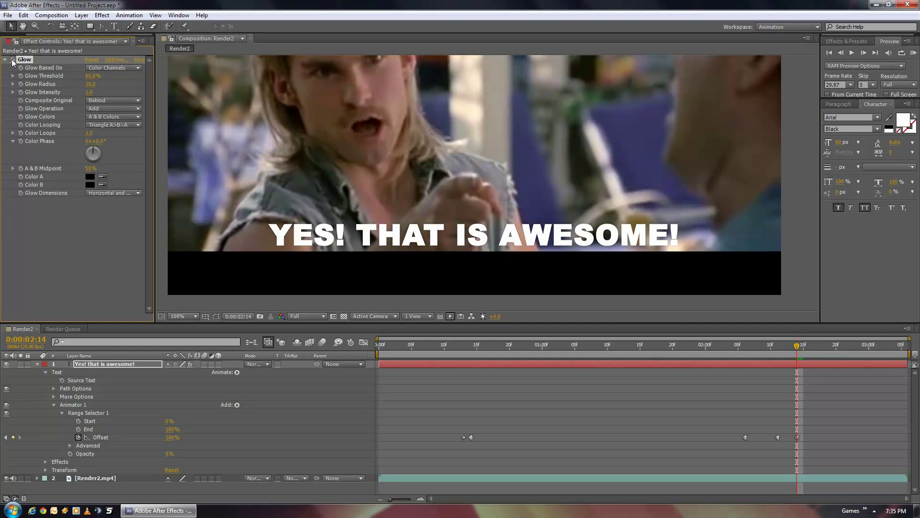
{"action": "scroll", "coordinate": [501, 161], "scroll_direction": "down", "scroll_amount": 2}
{"action": "left_click_drag", "start_coordinate": [542, 186], "coordinate": [499, 230]}
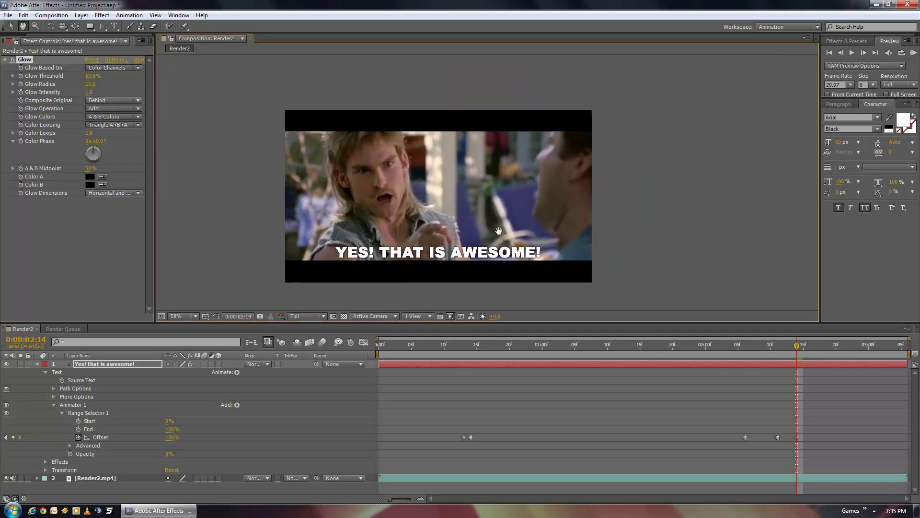
{"action": "key", "text": "v"}
{"action": "left_click", "coordinate": [12, 59]}
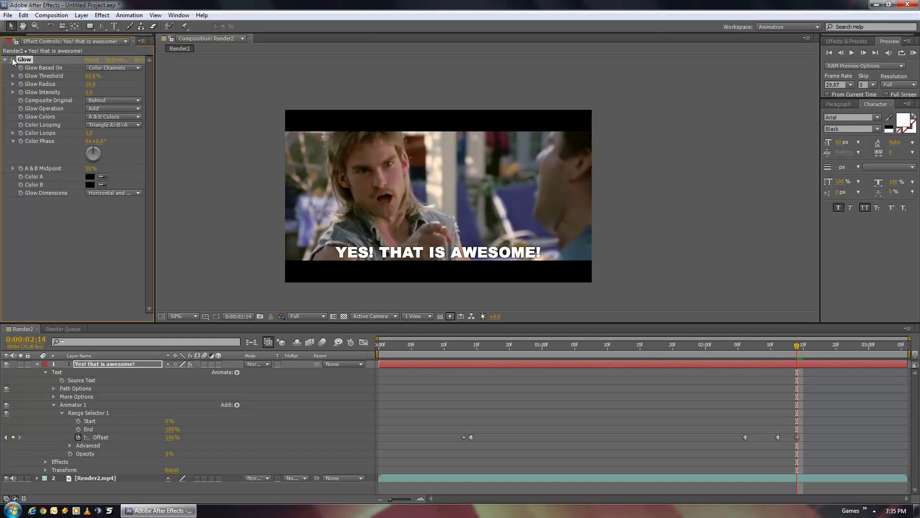
Play the glowing caption from 0:00:00:10 and check the reveal up to 0:00:02:14.
{"action": "left_click", "coordinate": [444, 342]}
{"action": "key", "text": "space"}
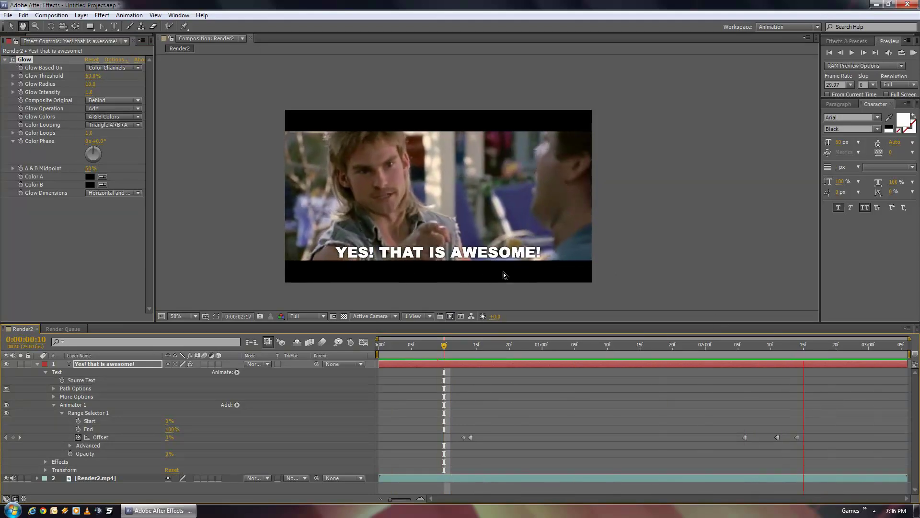
{"action": "left_click_drag", "start_coordinate": [456, 345], "coordinate": [799, 344]}
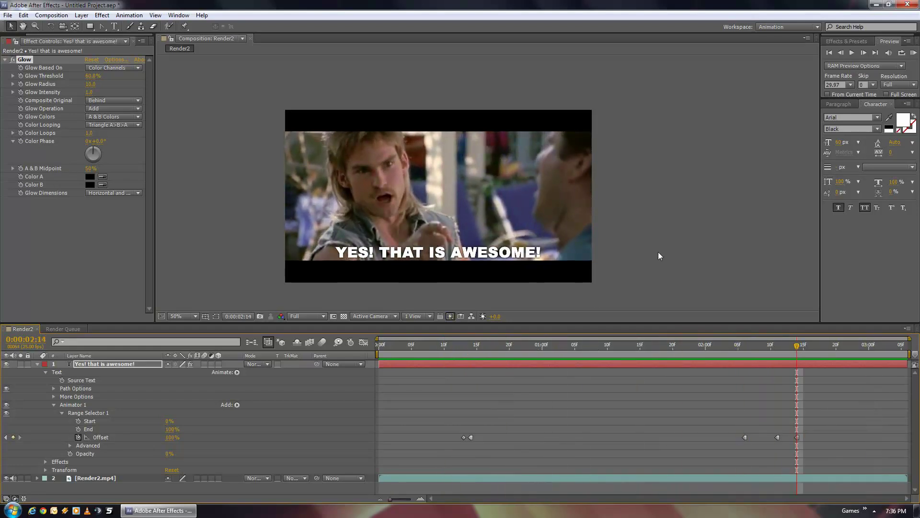
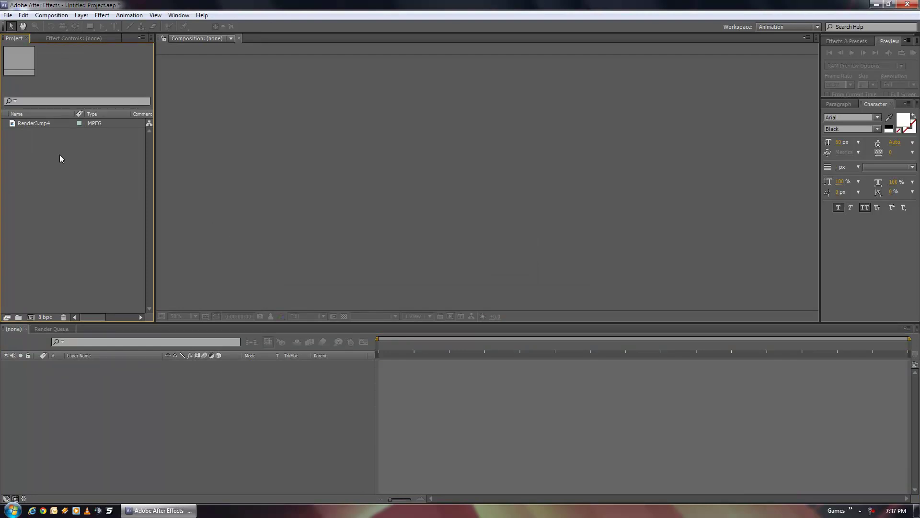
Create a composition from Render3.mp4 and play the clip through from the start.
{"action": "left_click_drag", "start_coordinate": [36, 125], "coordinate": [30, 318]}
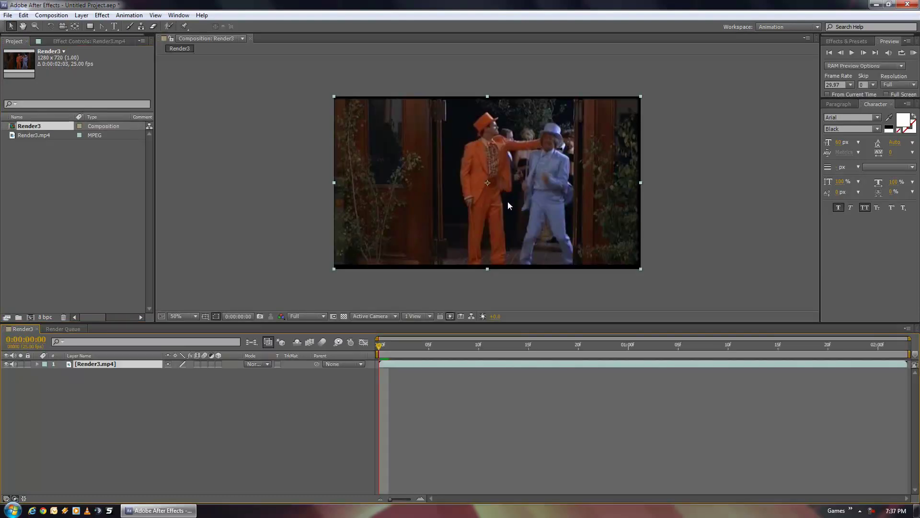
{"action": "scroll", "coordinate": [508, 202], "scroll_direction": "up", "scroll_amount": 1}
{"action": "scroll", "coordinate": [508, 201], "scroll_direction": "down", "scroll_amount": 1}
{"action": "key", "text": "space"}
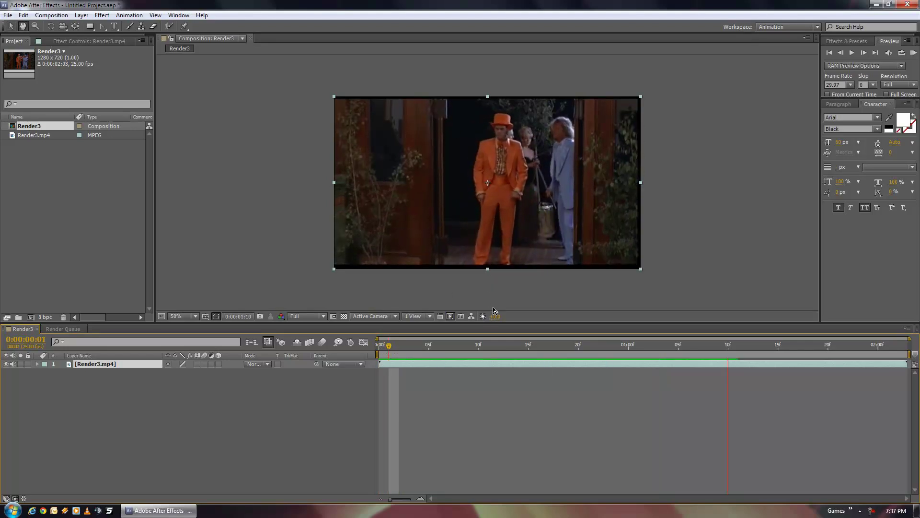
{"action": "key", "text": "space"}
{"action": "key", "text": "space"}
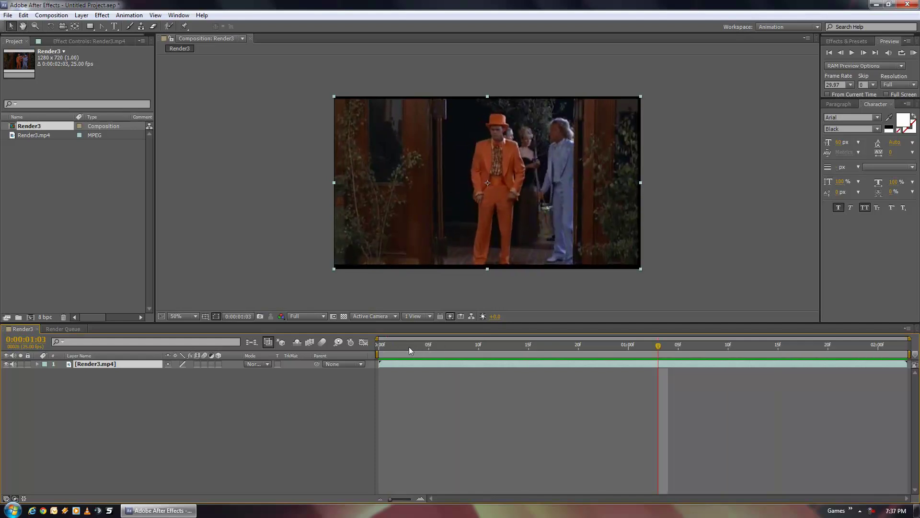
{"action": "mouse_move", "coordinate": [394, 345]}
{"action": "left_mouse_down"}
{"action": "mouse_move", "coordinate": [515, 347]}
{"action": "mouse_move", "coordinate": [376, 345]}
{"action": "left_mouse_up"}
{"action": "key", "text": "space"}
{"action": "key", "text": "space"}
Import votedownlarge.png from the Source Images folder inside zGIF Fun.
{"action": "right_click", "coordinate": [53, 184]}
{"action": "mouse_move", "coordinate": [122, 219]}
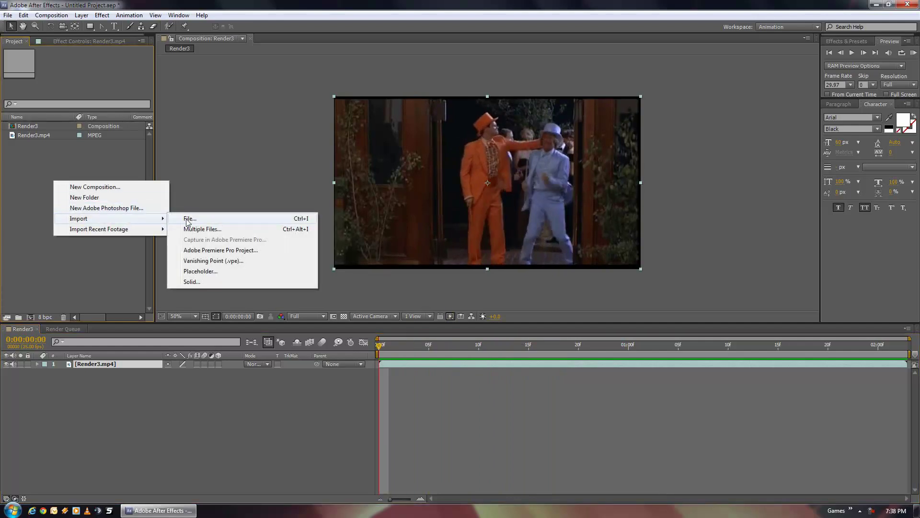
{"action": "left_click", "coordinate": [191, 216]}
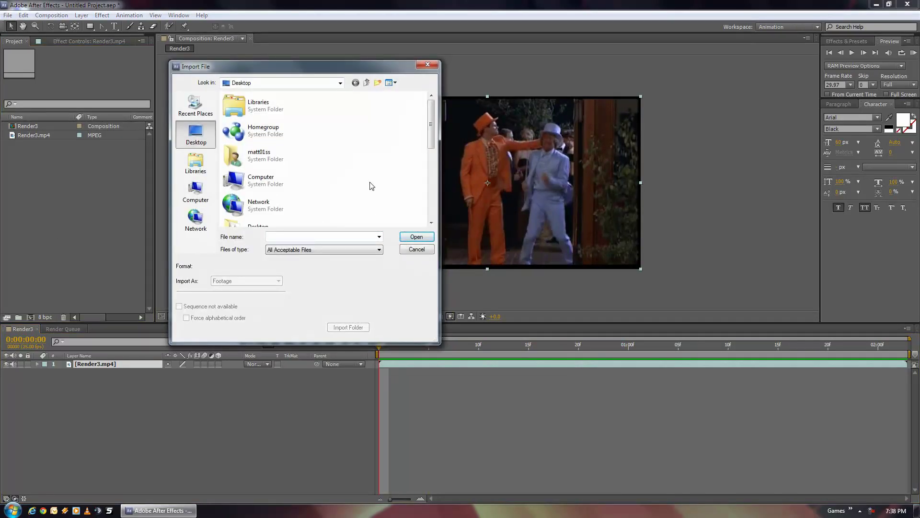
{"action": "scroll", "coordinate": [371, 185], "scroll_direction": "down", "scroll_amount": 3}
{"action": "double_click", "coordinate": [285, 155]}
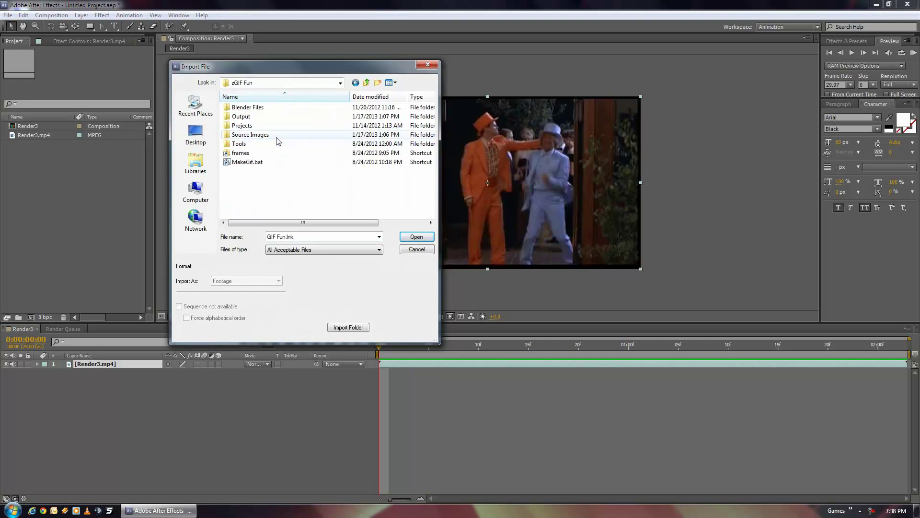
{"action": "double_click", "coordinate": [277, 140]}
{"action": "scroll", "coordinate": [428, 141], "scroll_direction": "down", "scroll_amount": 2}
{"action": "left_click", "coordinate": [309, 139]}
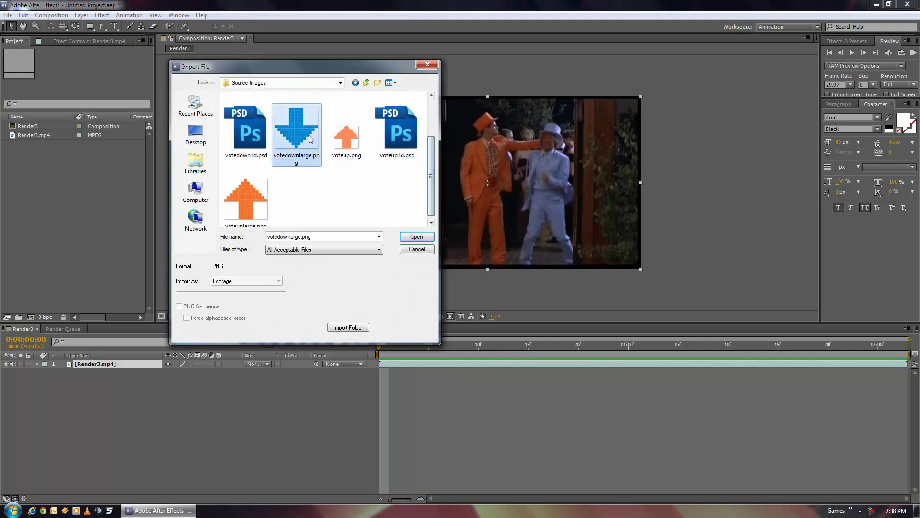
{"action": "double_click", "coordinate": [309, 139]}
Place votedownlarge.png over the blue-suited man's head at about 910, 132 and scale it to 54%.
{"action": "left_click_drag", "start_coordinate": [63, 144], "coordinate": [558, 147]}
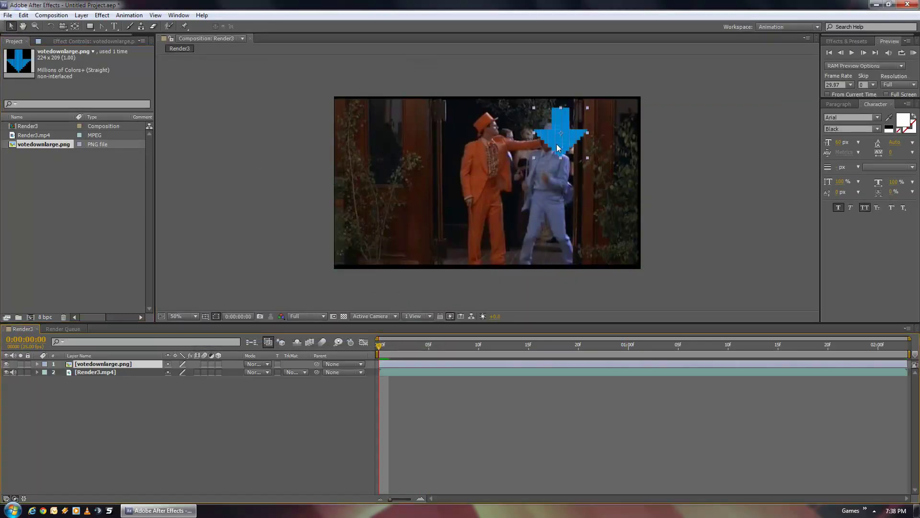
{"action": "left_click", "coordinate": [37, 364]}
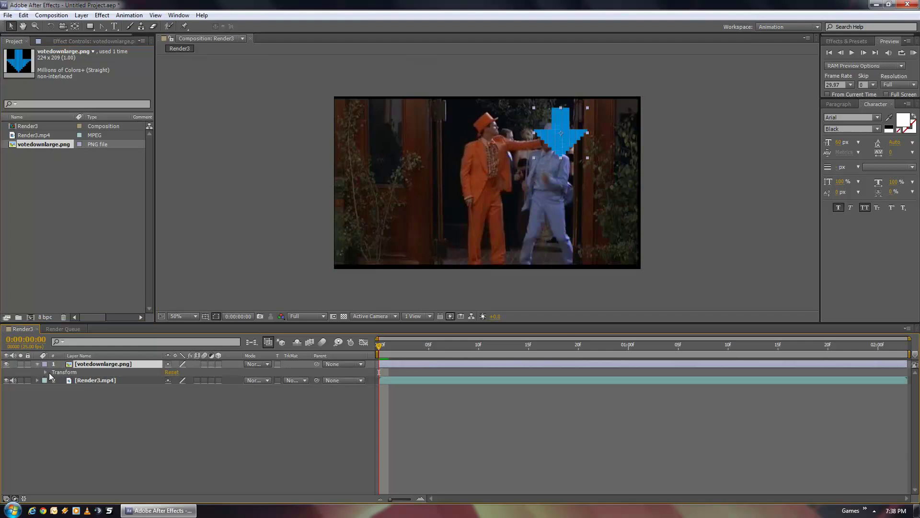
{"action": "left_click", "coordinate": [45, 371]}
{"action": "left_click_drag", "start_coordinate": [178, 397], "coordinate": [158, 395]}
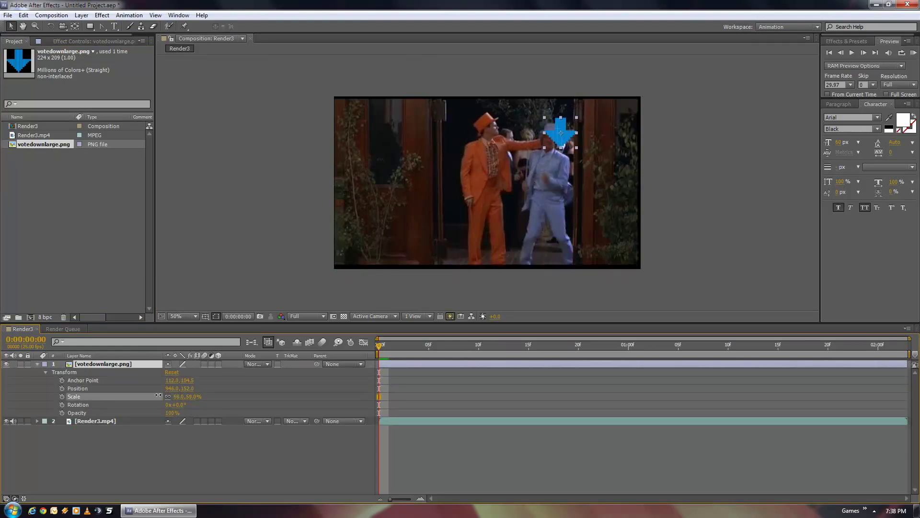
{"action": "left_click_drag", "start_coordinate": [561, 143], "coordinate": [553, 138]}
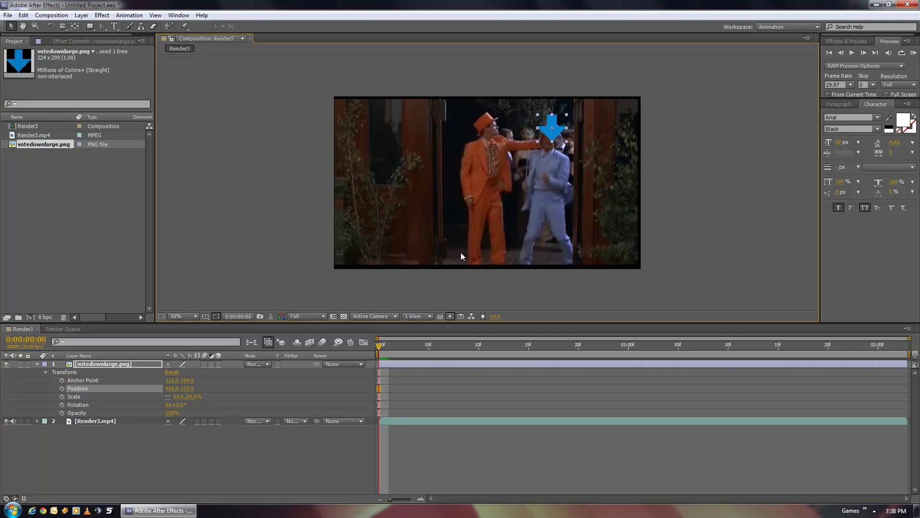
Keyframe the arrow's Position at 0:00:00:06 at about 913, 86 and remove the starting keyframe at 0:00:00:00.
{"action": "left_click", "coordinate": [61, 388]}
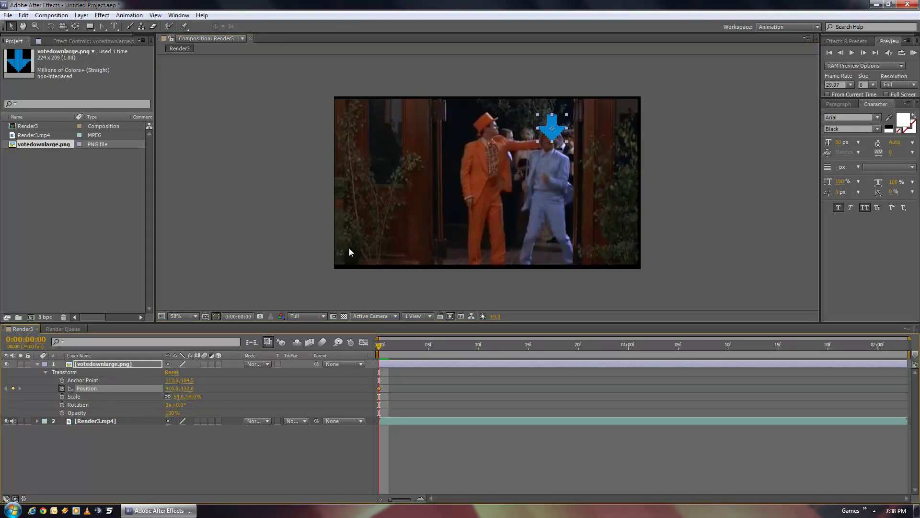
{"action": "key", "text": "Page_Down"}
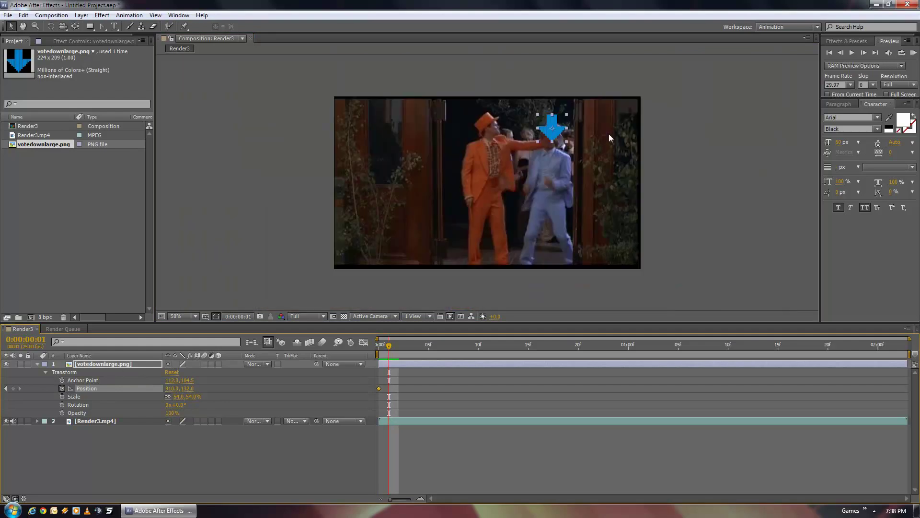
{"action": "key", "text": "Page_Down"}
{"action": "key", "text": "Page_Down"}
{"action": "mouse_move", "coordinate": [439, 346]}
{"action": "left_mouse_down"}
{"action": "mouse_move", "coordinate": [470, 347]}
{"action": "mouse_move", "coordinate": [429, 346]}
{"action": "mouse_move", "coordinate": [437, 346]}
{"action": "left_mouse_up"}
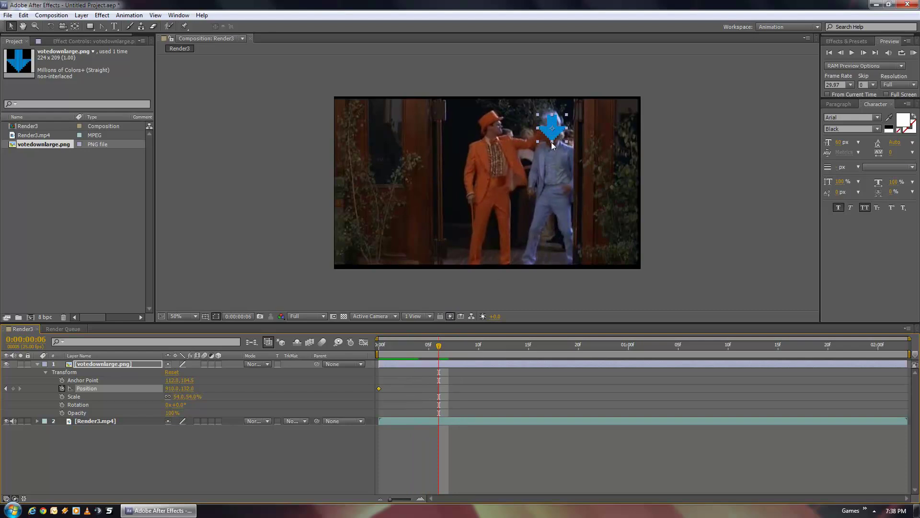
{"action": "left_click_drag", "start_coordinate": [552, 145], "coordinate": [553, 134]}
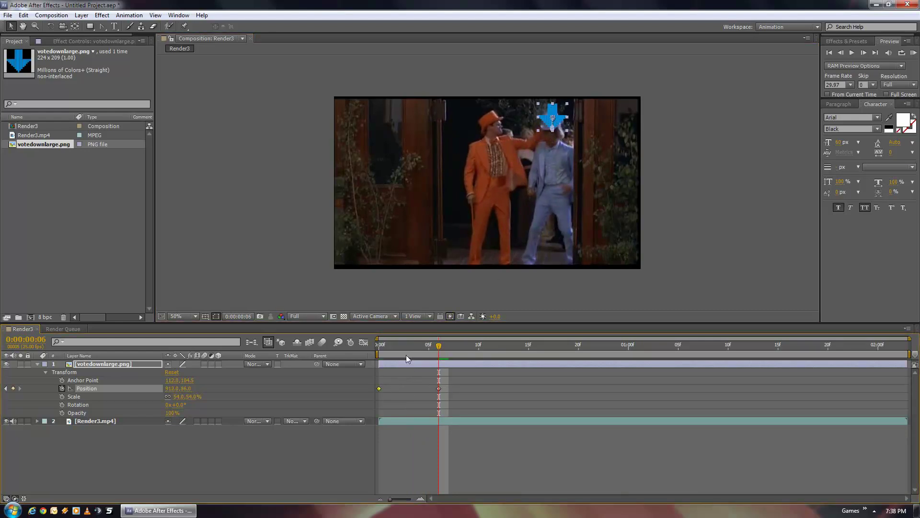
{"action": "key", "text": "Delete"}
Hide the layer controls and keyframe the arrow's Position frame by frame from 0:00:00:07 to 0:00:00:20, moving it off the frame's lower left.
{"action": "key", "text": "ctrl+shift+h"}
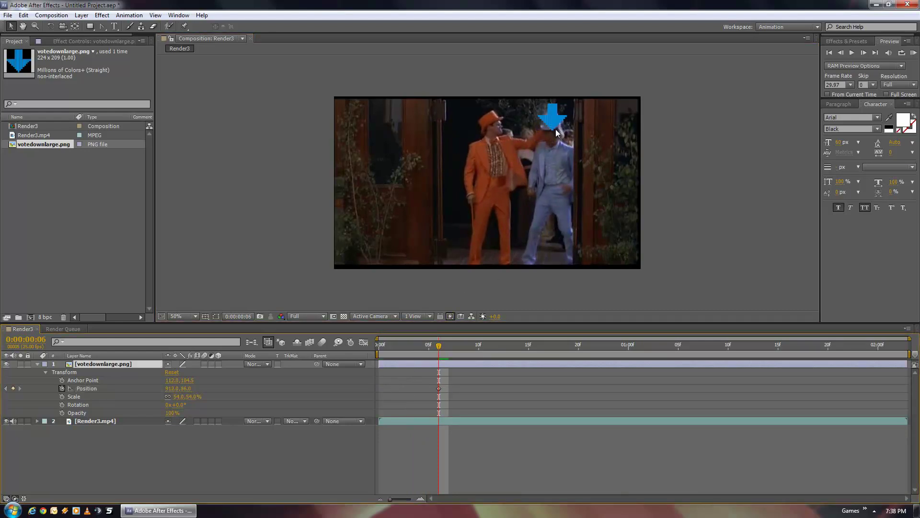
{"action": "key", "text": "ctrl+shift+h"}
{"action": "key", "text": "ctrl+shift+h"}
{"action": "key", "text": "Page_Down"}
{"action": "left_click_drag", "start_coordinate": [558, 122], "coordinate": [392, 255]}
{"action": "key", "text": "Page_Down"}
{"action": "key", "text": "Page_Down"}
{"action": "key", "text": "Page_Down"}
{"action": "key", "text": "Page_Down"}
{"action": "key", "text": "Page_Down"}
{"action": "key", "text": "Page_Down"}
{"action": "key", "text": "Page_Down"}
{"action": "key", "text": "Page_Down"}
{"action": "key", "text": "Page_Down"}
{"action": "key", "text": "Page_Down"}
{"action": "key", "text": "Page_Down"}
{"action": "key", "text": "Page_Down"}
{"action": "key", "text": "Page_Down"}
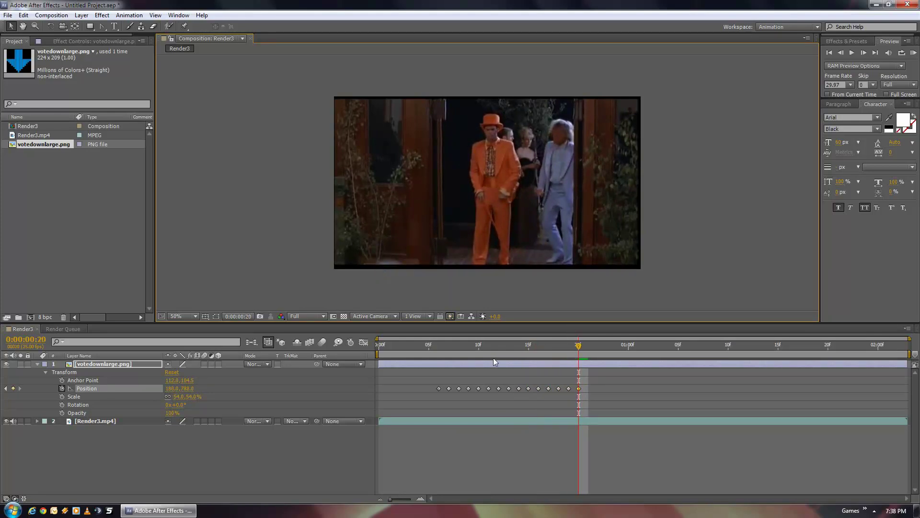
Play back the arrow's Position animation from about 0:00:00:06 and return to that frame.
{"action": "left_click", "coordinate": [441, 346]}
{"action": "key", "text": "space"}
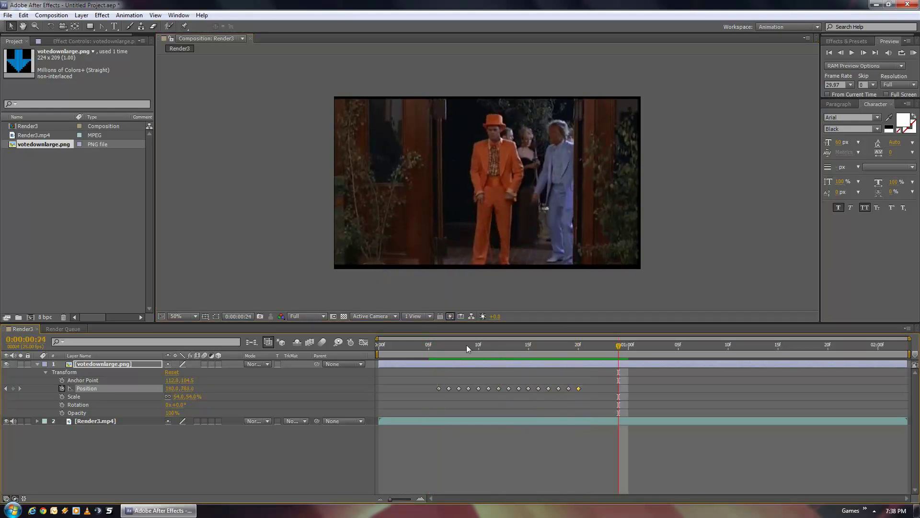
{"action": "mouse_move", "coordinate": [441, 347]}
{"action": "left_mouse_down"}
{"action": "mouse_move", "coordinate": [561, 347]}
{"action": "mouse_move", "coordinate": [440, 346]}
{"action": "left_mouse_up"}
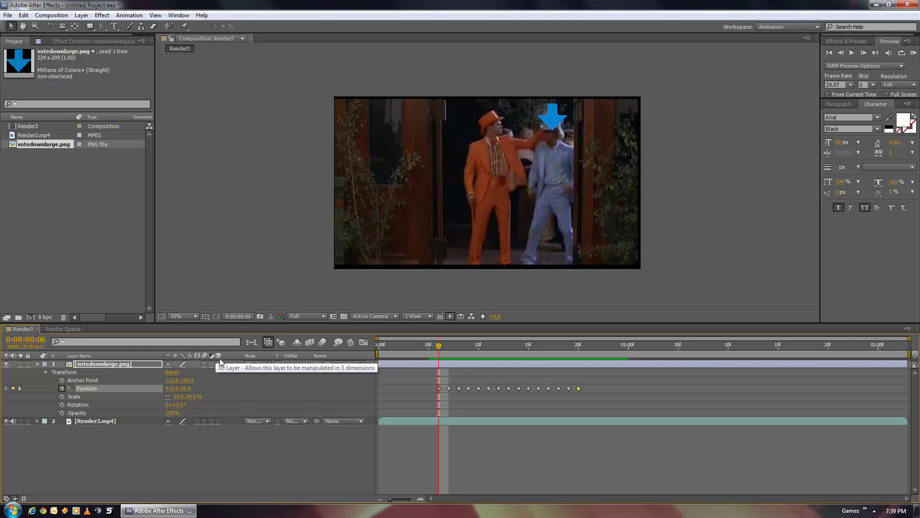
Show the layer controls and make the votedownlarge.png layer a 3D layer.
{"action": "key", "text": "ctrl+shift+h"}
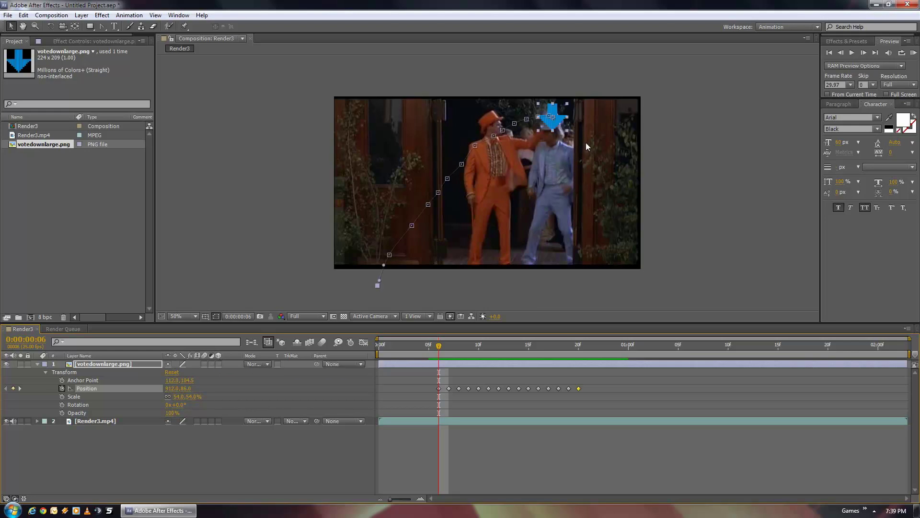
{"action": "left_click", "coordinate": [219, 364]}
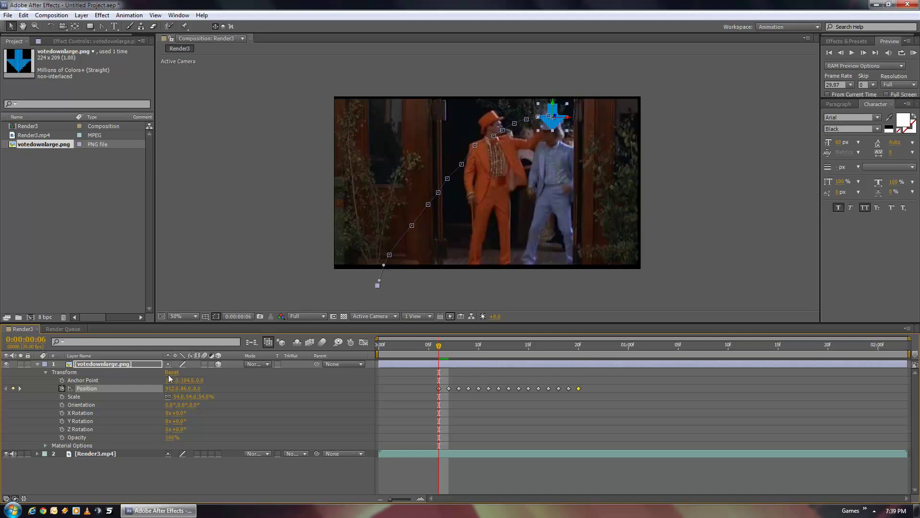
{"action": "left_click", "coordinate": [218, 364]}
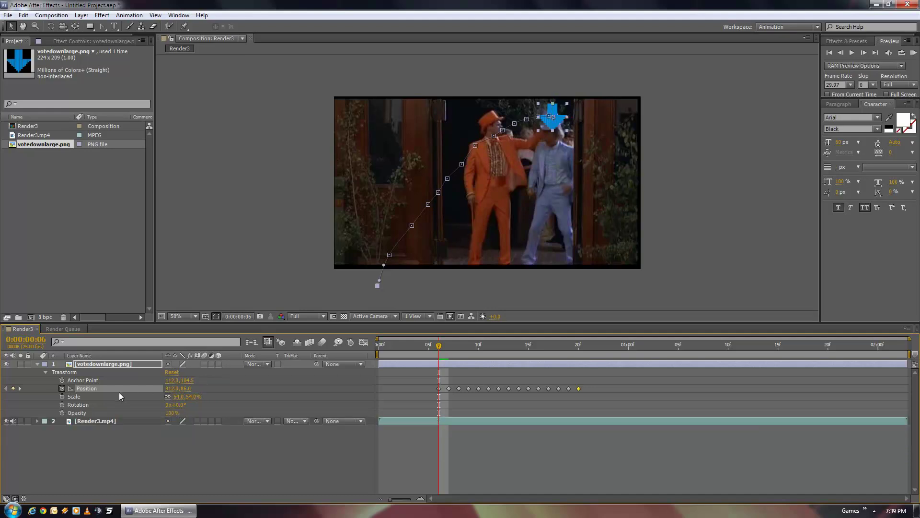
{"action": "left_click", "coordinate": [75, 406]}
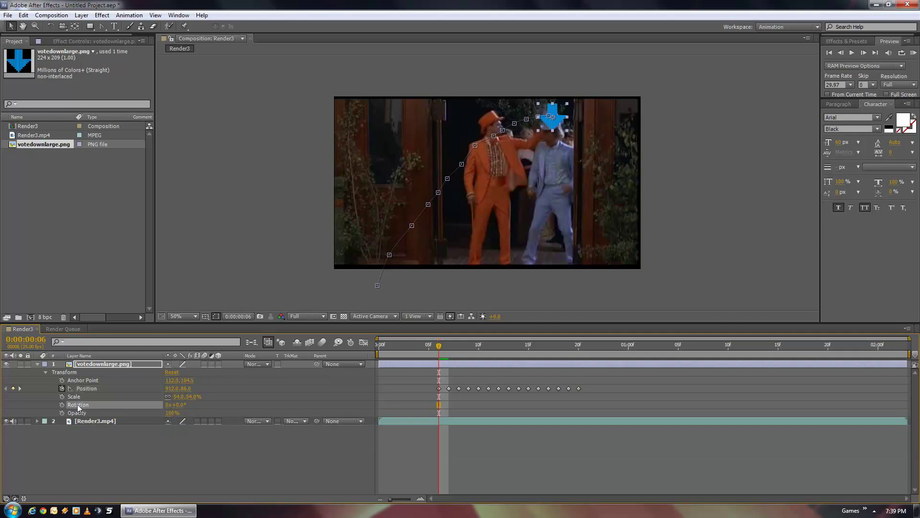
{"action": "left_click", "coordinate": [219, 364]}
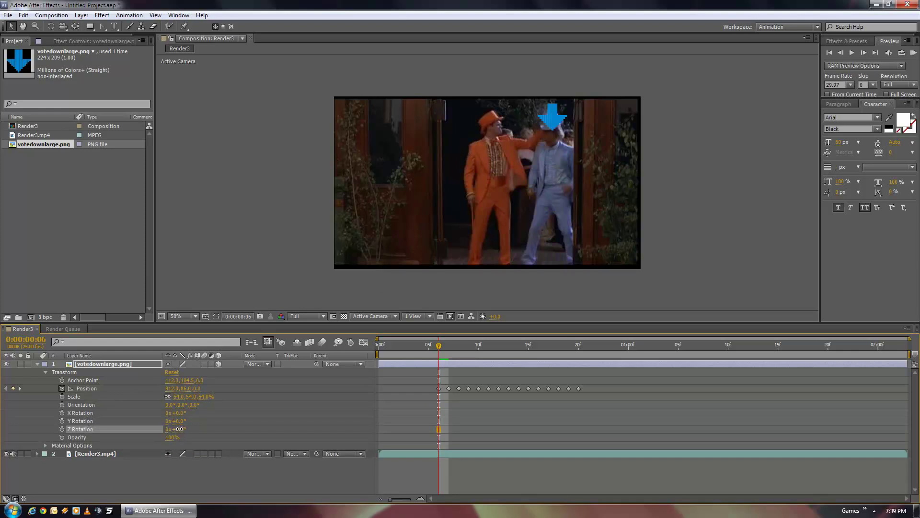
Try turning the arrow on Z Rotation and undo it, and try X Rotation both ways before returning it to 0°.
{"action": "left_click_drag", "start_coordinate": [179, 429], "coordinate": [198, 433]}
{"action": "key", "text": "ctrl+z"}
{"action": "scroll", "coordinate": [579, 109], "scroll_direction": "up", "scroll_amount": 1}
{"action": "left_click_drag", "start_coordinate": [602, 193], "coordinate": [454, 297]}
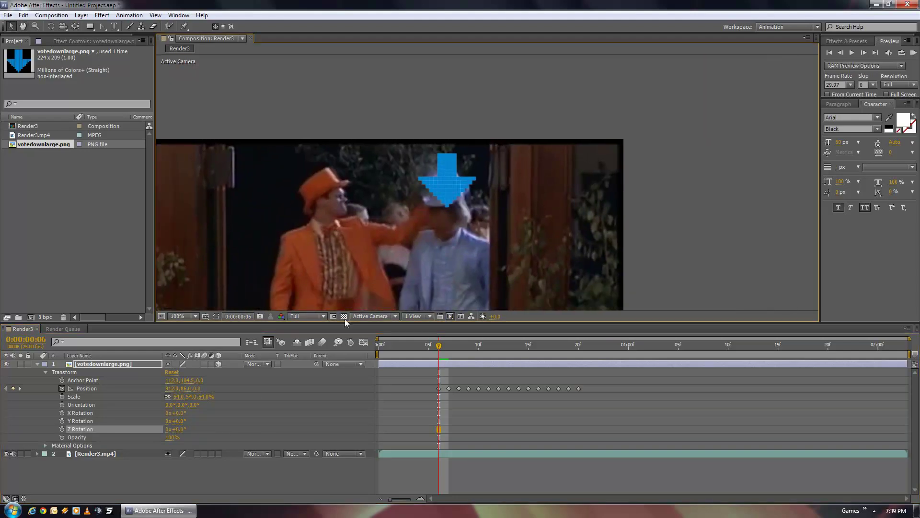
{"action": "left_click_drag", "start_coordinate": [176, 413], "coordinate": [198, 414]}
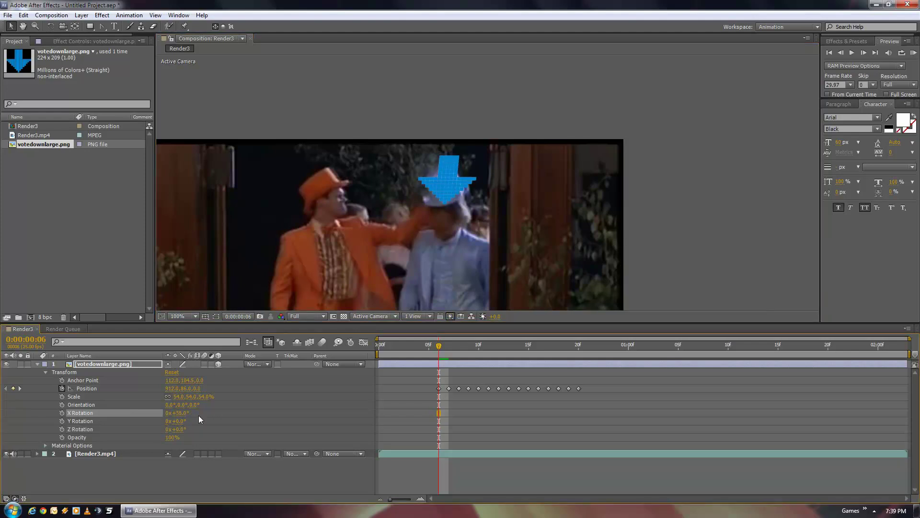
{"action": "mouse_move", "coordinate": [198, 415]}
{"action": "left_mouse_down"}
{"action": "mouse_move", "coordinate": [186, 413]}
{"action": "mouse_move", "coordinate": [200, 411]}
{"action": "left_mouse_up"}
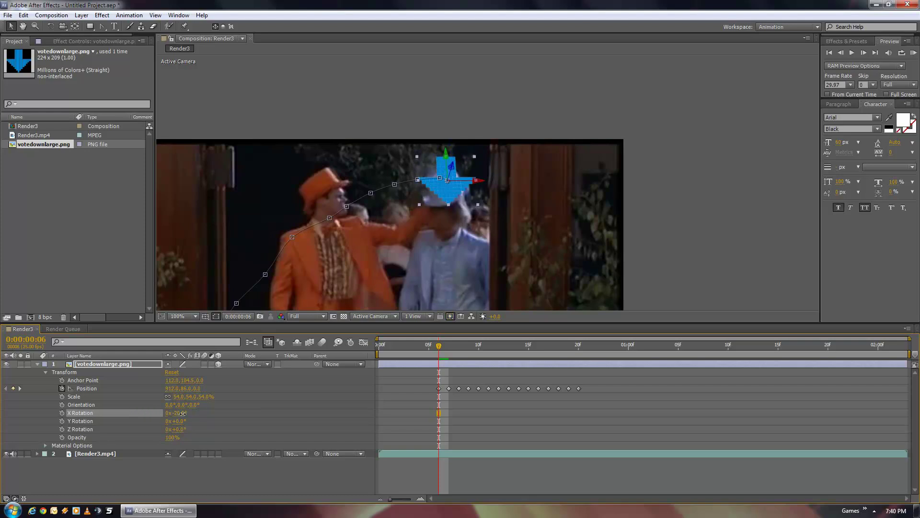
{"action": "left_click", "coordinate": [179, 413]}
Try swinging the arrow with Y Rotation to different angles and reset the value to 0°.
{"action": "mouse_move", "coordinate": [178, 421]}
{"action": "left_mouse_down"}
{"action": "mouse_move", "coordinate": [197, 421]}
{"action": "mouse_move", "coordinate": [171, 421]}
{"action": "left_mouse_up"}
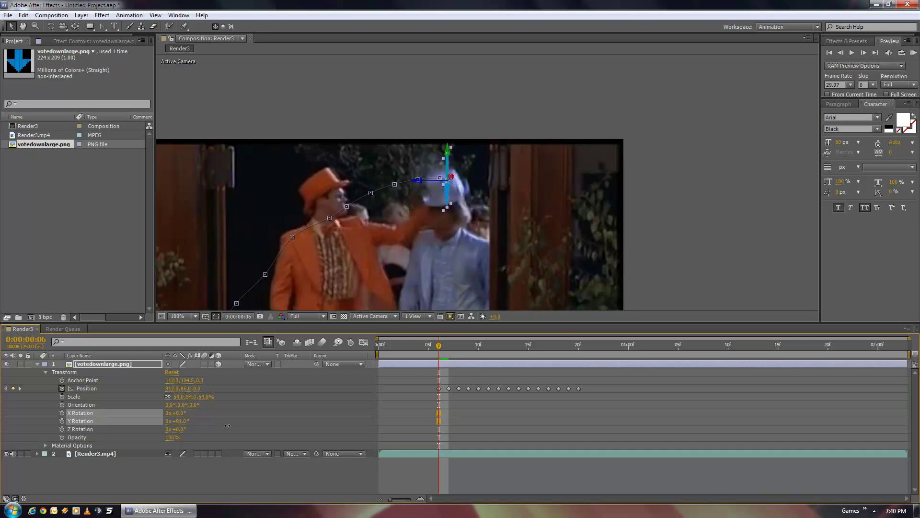
{"action": "mouse_move", "coordinate": [190, 424]}
{"action": "left_mouse_down"}
{"action": "mouse_move", "coordinate": [165, 425]}
{"action": "mouse_move", "coordinate": [202, 419]}
{"action": "left_mouse_up"}
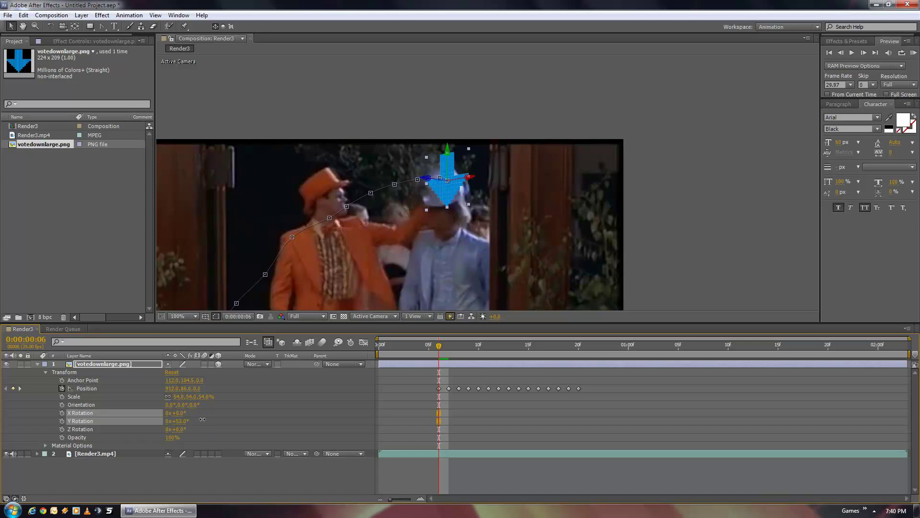
{"action": "left_click", "coordinate": [200, 418]}
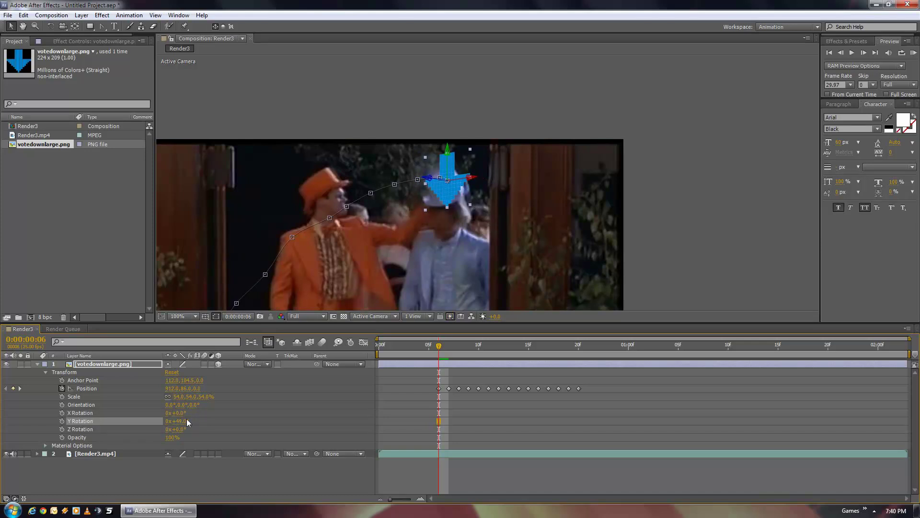
{"action": "mouse_move", "coordinate": [180, 421]}
{"action": "left_mouse_down"}
{"action": "mouse_move", "coordinate": [205, 420]}
{"action": "mouse_move", "coordinate": [169, 419]}
{"action": "left_mouse_up"}
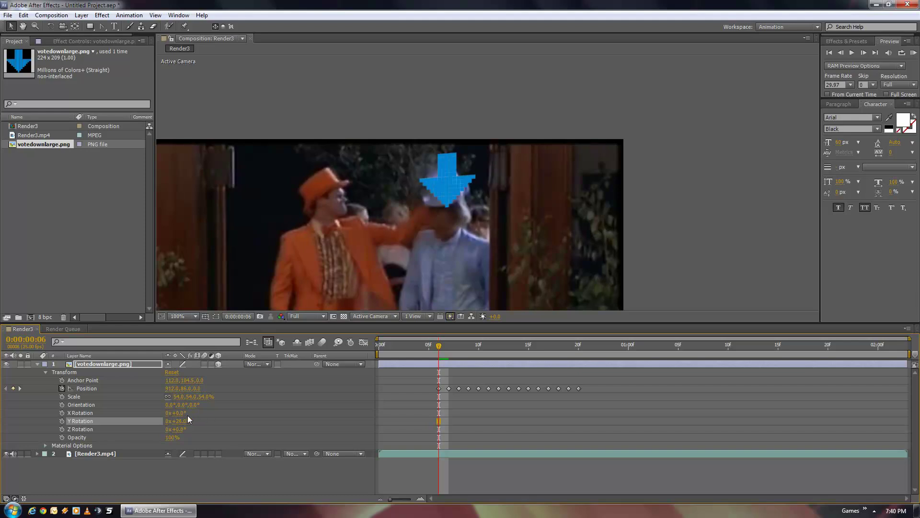
{"action": "left_click", "coordinate": [183, 421]}
{"action": "type", "text": "0"}
{"action": "key", "text": "Return"}
Try tilting the arrow on all three axes with X Rotation -60°, Y Rotation 41° and Z Rotation 31°.
{"action": "scroll", "coordinate": [382, 228], "scroll_direction": "down", "scroll_amount": 1}
{"action": "left_click_drag", "start_coordinate": [397, 269], "coordinate": [491, 224]}
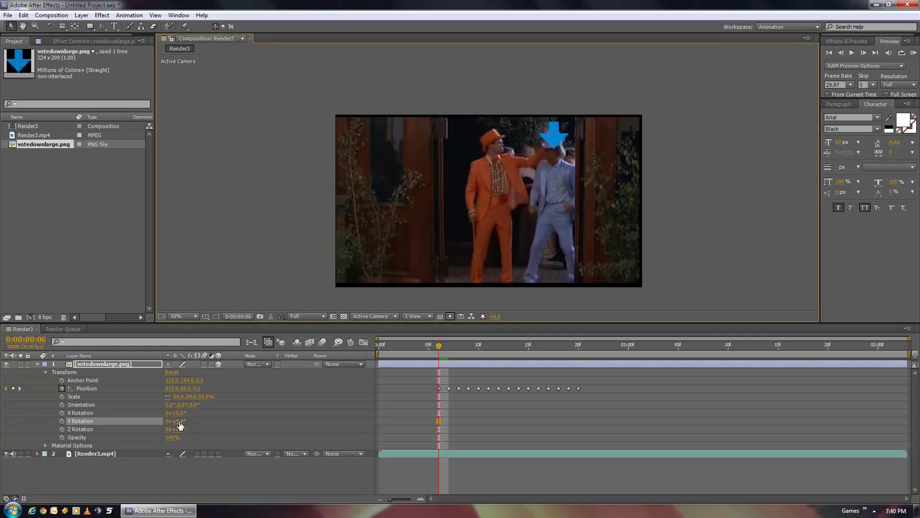
{"action": "mouse_move", "coordinate": [181, 423]}
{"action": "left_mouse_down"}
{"action": "mouse_move", "coordinate": [160, 420]}
{"action": "mouse_move", "coordinate": [182, 419]}
{"action": "left_mouse_up"}
{"action": "scroll", "coordinate": [530, 229], "scroll_direction": "up", "scroll_amount": 2}
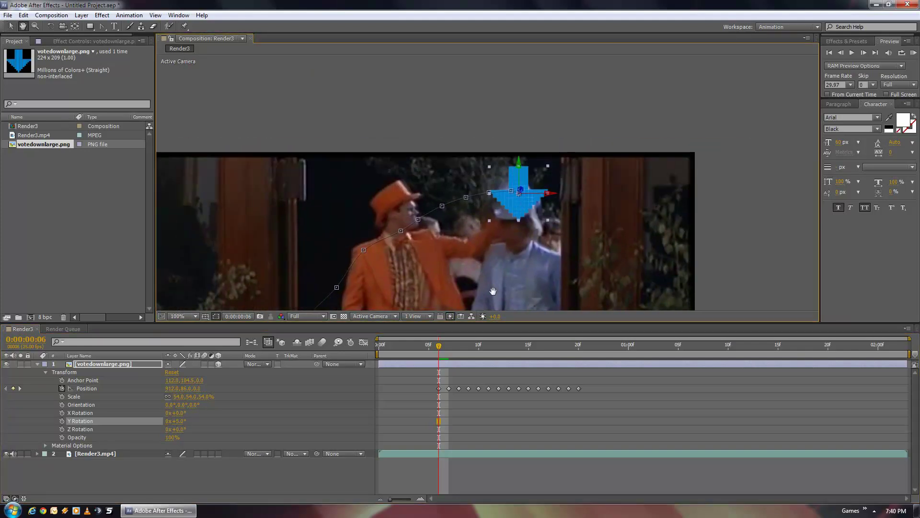
{"action": "mouse_move", "coordinate": [182, 422]}
{"action": "left_mouse_down"}
{"action": "mouse_move", "coordinate": [201, 421]}
{"action": "mouse_move", "coordinate": [185, 414]}
{"action": "mouse_move", "coordinate": [196, 428]}
{"action": "mouse_move", "coordinate": [185, 426]}
{"action": "mouse_move", "coordinate": [188, 419]}
{"action": "mouse_move", "coordinate": [151, 414]}
{"action": "mouse_move", "coordinate": [182, 428]}
{"action": "left_mouse_up"}
{"action": "scroll", "coordinate": [400, 300], "scroll_direction": "down", "scroll_amount": 1}
{"action": "left_click_drag", "start_coordinate": [470, 282], "coordinate": [510, 243]}
{"action": "key", "text": "space"}
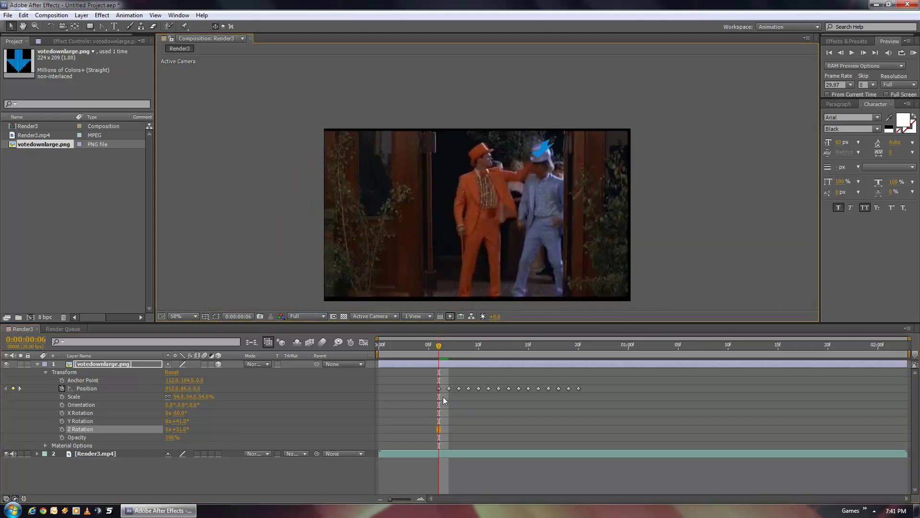
{"action": "mouse_move", "coordinate": [442, 346]}
{"action": "left_mouse_down"}
{"action": "mouse_move", "coordinate": [563, 353]}
{"action": "mouse_move", "coordinate": [433, 355]}
{"action": "mouse_move", "coordinate": [571, 356]}
{"action": "mouse_move", "coordinate": [430, 352]}
{"action": "mouse_move", "coordinate": [581, 353]}
{"action": "mouse_move", "coordinate": [438, 352]}
{"action": "left_mouse_up"}
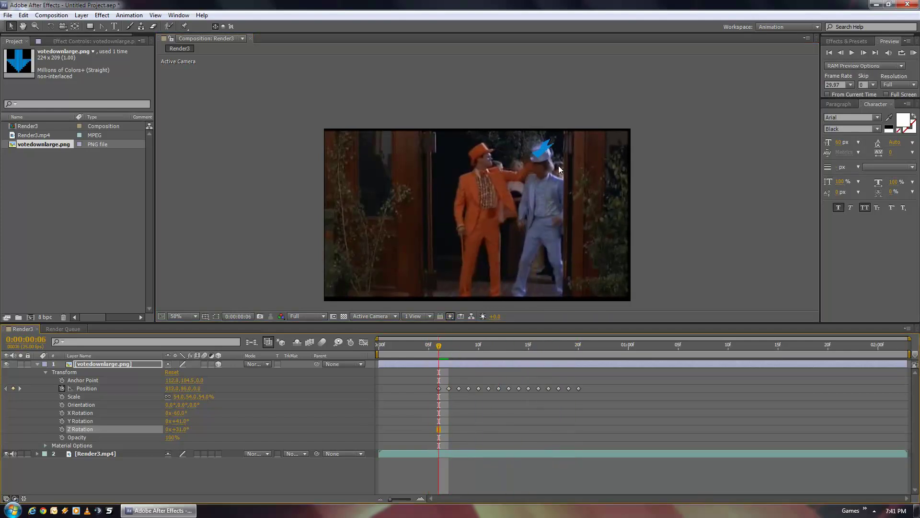
Reset the arrow's Z, Y and X Rotation values to 0°.
{"action": "scroll", "coordinate": [559, 165], "scroll_direction": "up", "scroll_amount": 2}
{"action": "left_click", "coordinate": [181, 428]}
{"action": "type", "text": "0"}
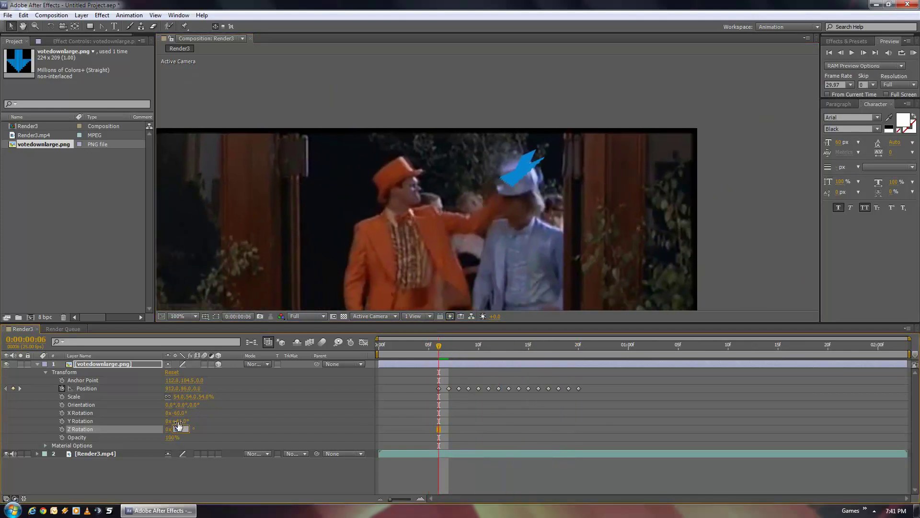
{"action": "left_click", "coordinate": [178, 421]}
{"action": "type", "text": "0"}
{"action": "left_click", "coordinate": [179, 413]}
{"action": "type", "text": "0"}
{"action": "key", "text": "Return"}
{"action": "scroll", "coordinate": [425, 229], "scroll_direction": "down", "scroll_amount": 1}
{"action": "left_click_drag", "start_coordinate": [474, 234], "coordinate": [519, 179]}
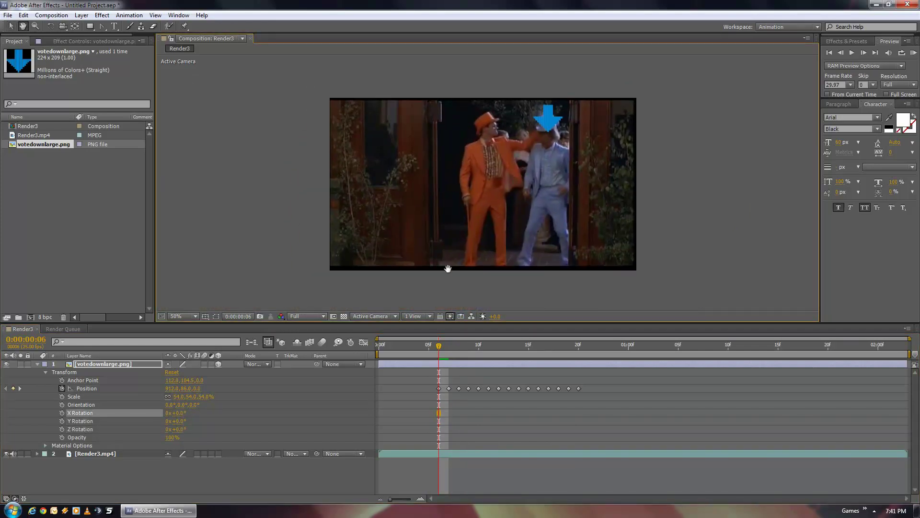
Keyframe the arrow's X Rotation at 0° at 0:00:00:06 and 2x+180° at 0:00:00:20, and preview the spin.
{"action": "left_click_drag", "start_coordinate": [179, 412], "coordinate": [188, 420]}
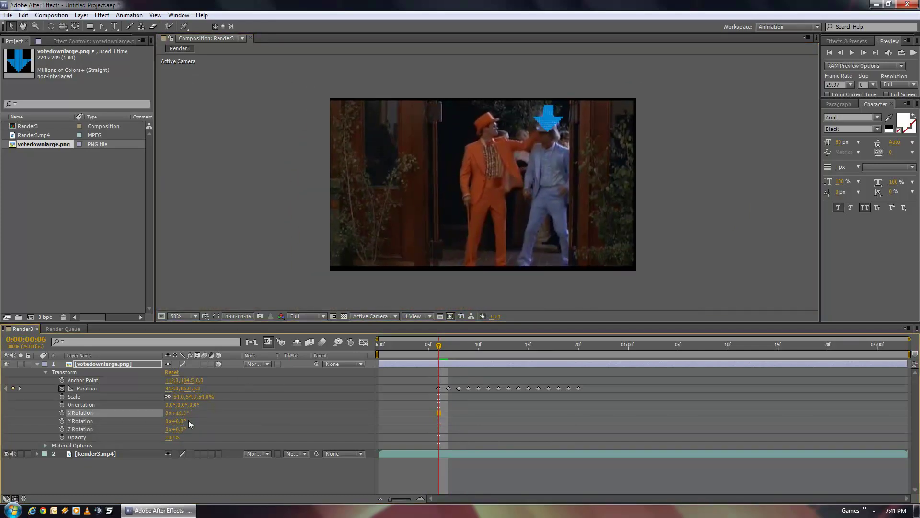
{"action": "key", "text": "ctrl+z"}
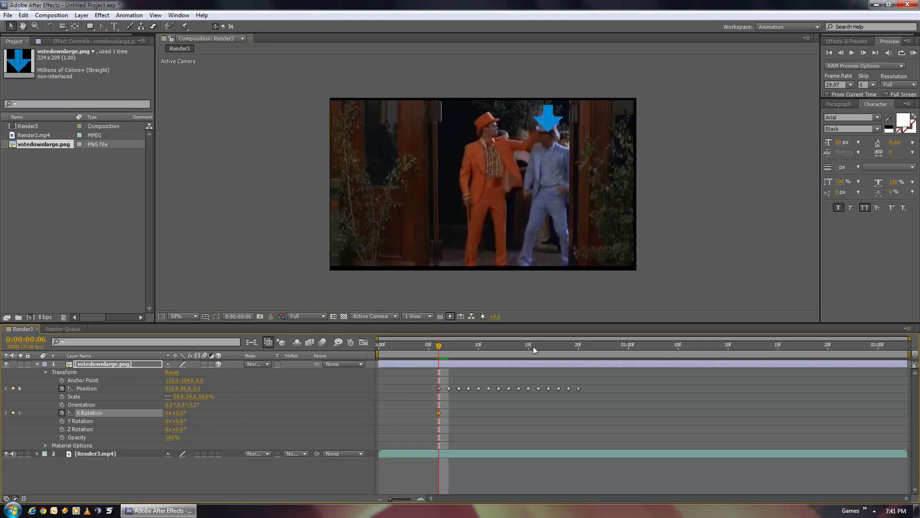
{"action": "left_click", "coordinate": [577, 350]}
{"action": "left_click", "coordinate": [175, 413]}
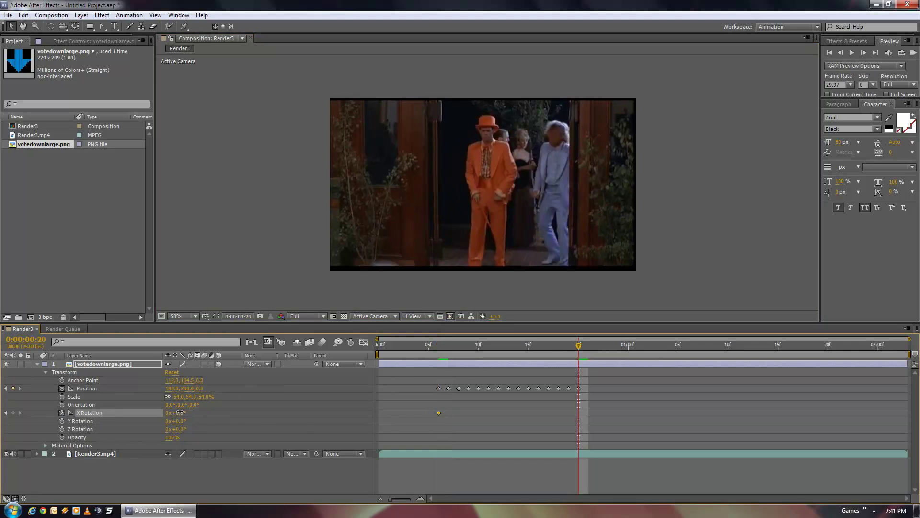
{"action": "type", "text": "180"}
{"action": "key", "text": "Return"}
{"action": "left_click", "coordinate": [450, 345]}
{"action": "key", "text": "space"}
{"action": "key", "text": "Return"}
{"action": "left_click_drag", "start_coordinate": [437, 345], "coordinate": [548, 346]}
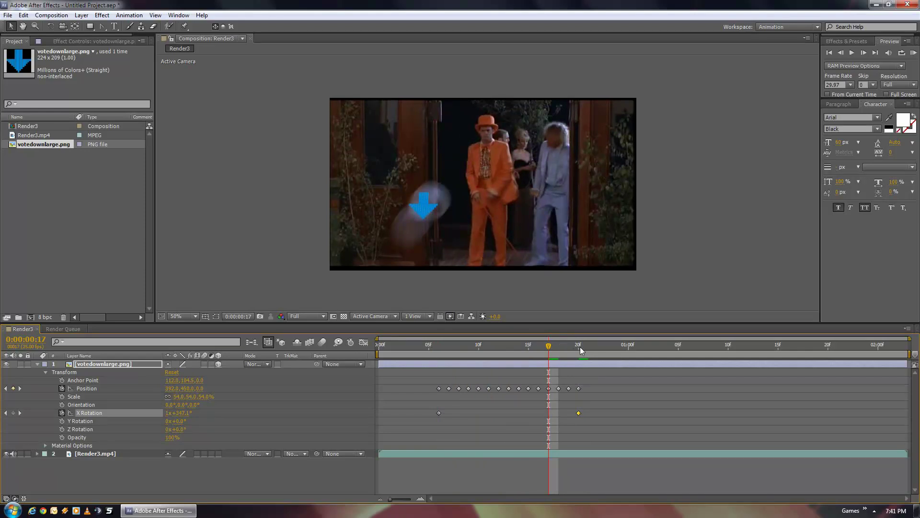
Set the arrow's X Rotation keyframe at 0:00:00:20 to 2x+0° and play back the spin from 0:00:00:06.
{"action": "left_click", "coordinate": [580, 346]}
{"action": "left_click", "coordinate": [178, 413]}
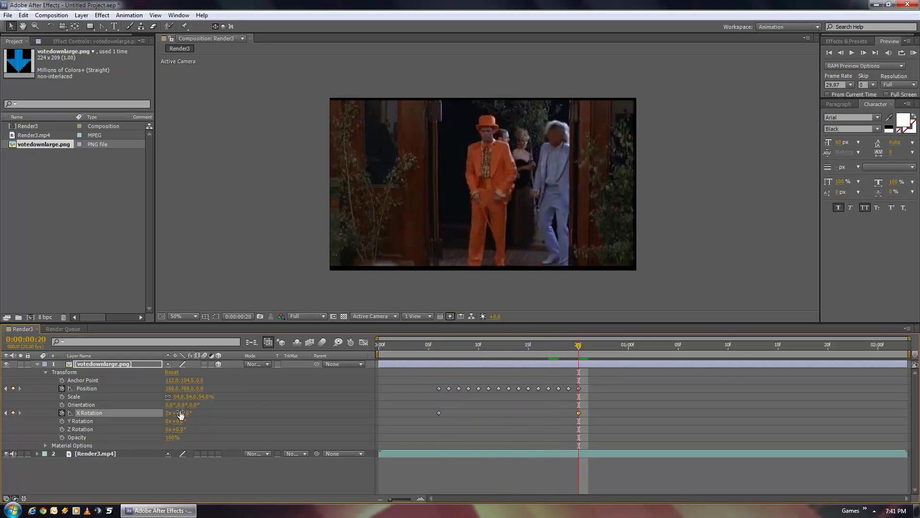
{"action": "left_click", "coordinate": [439, 346]}
{"action": "key", "text": "space"}
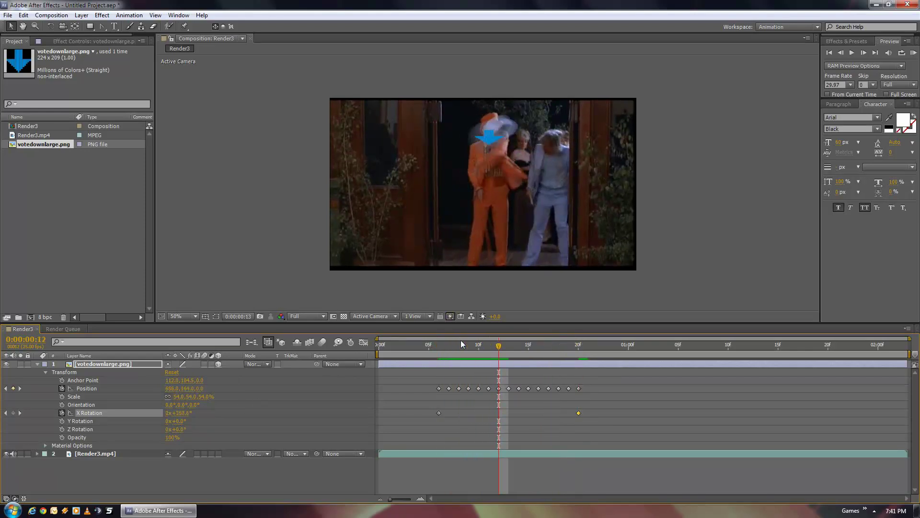
{"action": "left_click", "coordinate": [438, 346]}
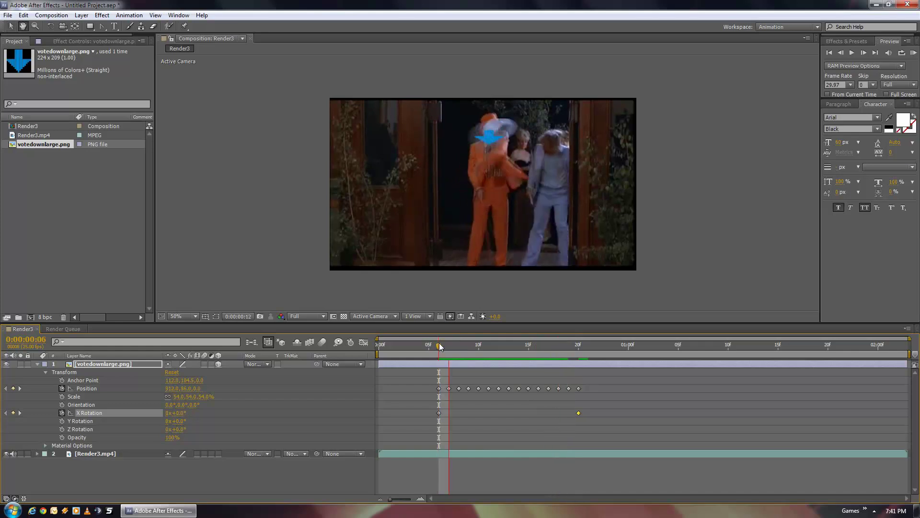
{"action": "mouse_move", "coordinate": [440, 343]}
{"action": "left_mouse_down"}
{"action": "mouse_move", "coordinate": [585, 345]}
{"action": "mouse_move", "coordinate": [433, 353]}
{"action": "mouse_move", "coordinate": [577, 349]}
{"action": "mouse_move", "coordinate": [440, 342]}
{"action": "left_mouse_up"}
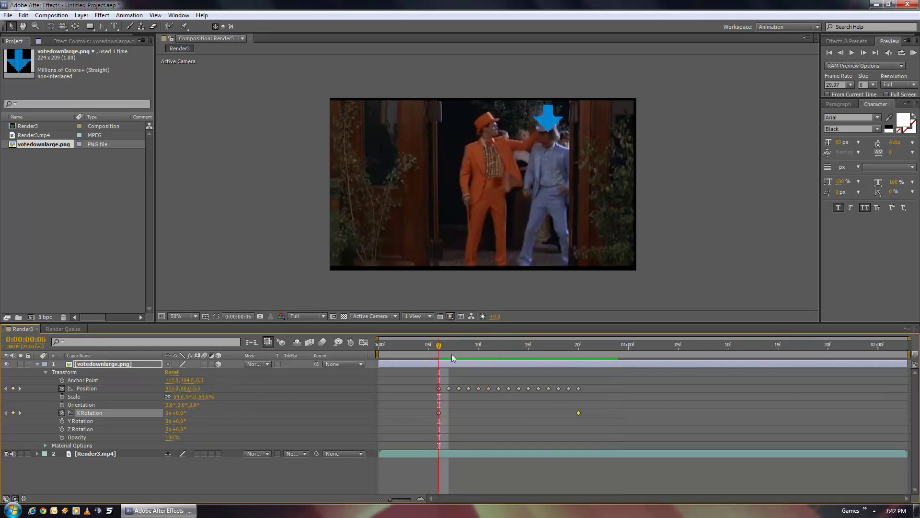
Keyframe the arrow's Y Rotation at 0° at 0:00:00:06 and 1x+0° at 0:00:00:20, and return to 0:00:00:06.
{"action": "left_click", "coordinate": [62, 420]}
{"action": "left_click", "coordinate": [578, 345]}
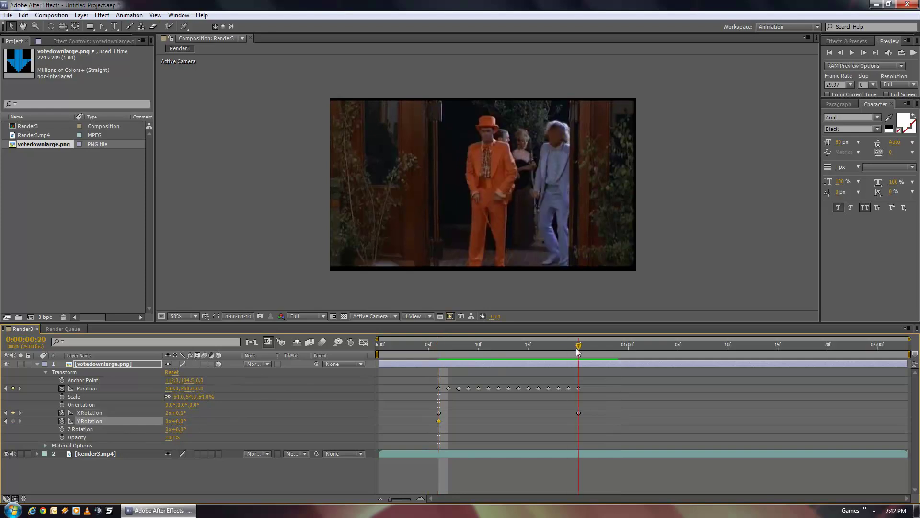
{"action": "left_click_drag", "start_coordinate": [171, 418], "coordinate": [352, 374]}
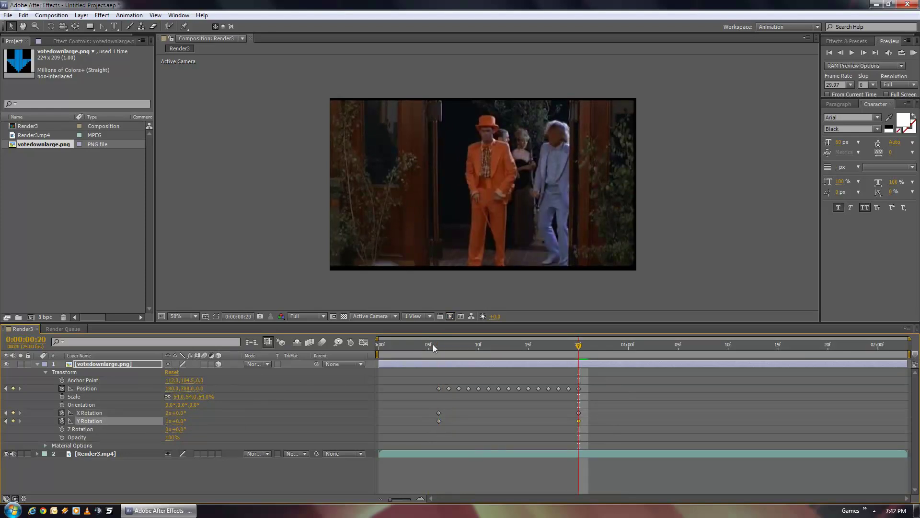
{"action": "mouse_move", "coordinate": [433, 344]}
{"action": "left_mouse_down"}
{"action": "mouse_move", "coordinate": [584, 345]}
{"action": "mouse_move", "coordinate": [478, 345]}
{"action": "mouse_move", "coordinate": [439, 334]}
{"action": "left_mouse_up"}
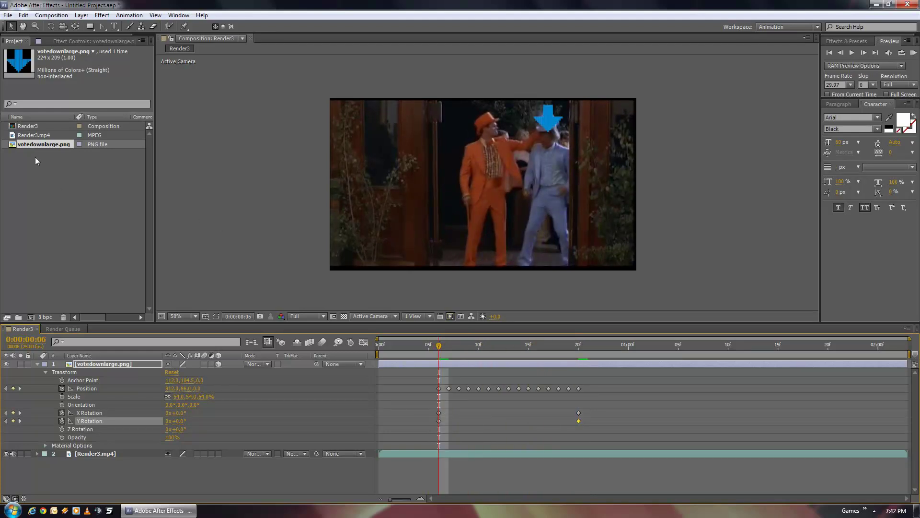
Delete votedownlarge.png, Render3.mp4 and the Render3 composition from the project.
{"action": "left_click", "coordinate": [35, 143]}
{"action": "key", "text": "Delete"}
{"action": "key", "text": "Return"}
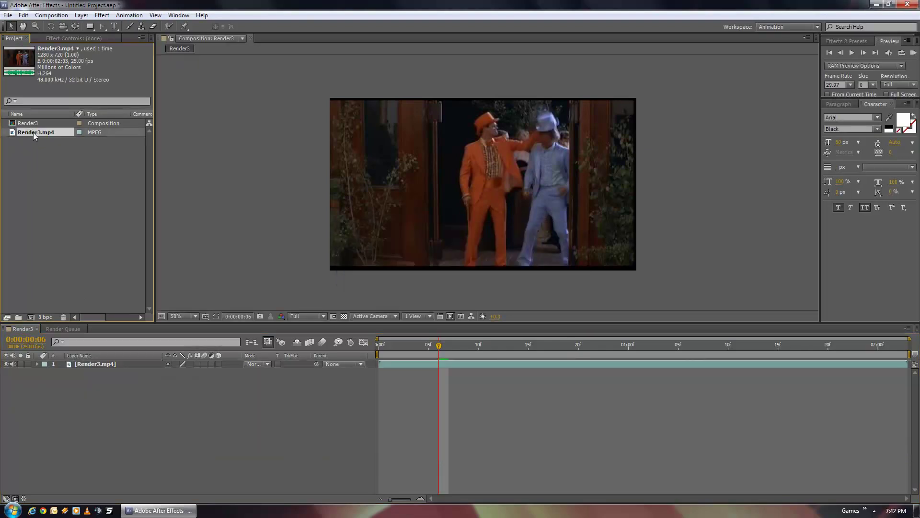
{"action": "left_click", "coordinate": [29, 123], "text": "ctrl"}
{"action": "key", "text": "Delete"}
{"action": "key", "text": "Return"}
Import billboard.jpg and Render4.mp4 from the Desktop into the project.
{"action": "right_click", "coordinate": [71, 142]}
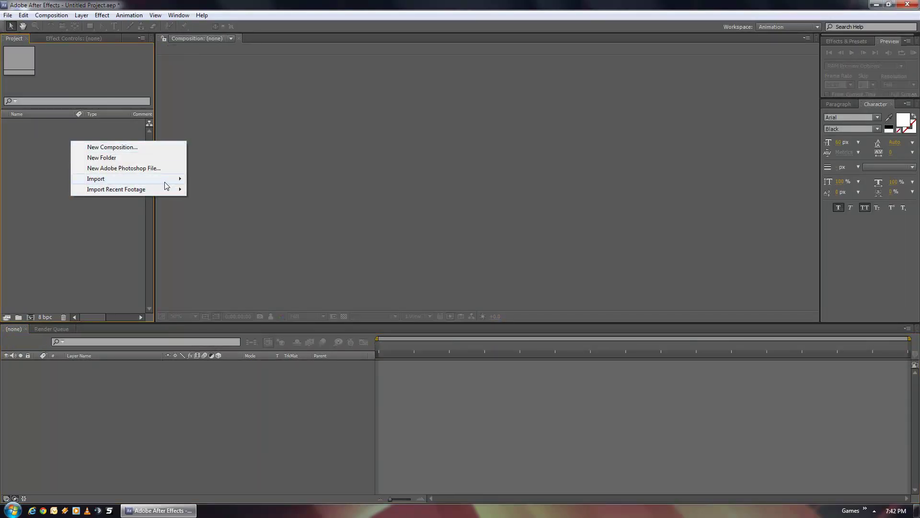
{"action": "mouse_move", "coordinate": [165, 181]}
{"action": "left_click", "coordinate": [202, 179]}
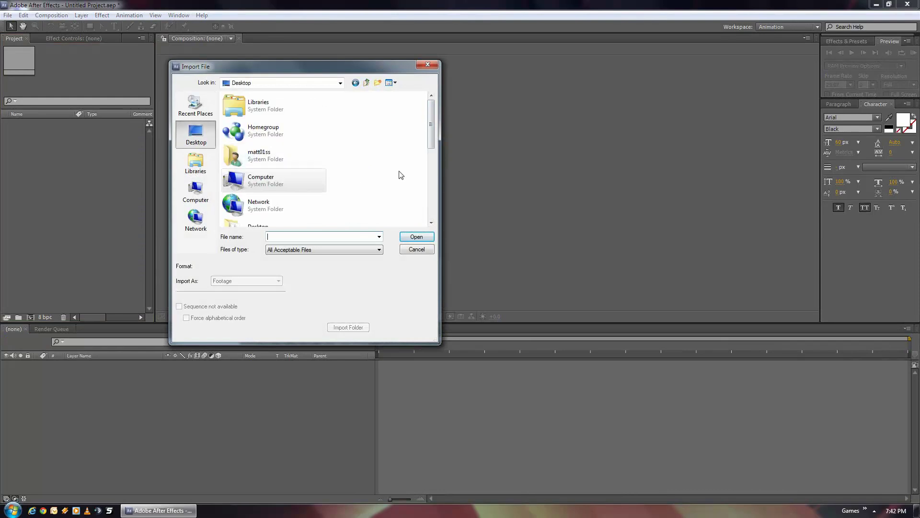
{"action": "scroll", "coordinate": [398, 171], "scroll_direction": "down", "scroll_amount": 2}
{"action": "left_click", "coordinate": [309, 152]}
{"action": "scroll", "coordinate": [375, 183], "scroll_direction": "down", "scroll_amount": 1}
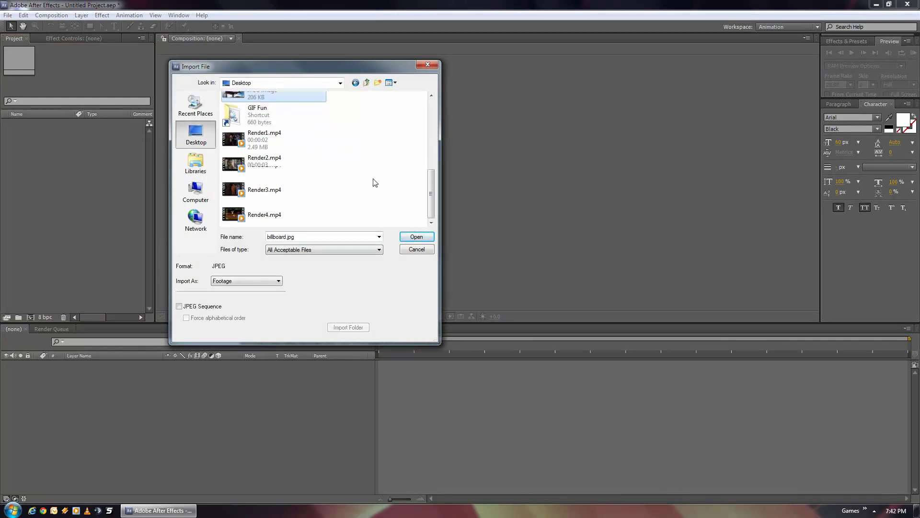
{"action": "left_click", "coordinate": [298, 211], "text": "ctrl"}
{"action": "left_click", "coordinate": [407, 237]}
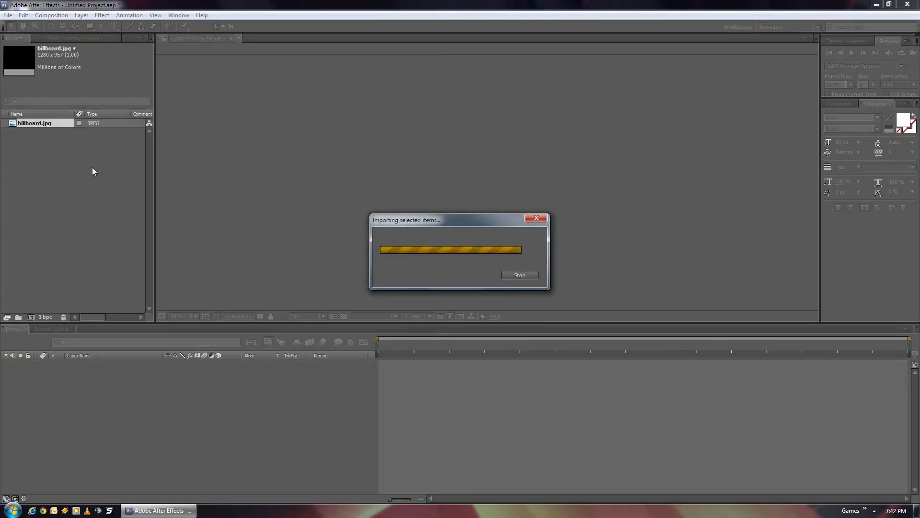
{"action": "left_click", "coordinate": [92, 167]}
Create a composition from billboard.jpg, add Render4.mp4 above it, and play through the clip before returning to 0:00:00:00.
{"action": "left_click_drag", "start_coordinate": [38, 124], "coordinate": [31, 317]}
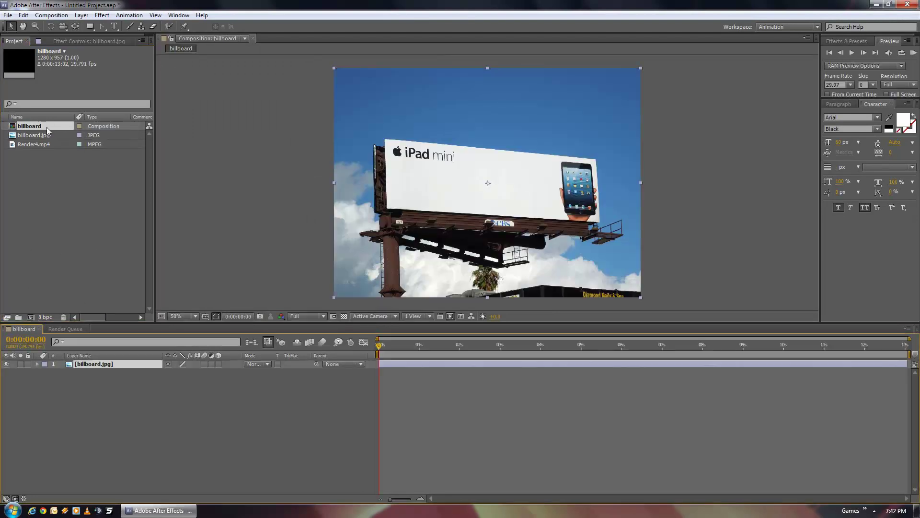
{"action": "left_click_drag", "start_coordinate": [34, 145], "coordinate": [516, 258]}
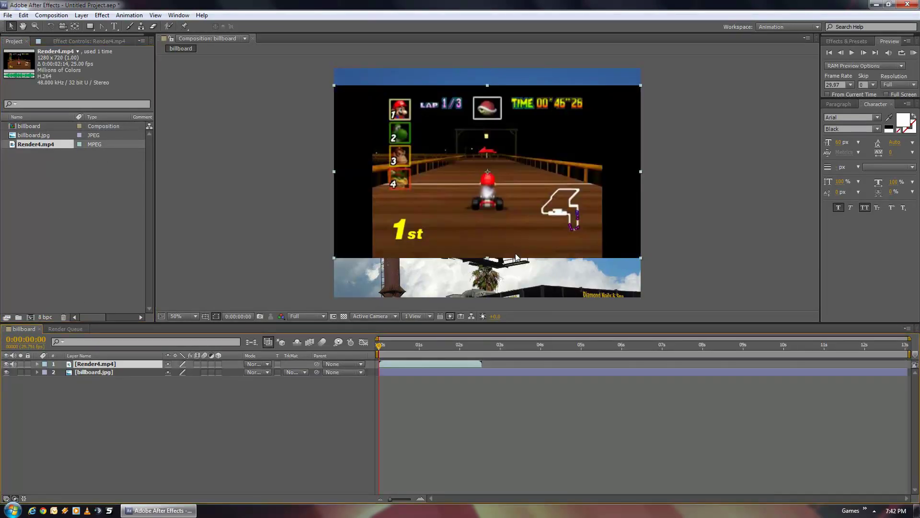
{"action": "key", "text": "space"}
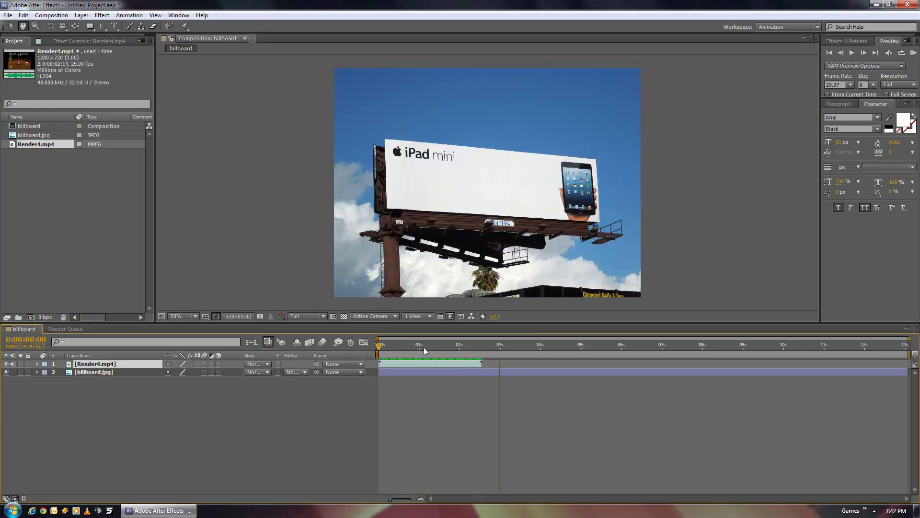
{"action": "left_click", "coordinate": [396, 347]}
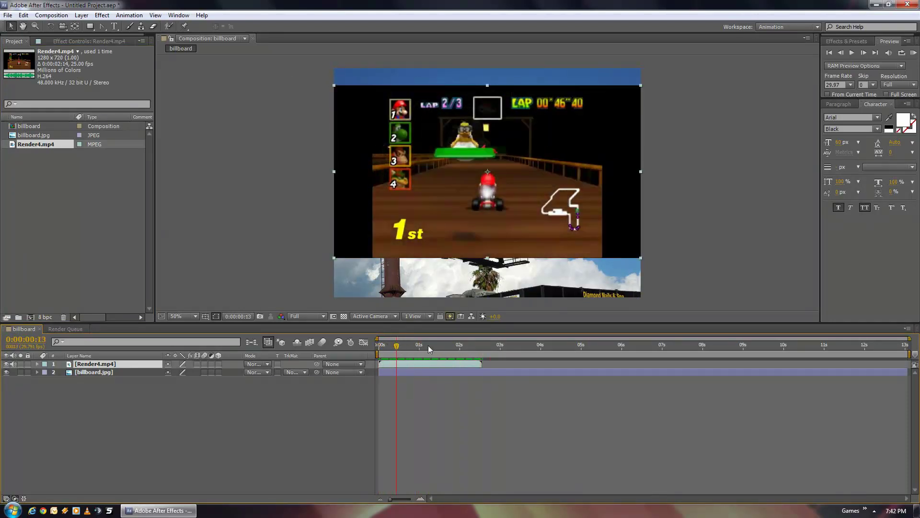
{"action": "left_click_drag", "start_coordinate": [427, 345], "coordinate": [378, 344]}
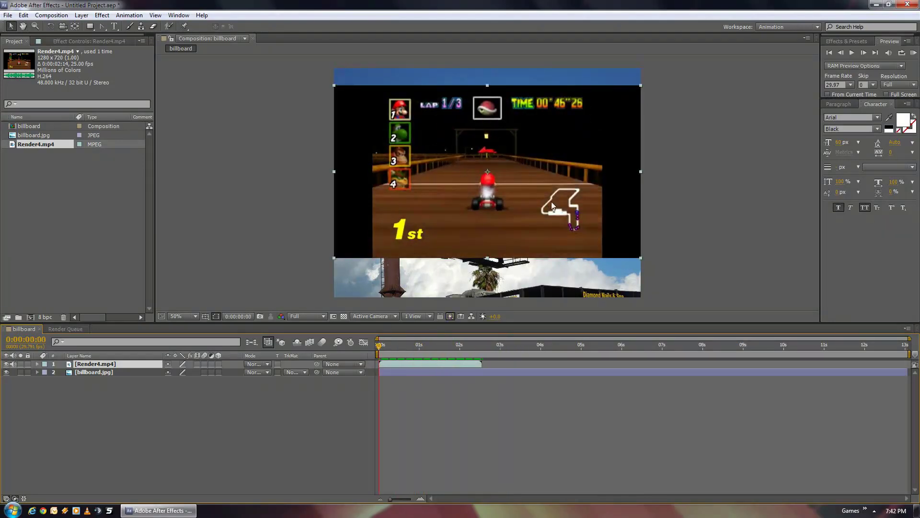
Move the Render4.mp4 layer to about 750, 466 over the billboard and scale it down to about 57.2%.
{"action": "mouse_move", "coordinate": [522, 165]}
{"action": "left_mouse_down"}
{"action": "mouse_move", "coordinate": [541, 204]}
{"action": "mouse_move", "coordinate": [564, 166]}
{"action": "mouse_move", "coordinate": [605, 167]}
{"action": "mouse_move", "coordinate": [526, 183]}
{"action": "left_mouse_up"}
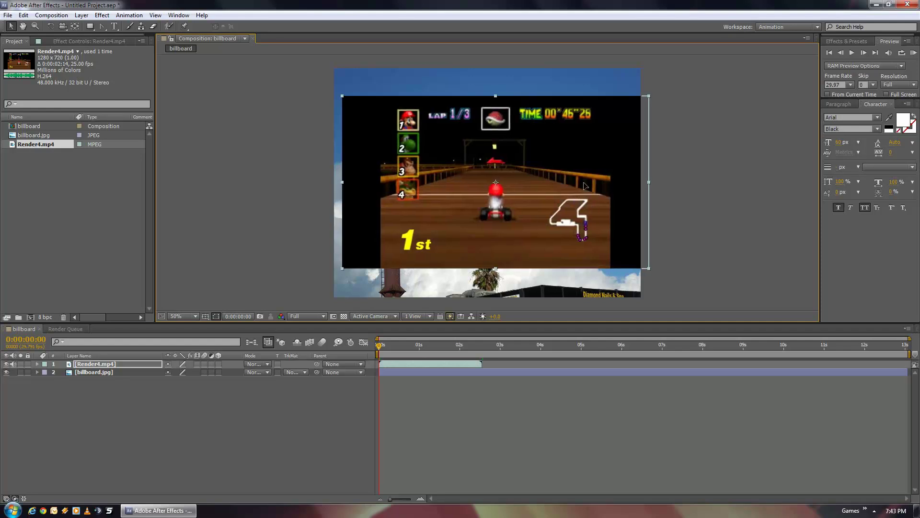
{"action": "left_click_drag", "start_coordinate": [588, 203], "coordinate": [607, 201]}
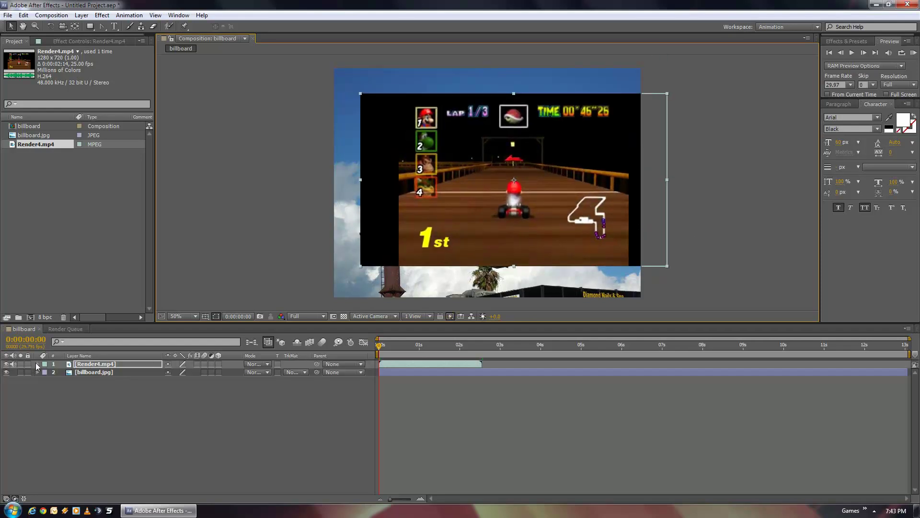
{"action": "left_click", "coordinate": [37, 364]}
{"action": "left_click", "coordinate": [46, 372]}
{"action": "left_click", "coordinate": [86, 389]}
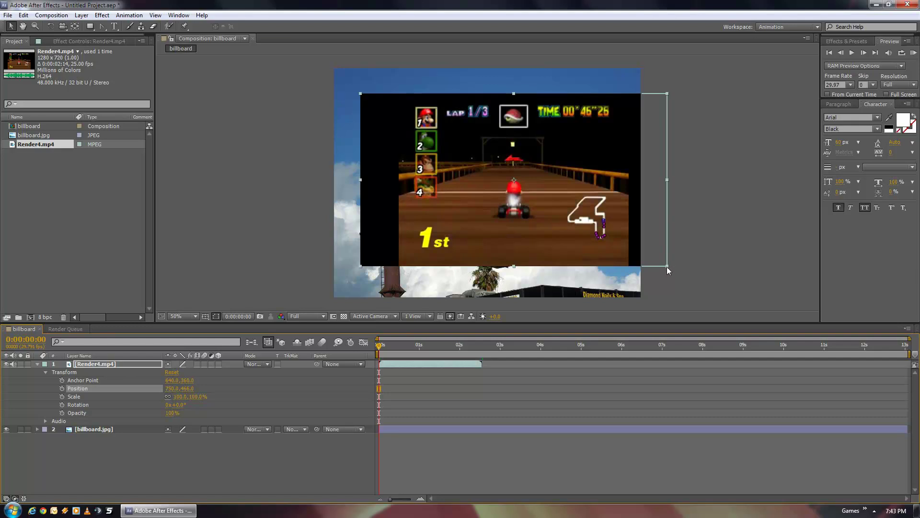
{"action": "left_click_drag", "start_coordinate": [668, 267], "coordinate": [599, 229]}
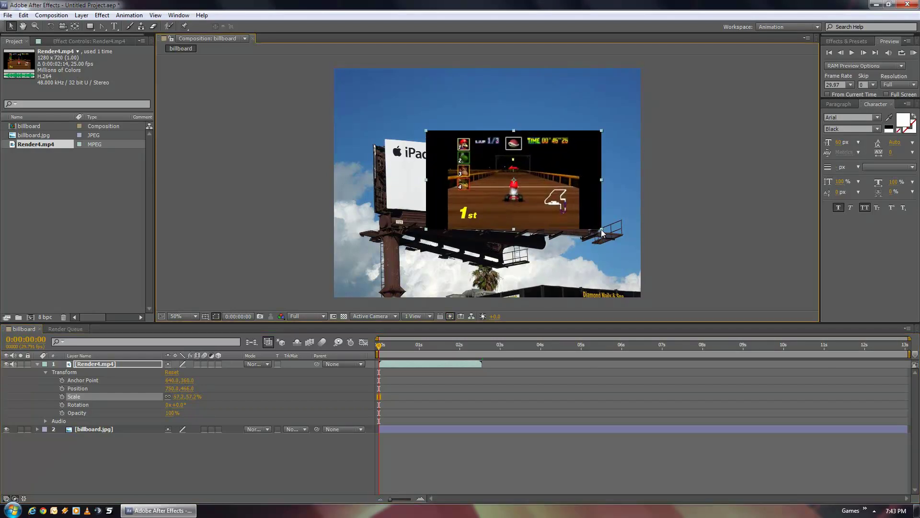
Reposition the Render4.mp4 layer at about 722, 474 and shrink it to about 34.4% to fit the billboard's height.
{"action": "key", "text": "ctrl+shift+a"}
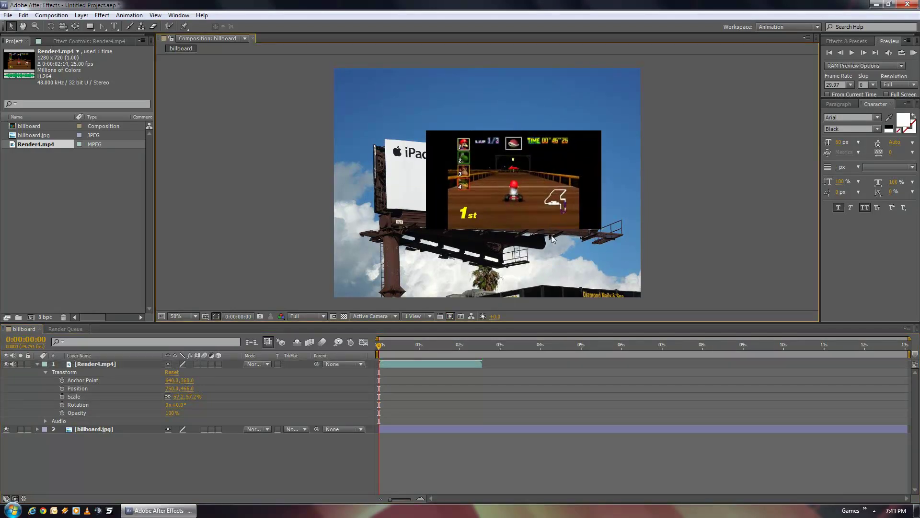
{"action": "mouse_move", "coordinate": [551, 199]}
{"action": "left_mouse_down"}
{"action": "mouse_move", "coordinate": [525, 198]}
{"action": "mouse_move", "coordinate": [568, 217]}
{"action": "mouse_move", "coordinate": [561, 209]}
{"action": "left_mouse_up"}
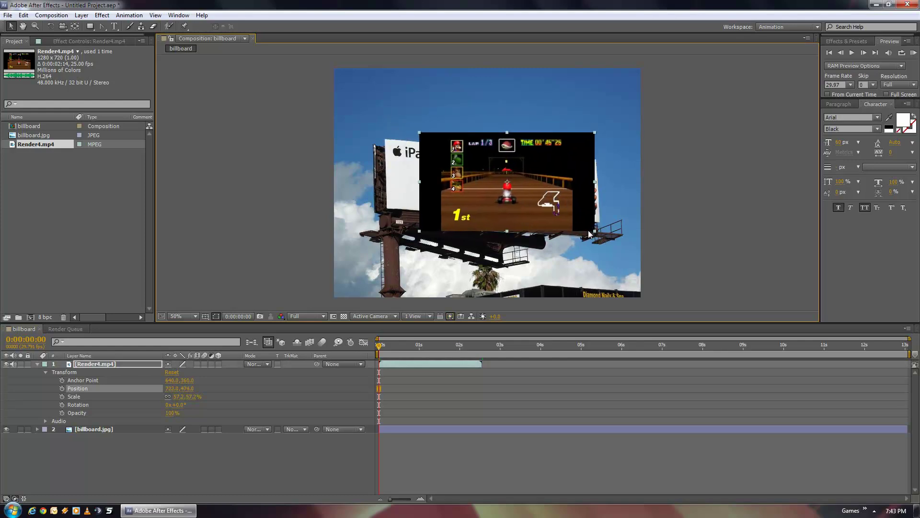
{"action": "left_click_drag", "start_coordinate": [594, 235], "coordinate": [562, 220]}
Make the Render4.mp4 layer 3D and match the billboard's perspective with Y Rotation at -21° and X Rotation at -12°.
{"action": "key", "text": "."}
{"action": "left_click_drag", "start_coordinate": [592, 192], "coordinate": [525, 199]}
{"action": "key", "text": "v"}
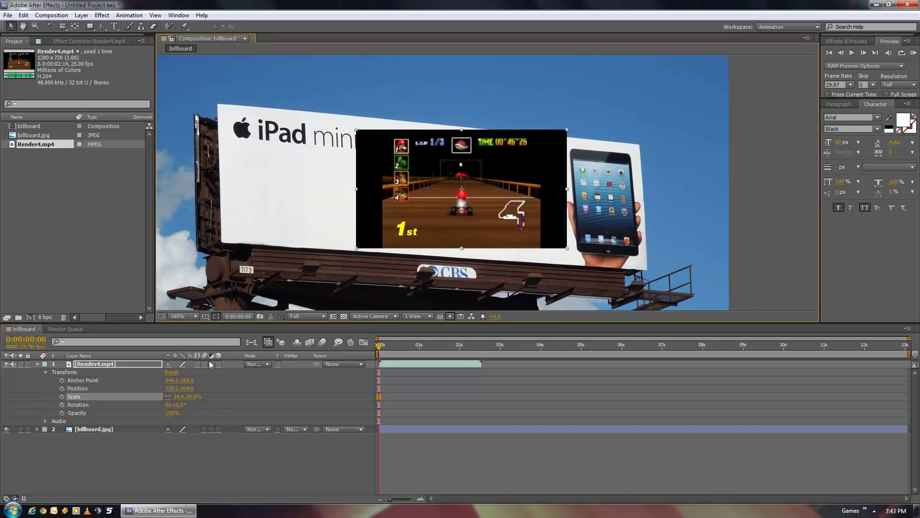
{"action": "left_click", "coordinate": [219, 364]}
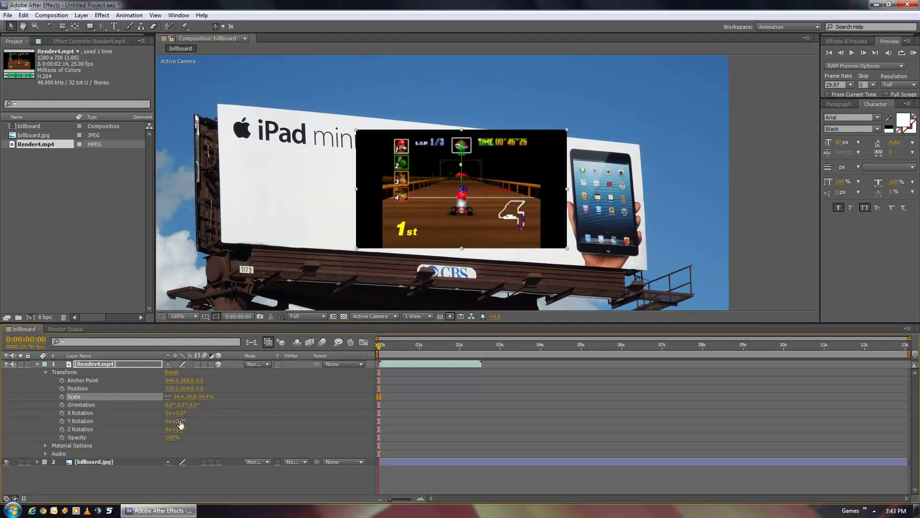
{"action": "left_click_drag", "start_coordinate": [177, 421], "coordinate": [167, 412]}
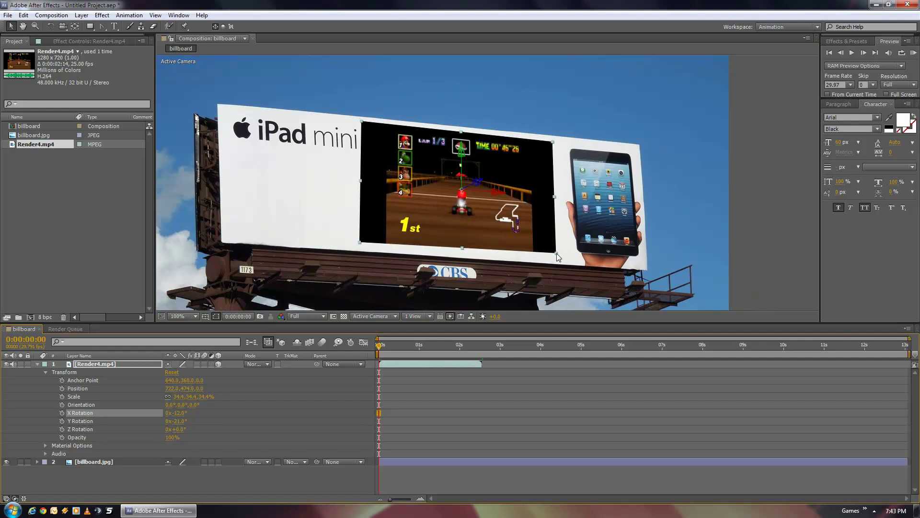
Fit the tilted clip between the billboard's edges by moving it to about 711, 478.1 and scaling it to about 39.1%.
{"action": "mouse_move", "coordinate": [557, 253]}
{"action": "left_mouse_down"}
{"action": "mouse_move", "coordinate": [591, 263]}
{"action": "mouse_move", "coordinate": [565, 260]}
{"action": "left_mouse_up"}
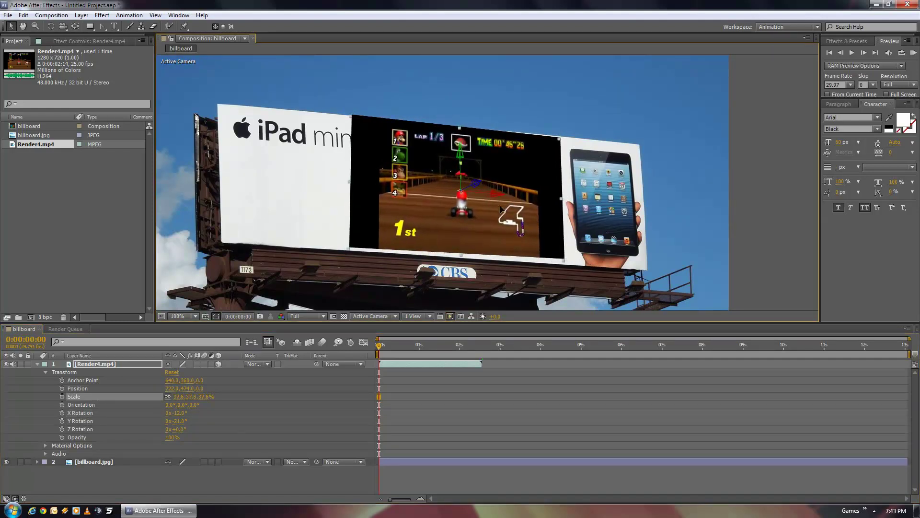
{"action": "left_click_drag", "start_coordinate": [501, 209], "coordinate": [496, 212]}
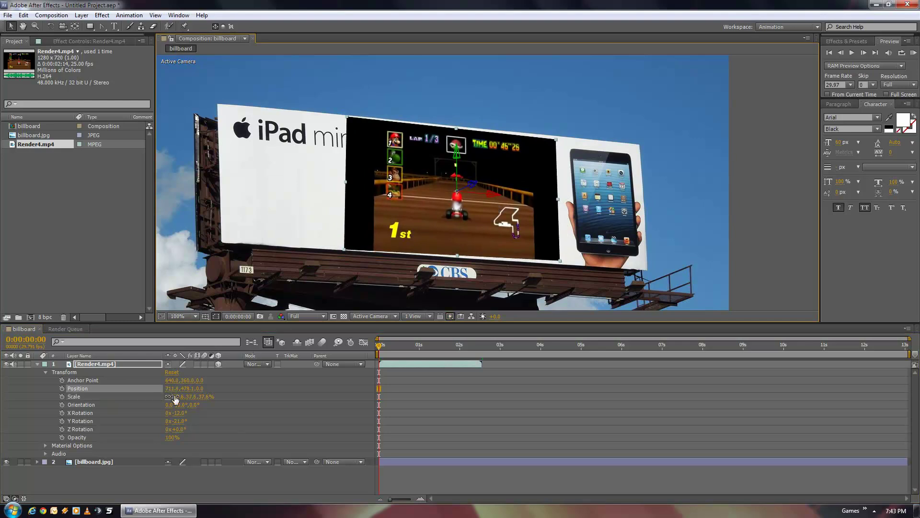
{"action": "left_click_drag", "start_coordinate": [177, 421], "coordinate": [183, 420]}
{"action": "key", "text": "ctrl+z"}
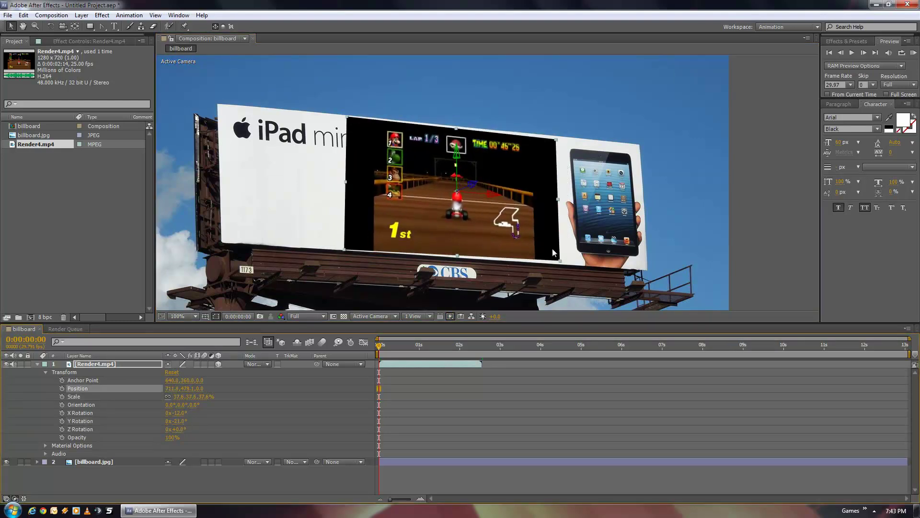
{"action": "left_click_drag", "start_coordinate": [561, 263], "coordinate": [577, 268]}
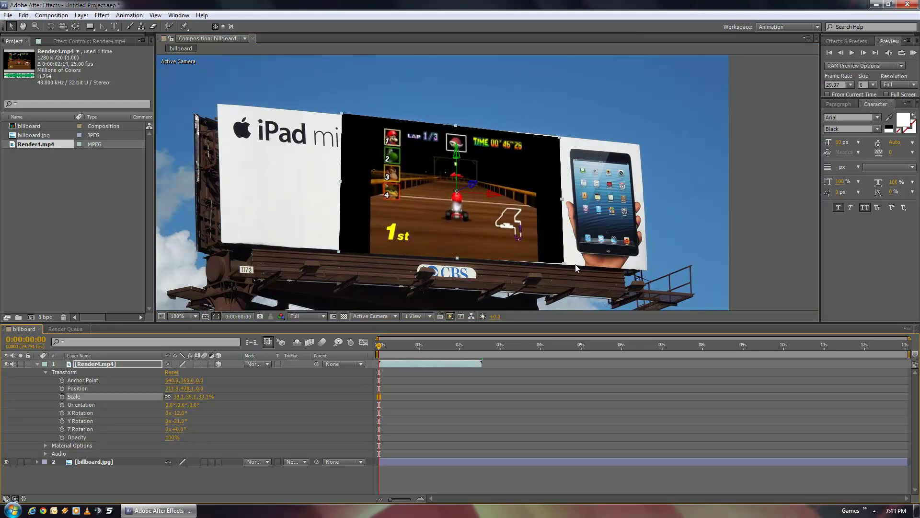
Preview the billboard composite and end the work area at 0:00:02:14, where the Render4.mp4 clip finishes.
{"action": "key", "text": "comma"}
{"action": "key", "text": "comma"}
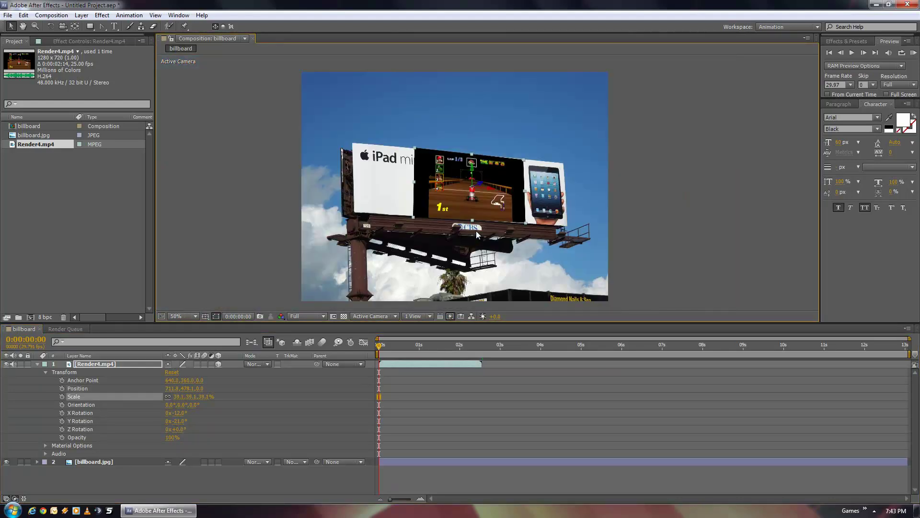
{"action": "key", "text": "ctrl+shift+h"}
{"action": "key", "text": "space"}
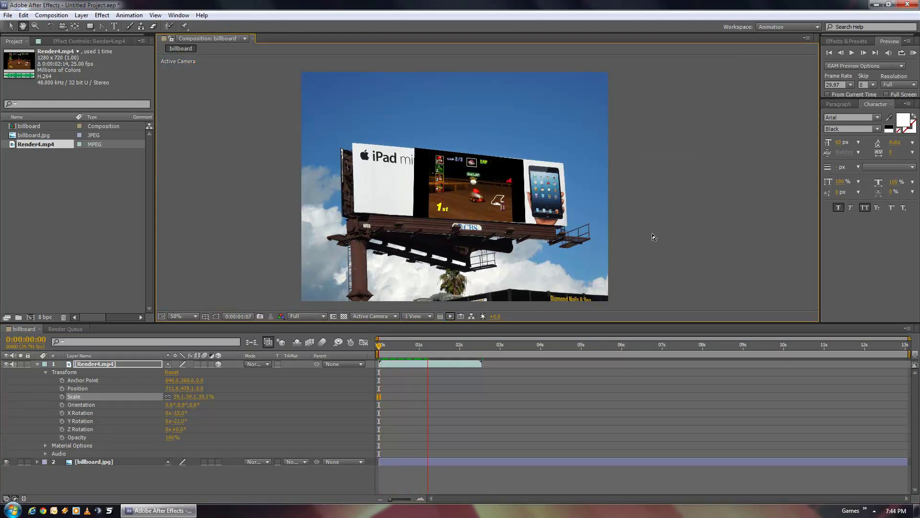
{"action": "left_click", "coordinate": [486, 345]}
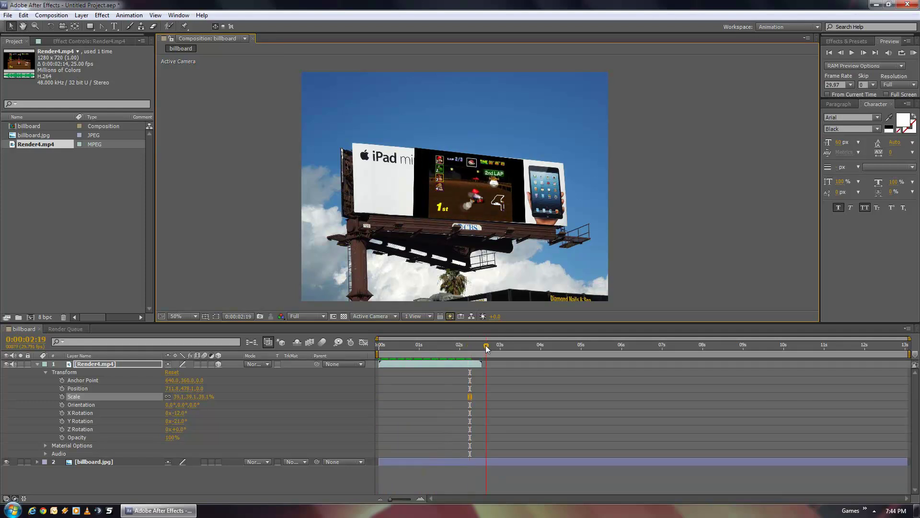
{"action": "left_click_drag", "start_coordinate": [485, 346], "coordinate": [480, 344]}
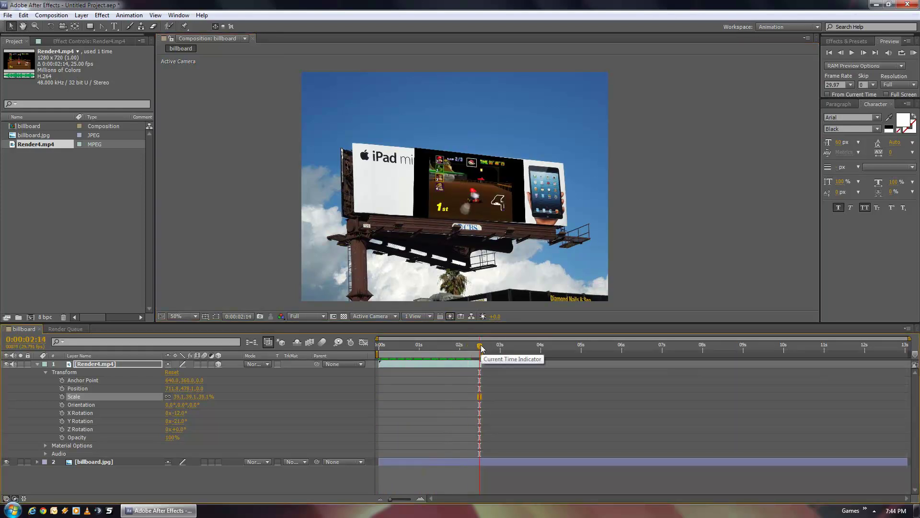
{"action": "key", "text": "n"}
{"action": "key", "text": "space"}
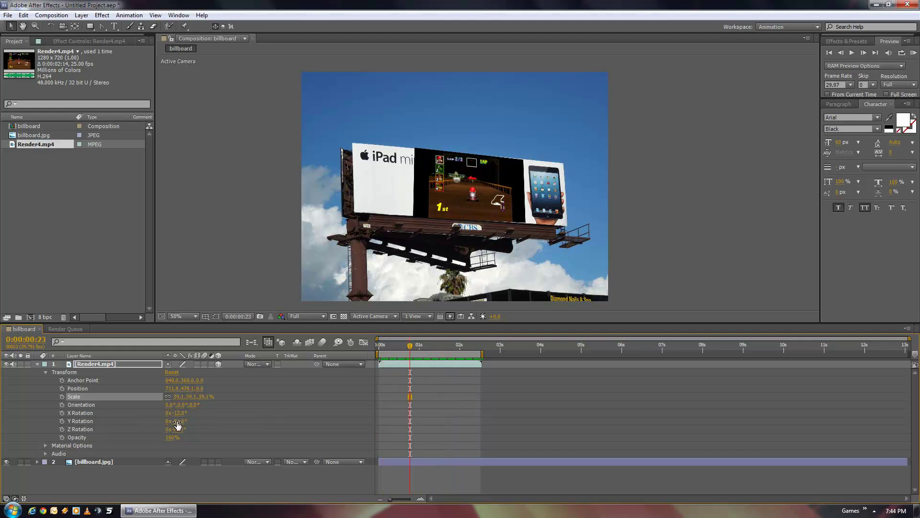
Try turning the clip around its X, Y and Z axes, with Z Rotation at about 171°, and play it back.
{"action": "mouse_move", "coordinate": [175, 421]}
{"action": "left_mouse_down"}
{"action": "mouse_move", "coordinate": [203, 423]}
{"action": "mouse_move", "coordinate": [179, 414]}
{"action": "left_mouse_up"}
{"action": "left_click_drag", "start_coordinate": [177, 429], "coordinate": [196, 428]}
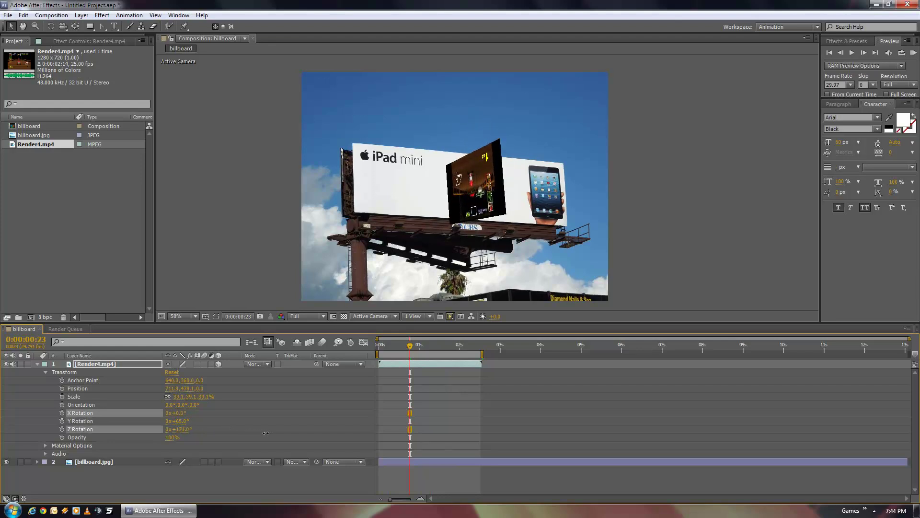
{"action": "key", "text": "space"}
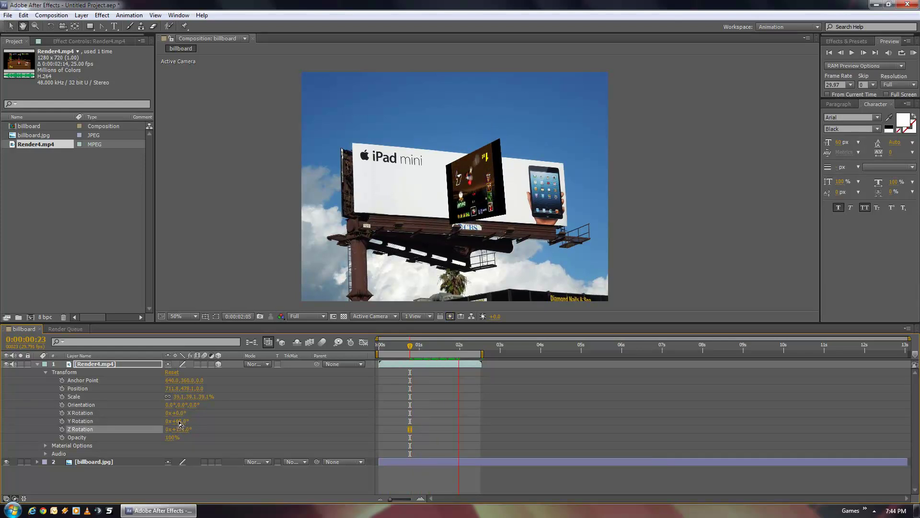
{"action": "key", "text": "space"}
{"action": "left_click_drag", "start_coordinate": [177, 413], "coordinate": [187, 412]}
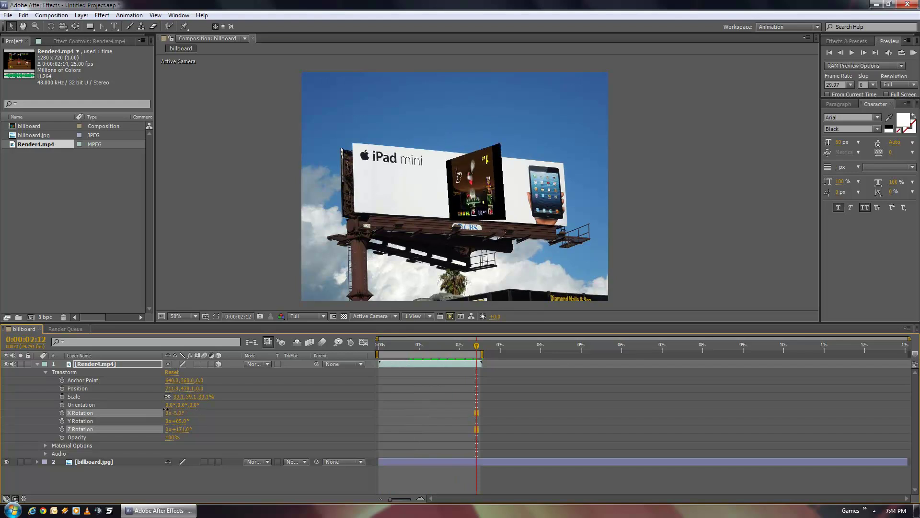
Reset the Render4.mp4 layer's X, Y and Z Rotation to 0°.
{"action": "left_click", "coordinate": [179, 429]}
{"action": "type", "text": "0"}
{"action": "left_click", "coordinate": [181, 422]}
{"action": "type", "text": "0"}
{"action": "left_click", "coordinate": [184, 413]}
{"action": "type", "text": "0"}
{"action": "key", "text": "Return"}
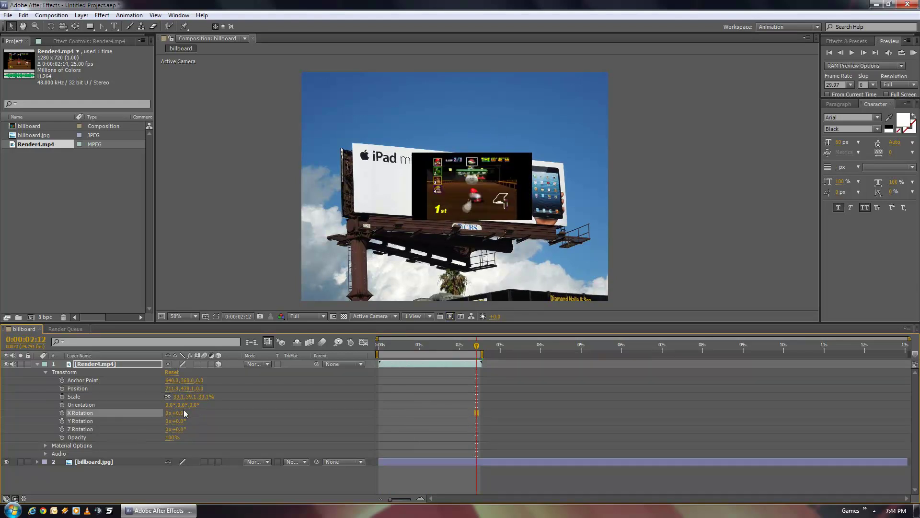
Turn the clip to a Y Rotation of about 71°, tilt it slightly around the X axis, and preview it.
{"action": "left_click_drag", "start_coordinate": [178, 421], "coordinate": [200, 421]}
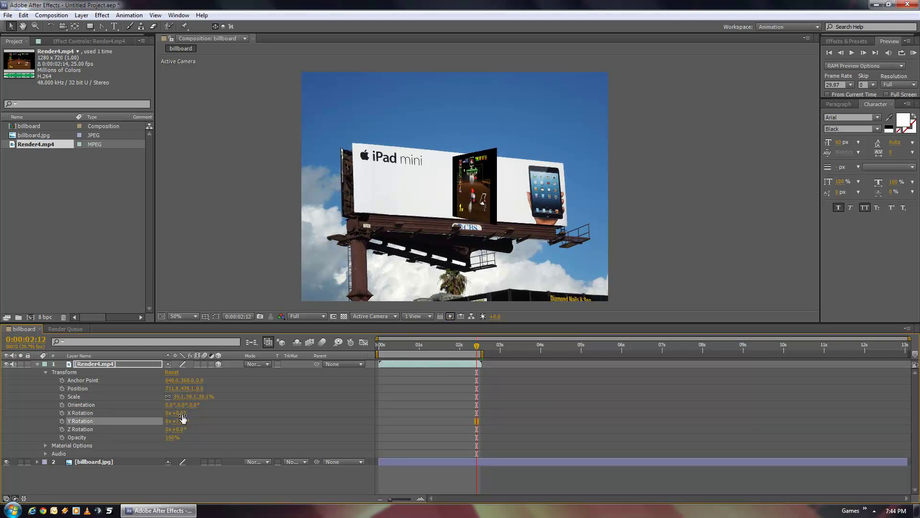
{"action": "left_click_drag", "start_coordinate": [180, 413], "coordinate": [183, 412]}
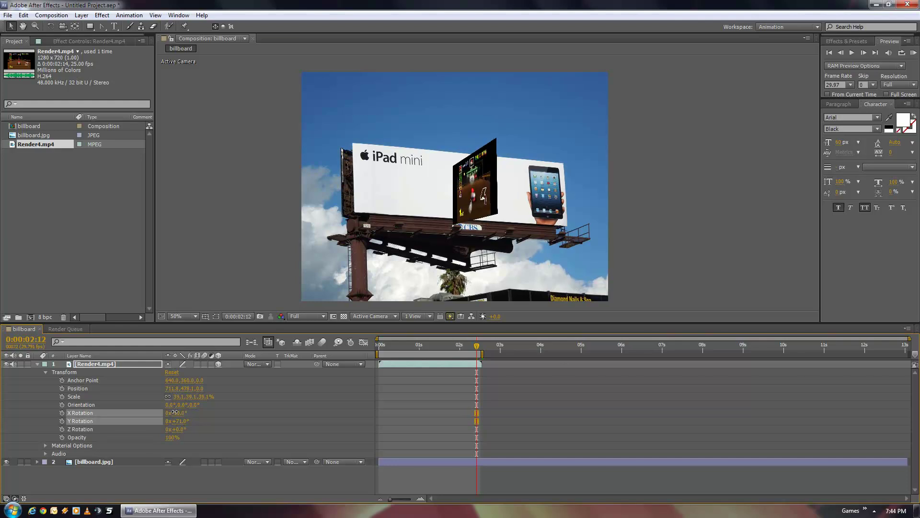
{"action": "left_click_drag", "start_coordinate": [184, 412], "coordinate": [183, 413]}
{"action": "key", "text": "space"}
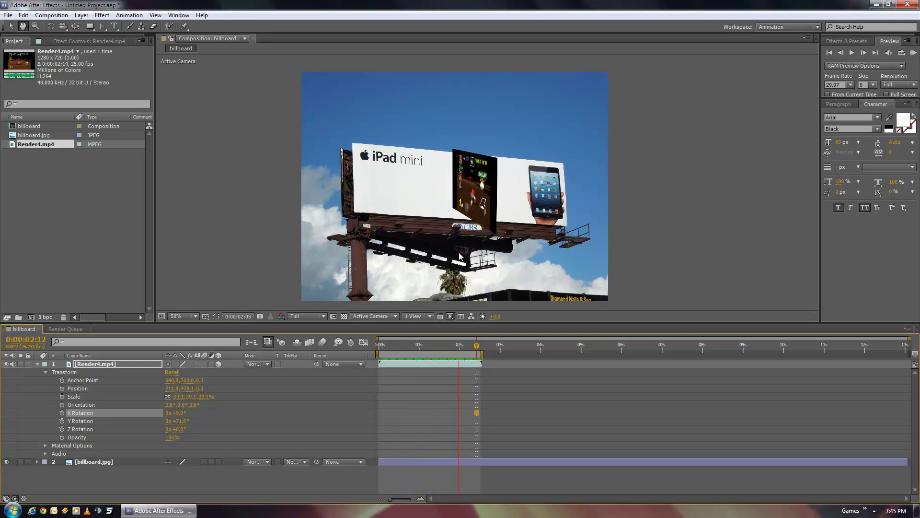
{"action": "key", "text": "space"}
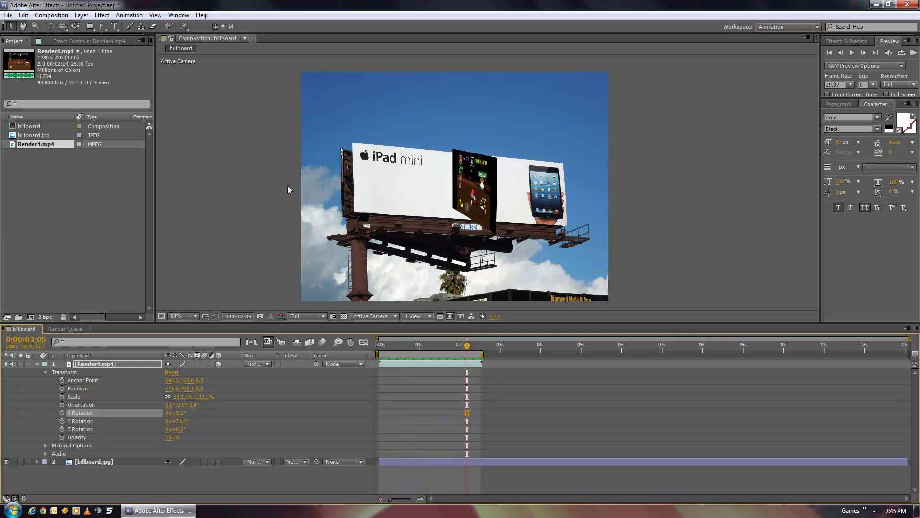